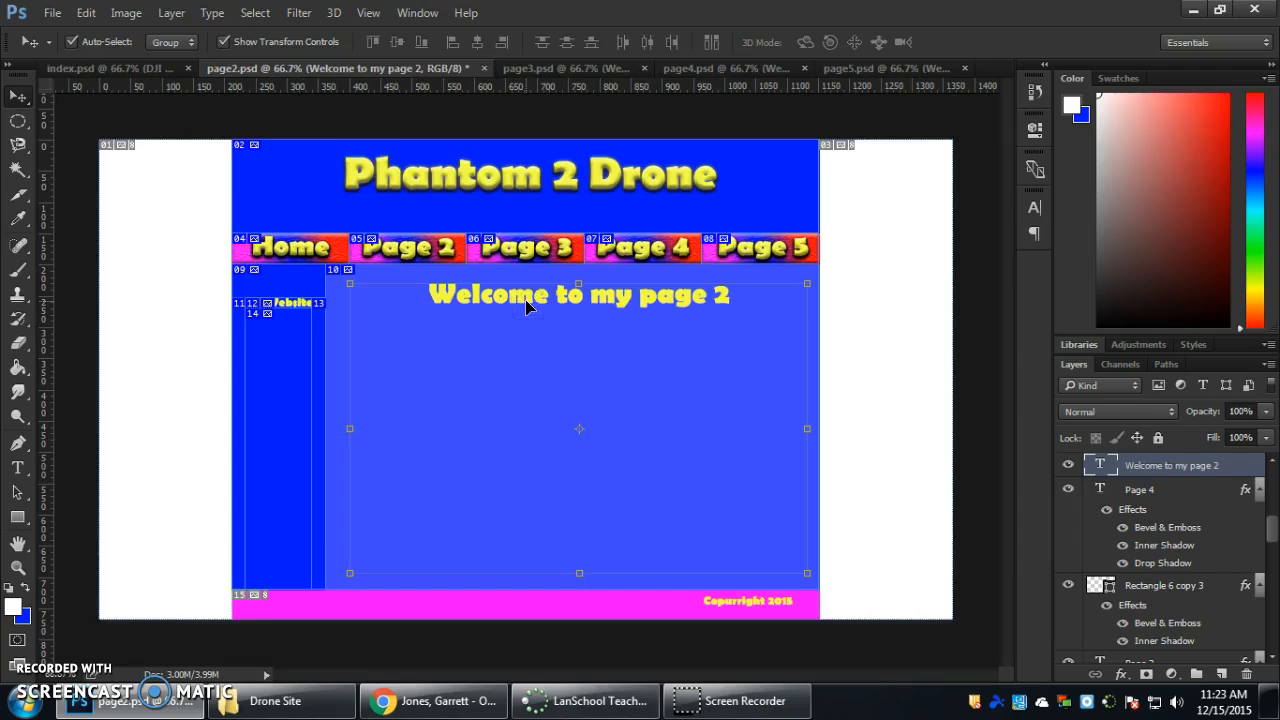
Delete the "Welcome to my page 2" text from page2.psd and open the Drone Site images folder in Windows Explorer.
key("Delete")
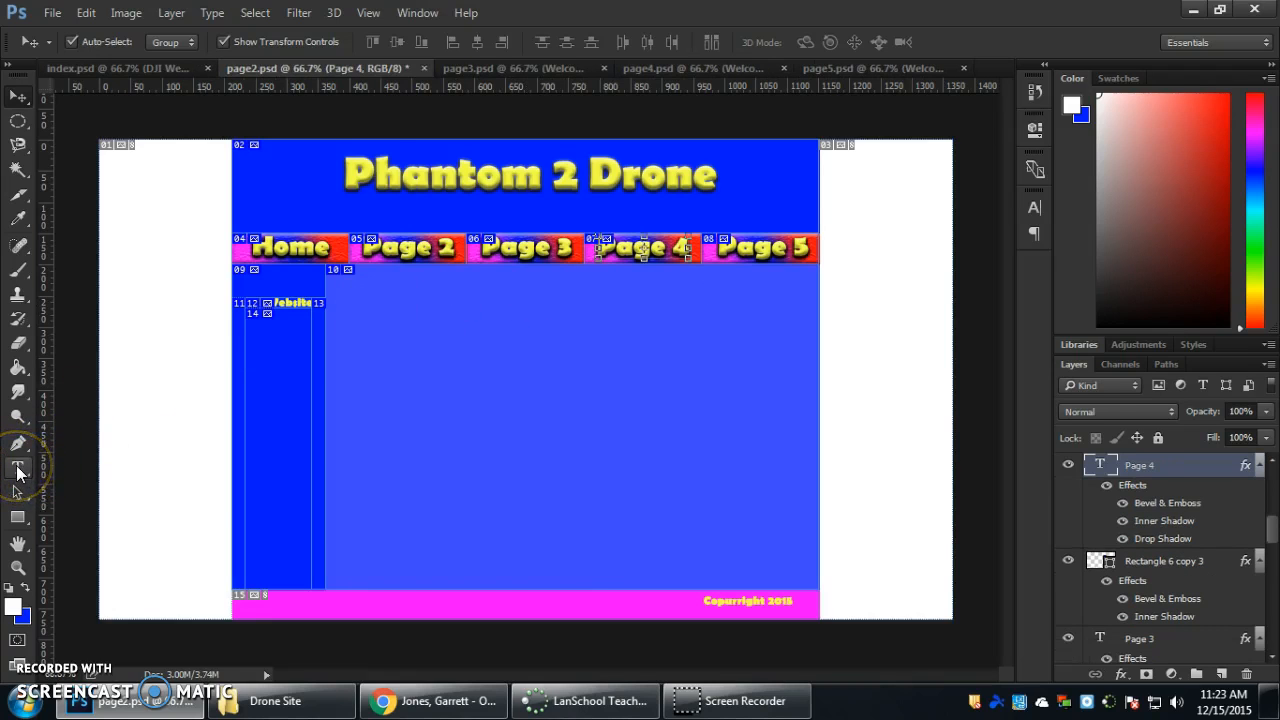
left_click(270, 700)
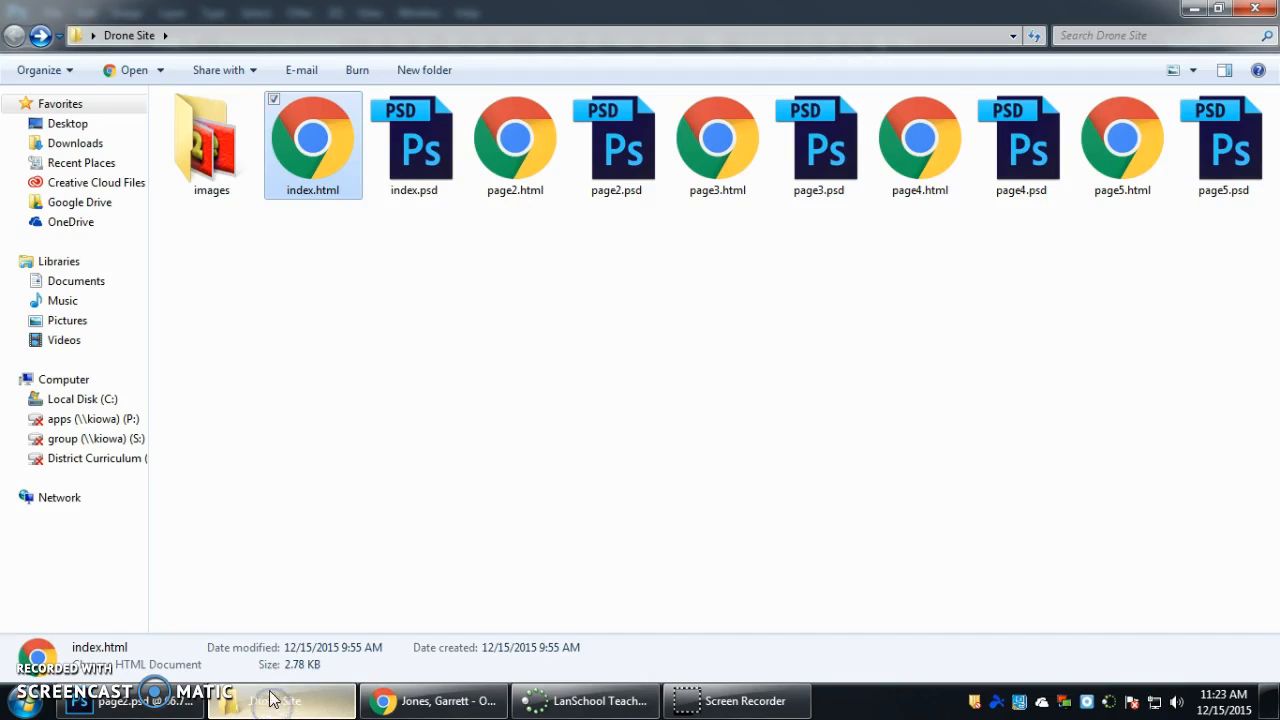
double_click(187, 119)
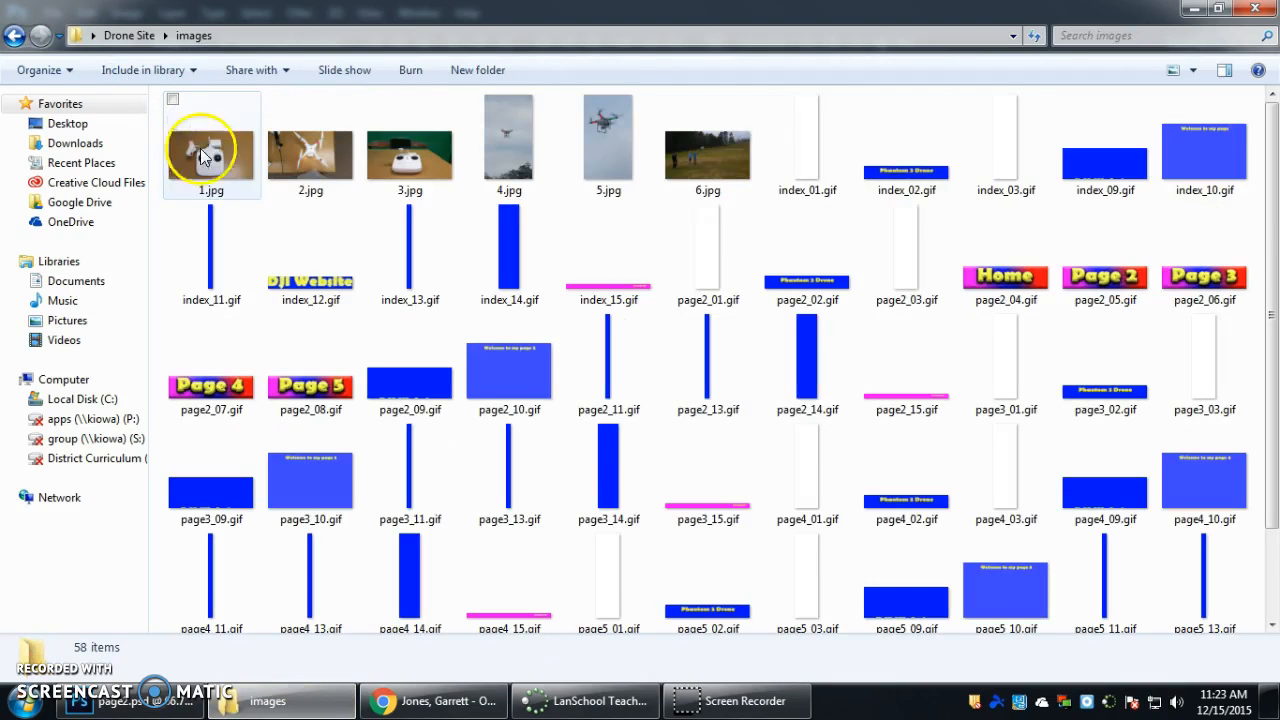
Look over the photos 1.jpg to 6.jpg and preview 1.jpg enlarged in Windows Photo Viewer.
left_click(203, 157)
left_click(687, 150, "shift")
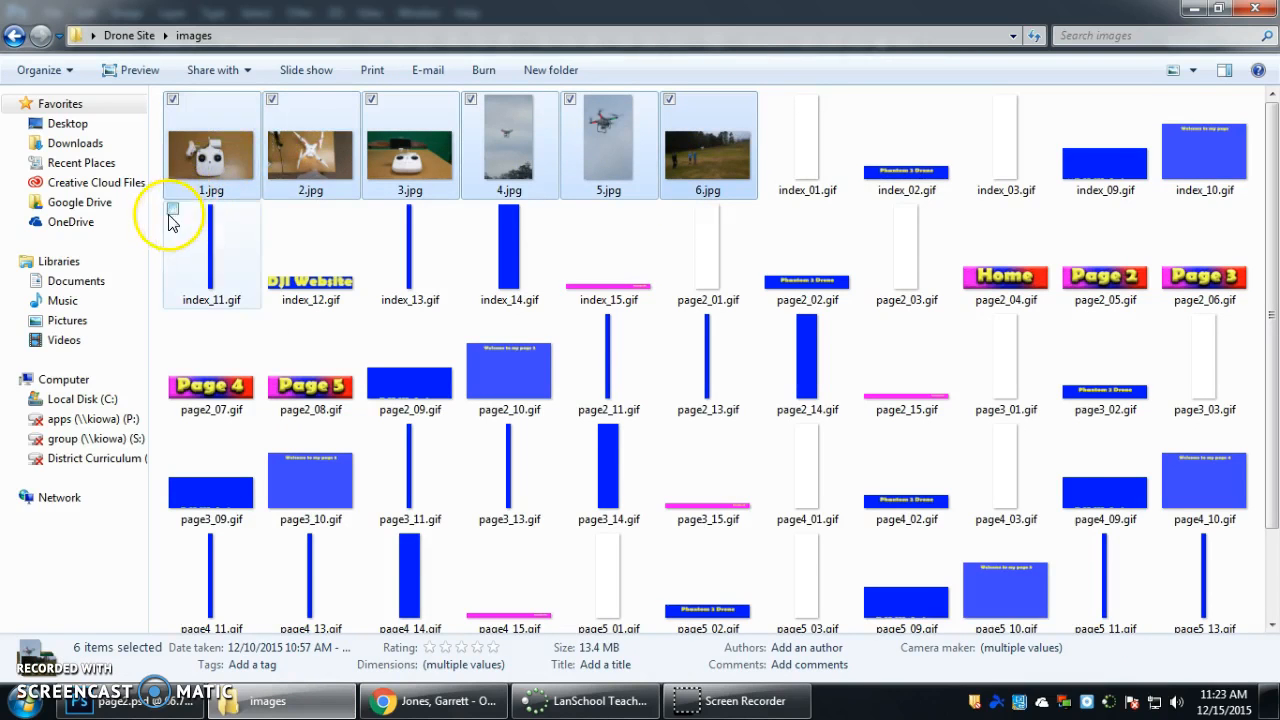
left_click(205, 152)
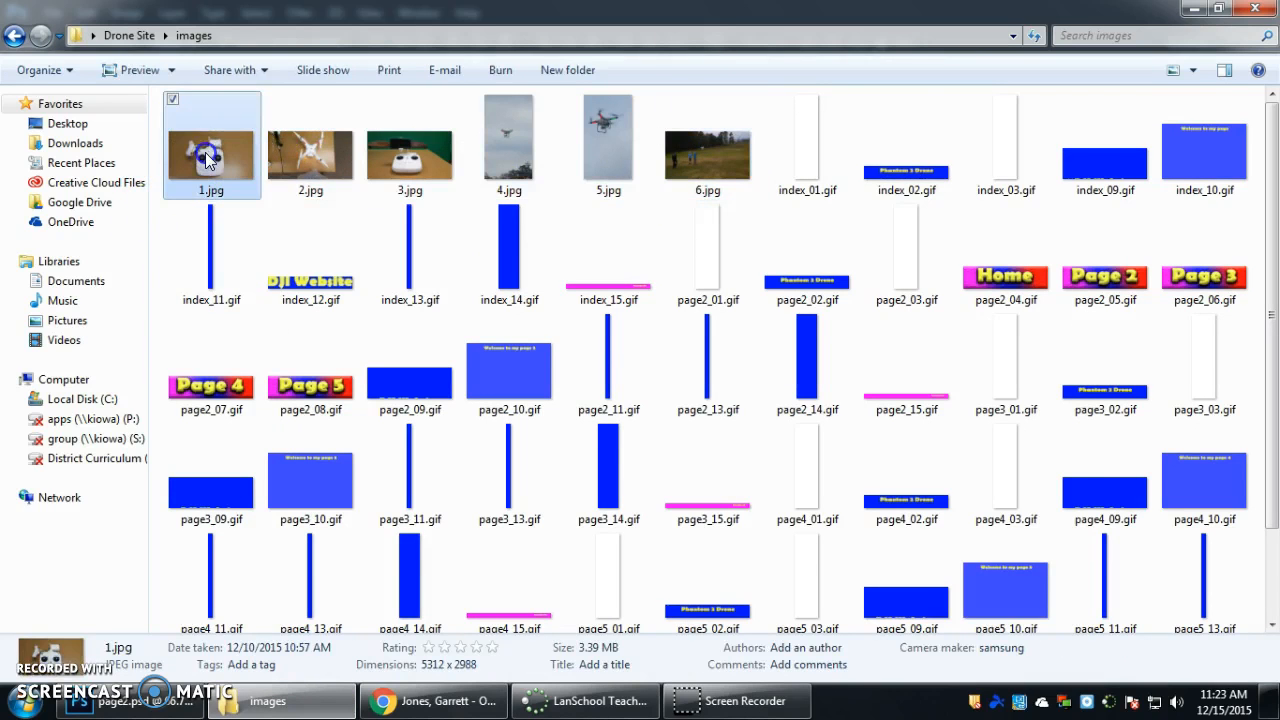
double_click(205, 152)
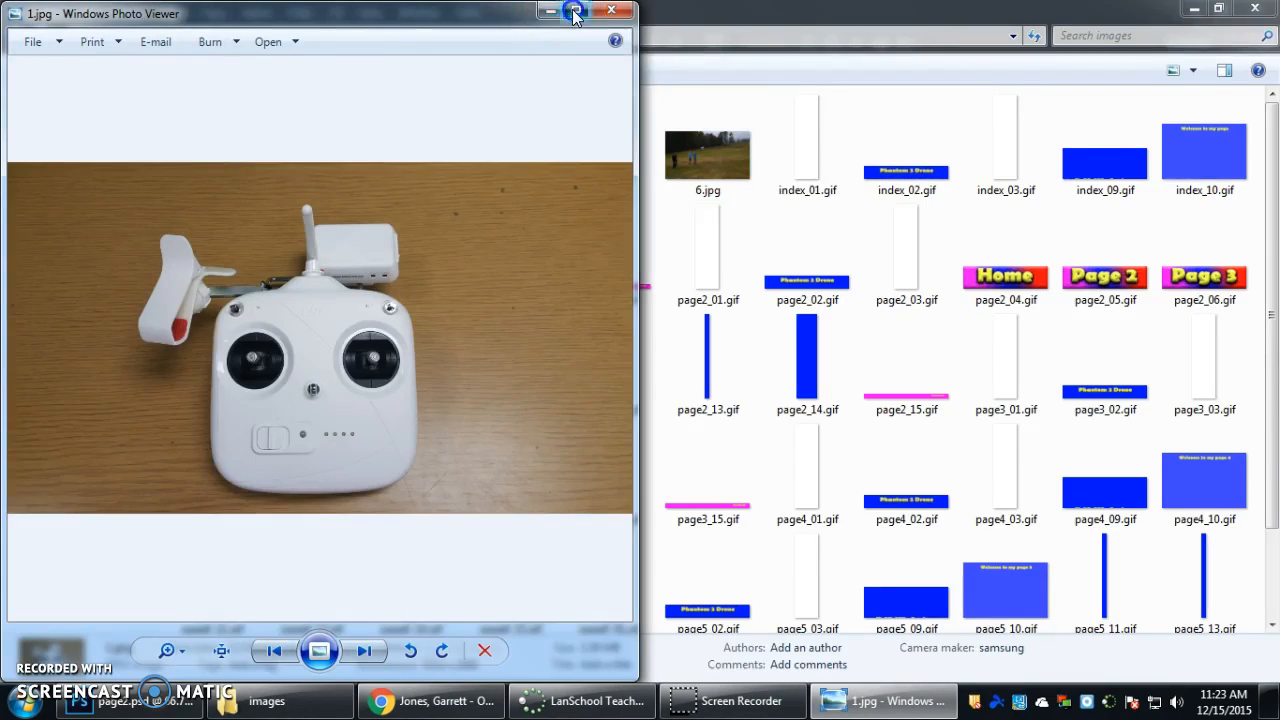
left_click(575, 12)
left_click(1255, 8)
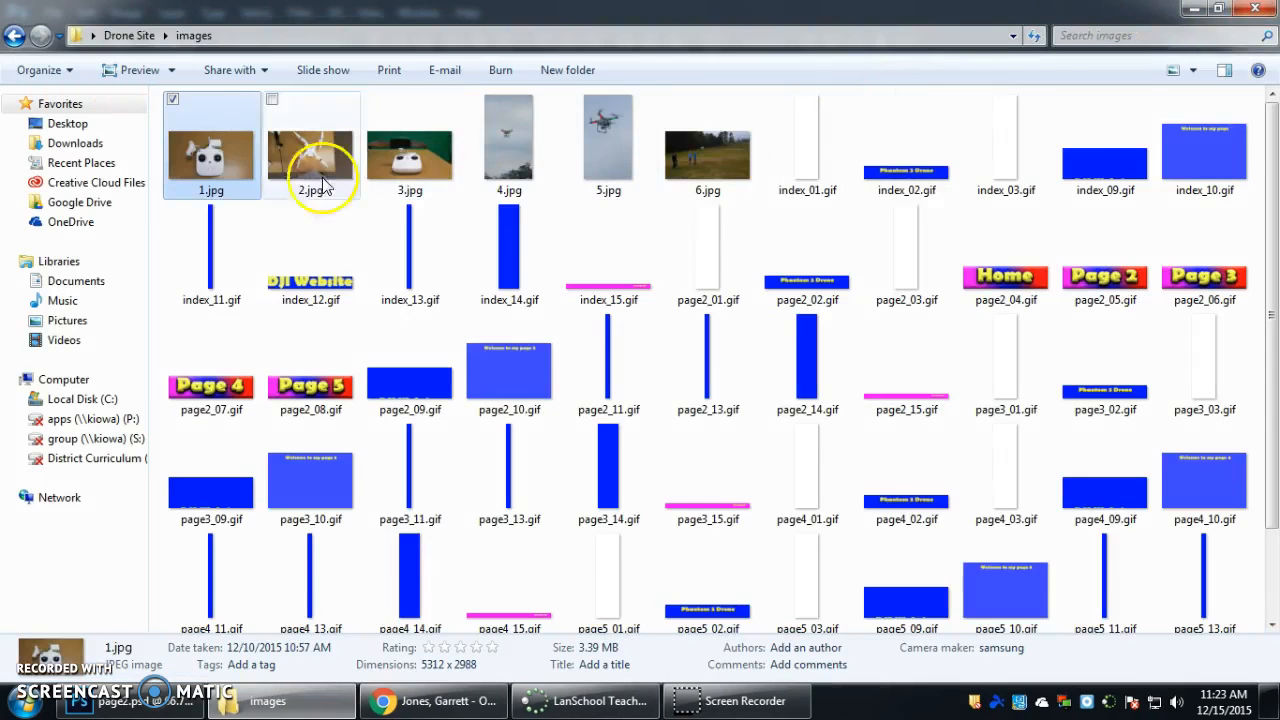
Place 1.jpg from the images folder into page2.psd in Photoshop and rotate it to about -90 degrees.
left_click_drag(205, 140, 398, 325)
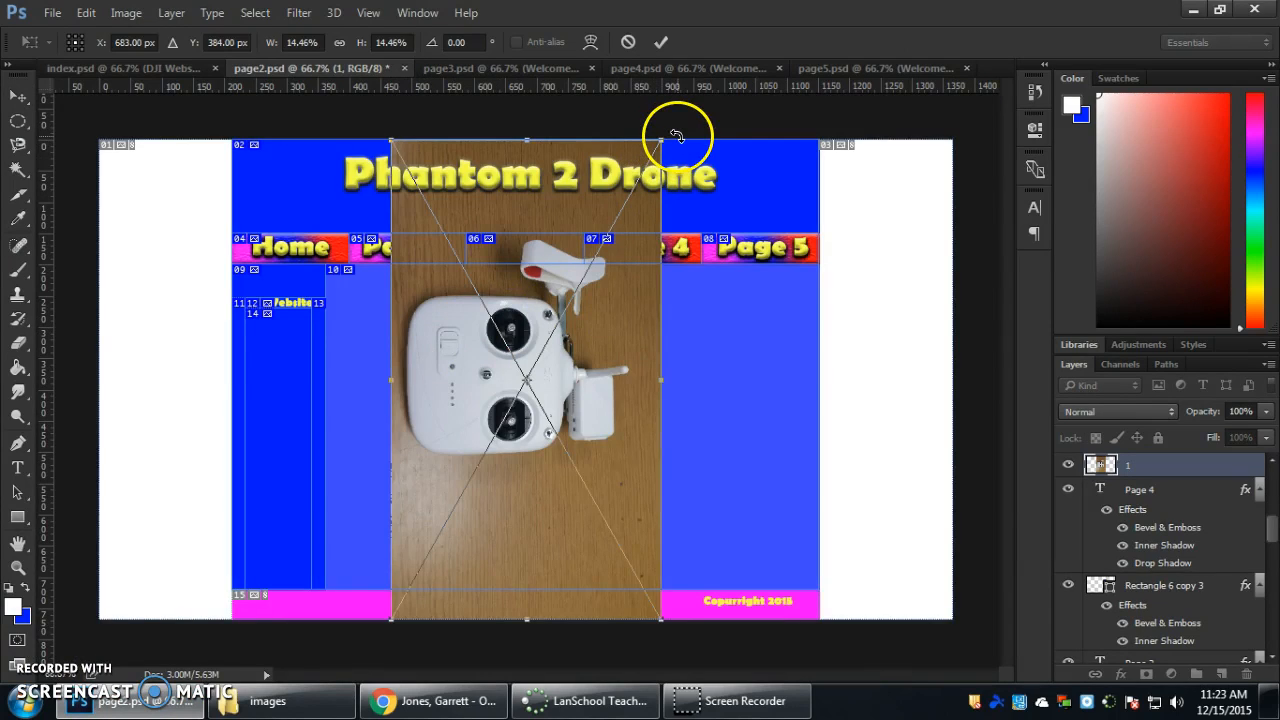
left_click_drag(648, 128, 288, 267)
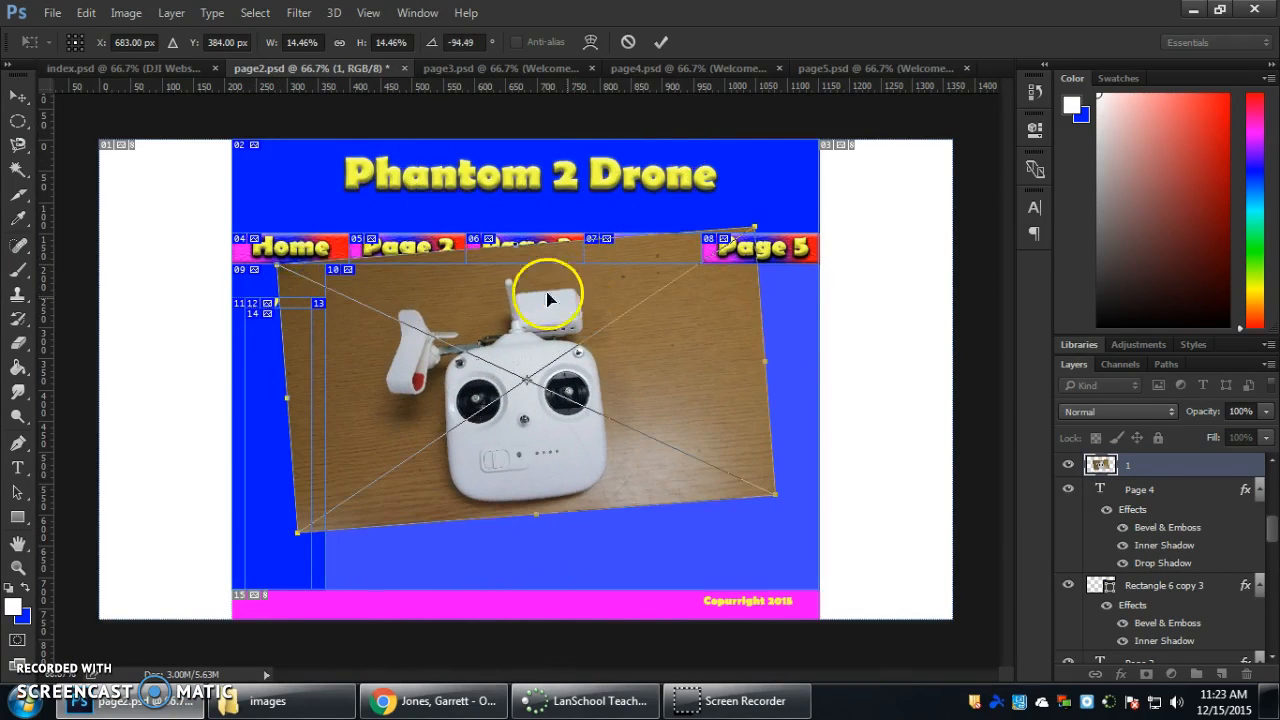
left_click_drag(259, 256, 278, 243)
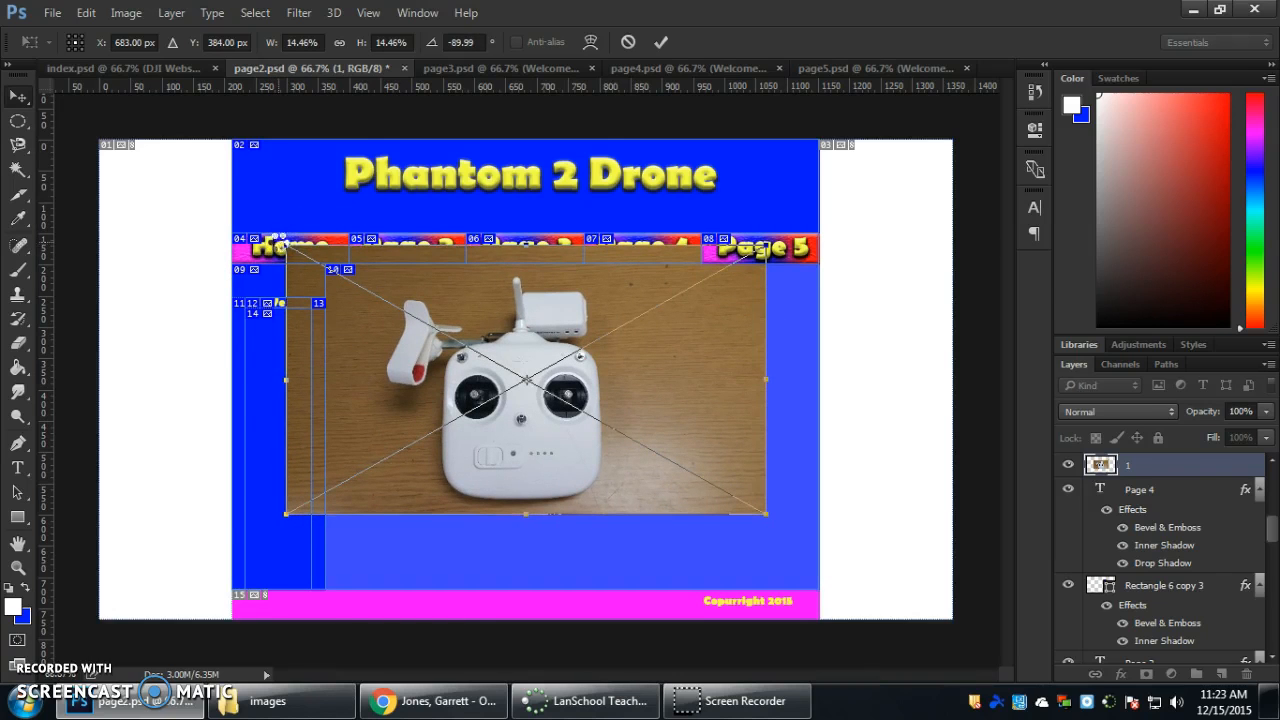
Scale the placed controller photo to about 4.16% and move it to the upper-left area of the content rectangle.
left_click_drag(757, 234, 416, 423)
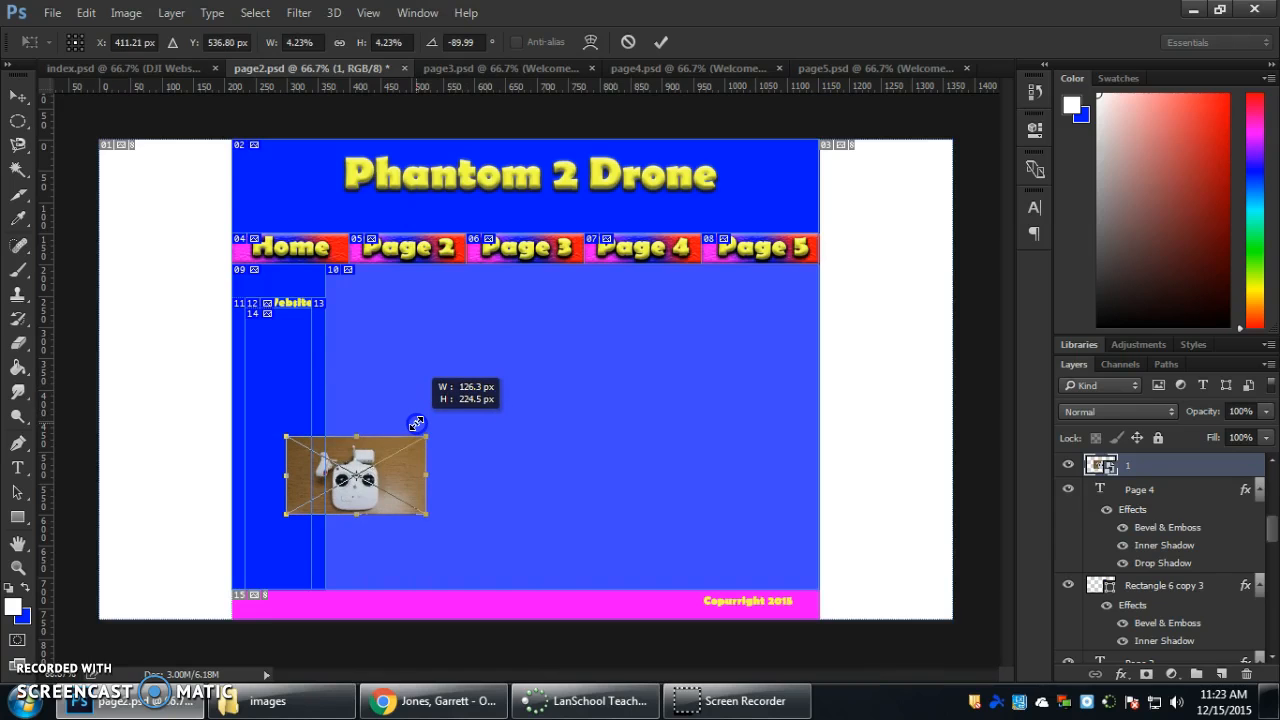
left_click_drag(416, 423, 413, 423)
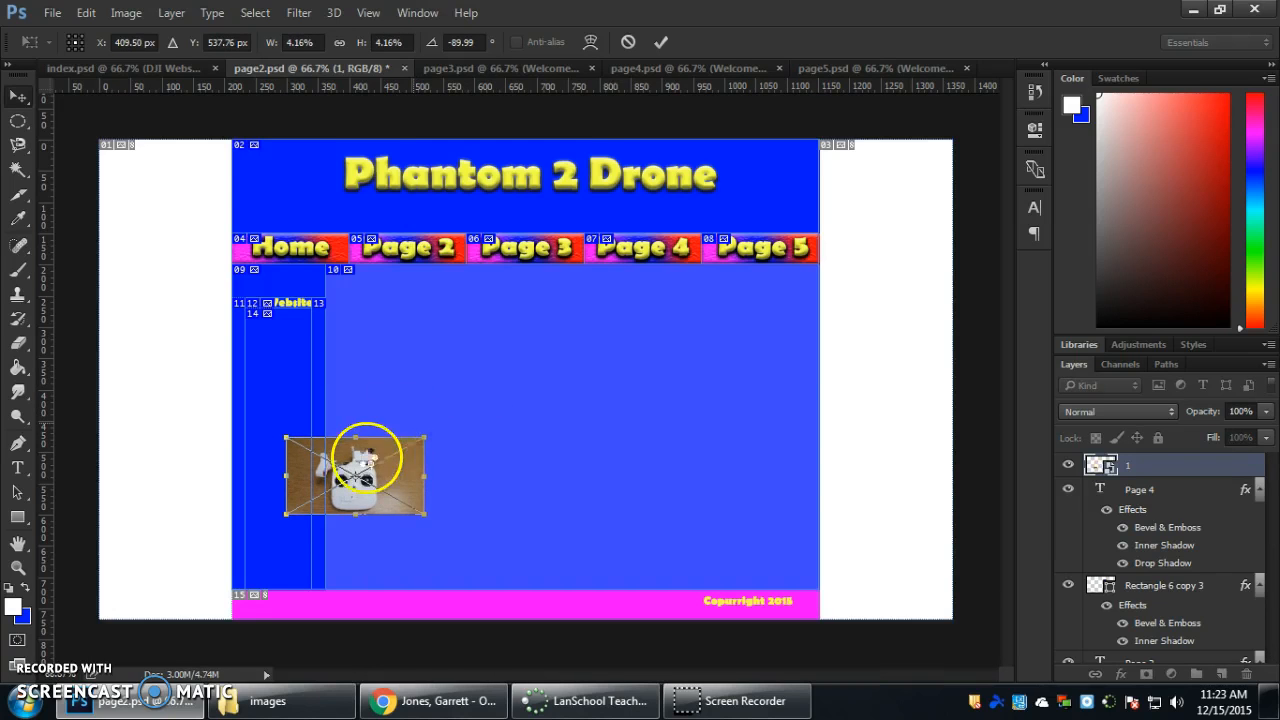
double_click(367, 459)
left_click_drag(367, 459, 437, 341)
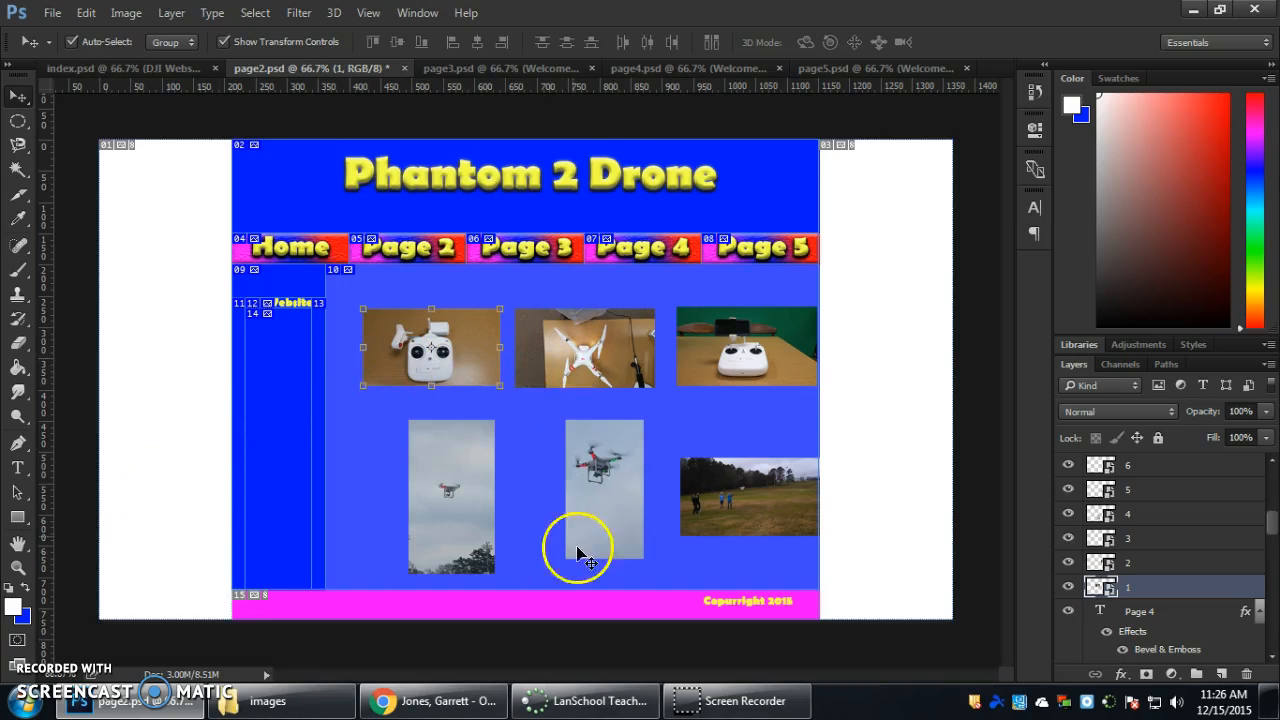
Free-transform the controller photo on layer 1 and switch its width and height units to pixels.
key("ctrl")
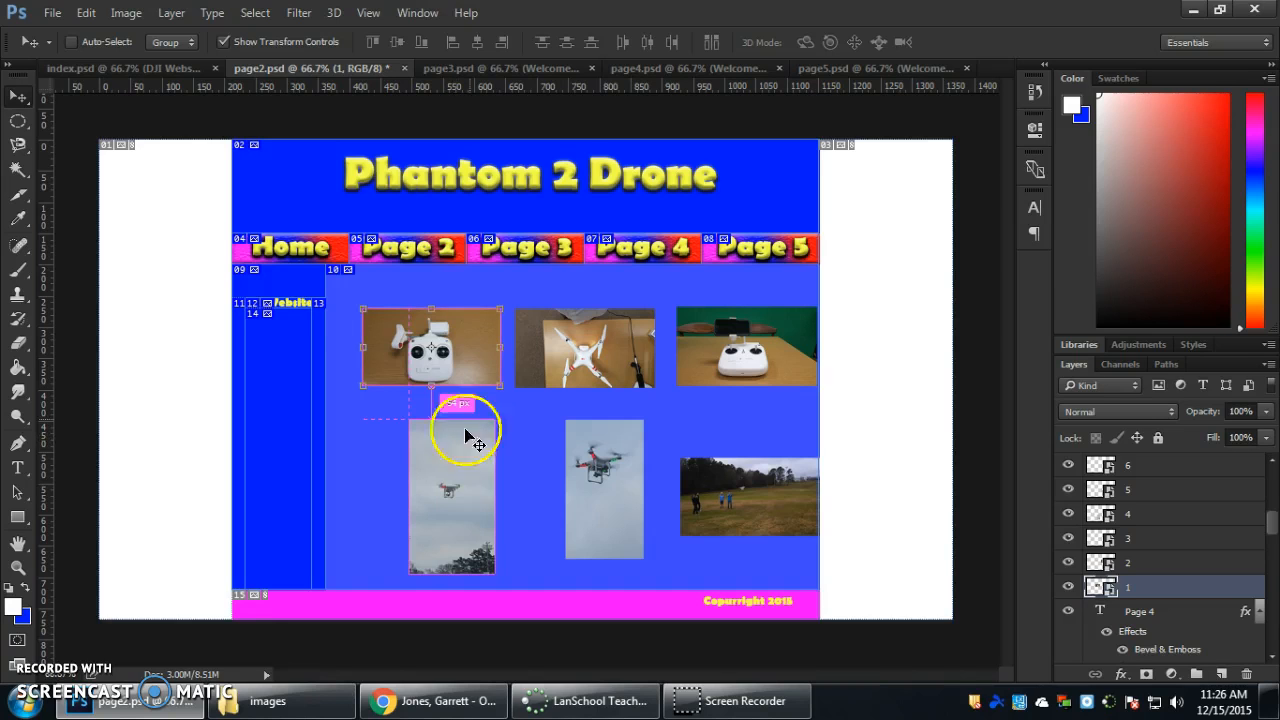
left_click(473, 339, "ctrl")
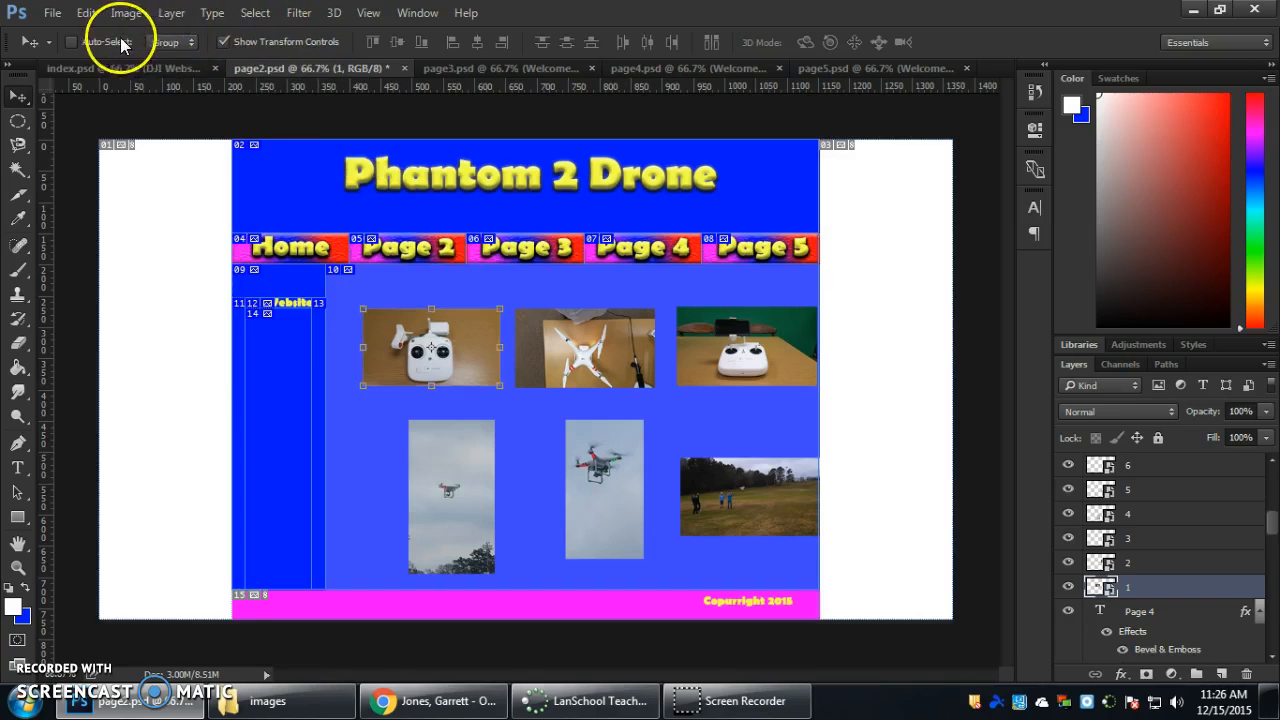
key("ctrl+t")
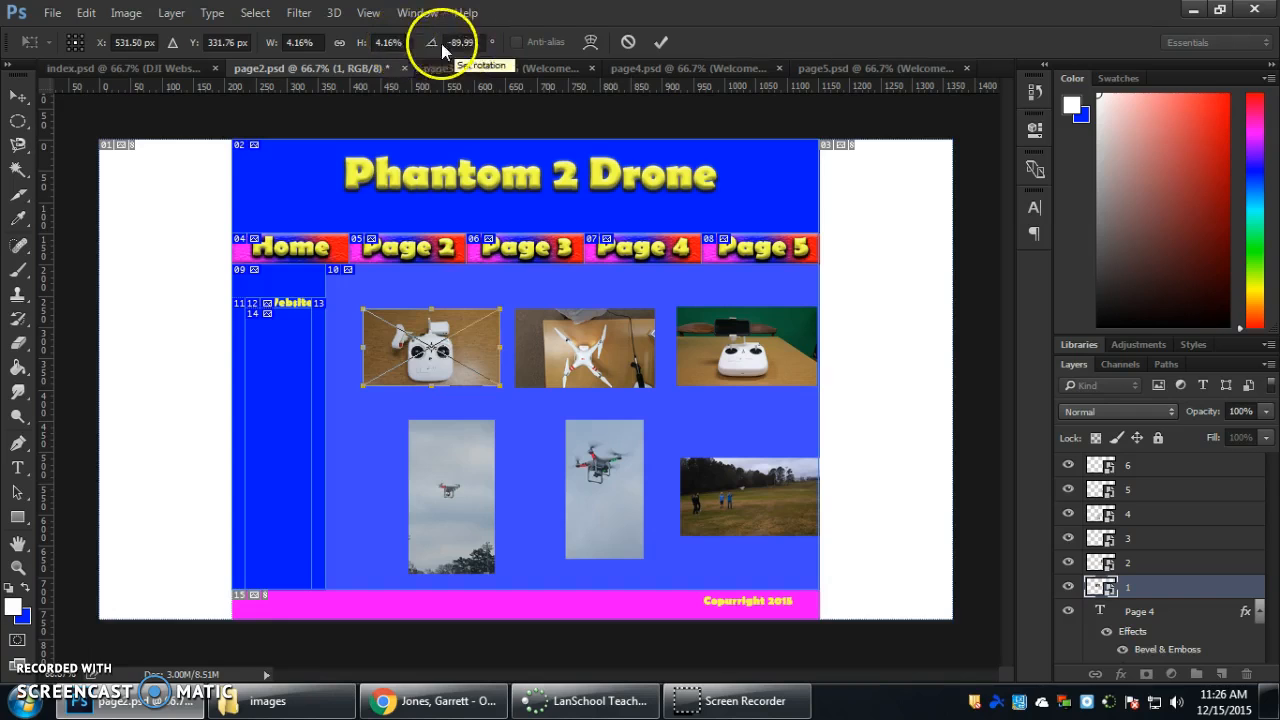
right_click(390, 41)
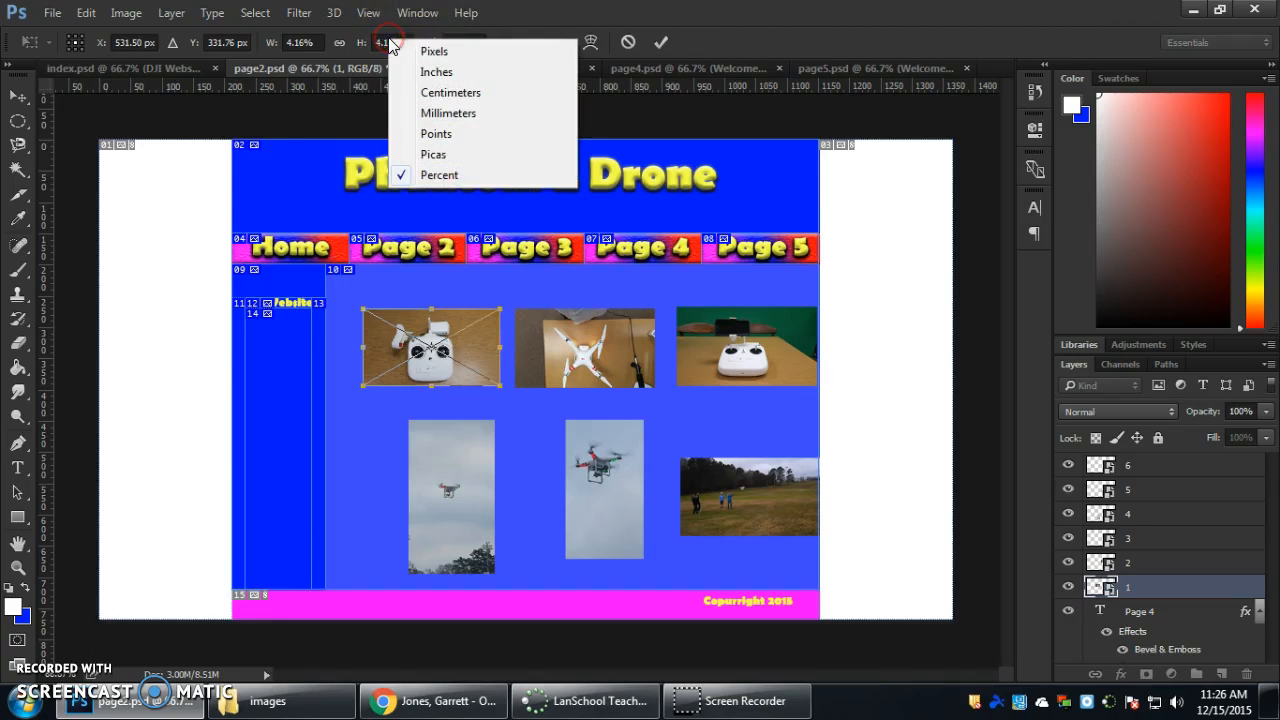
left_click(366, 55)
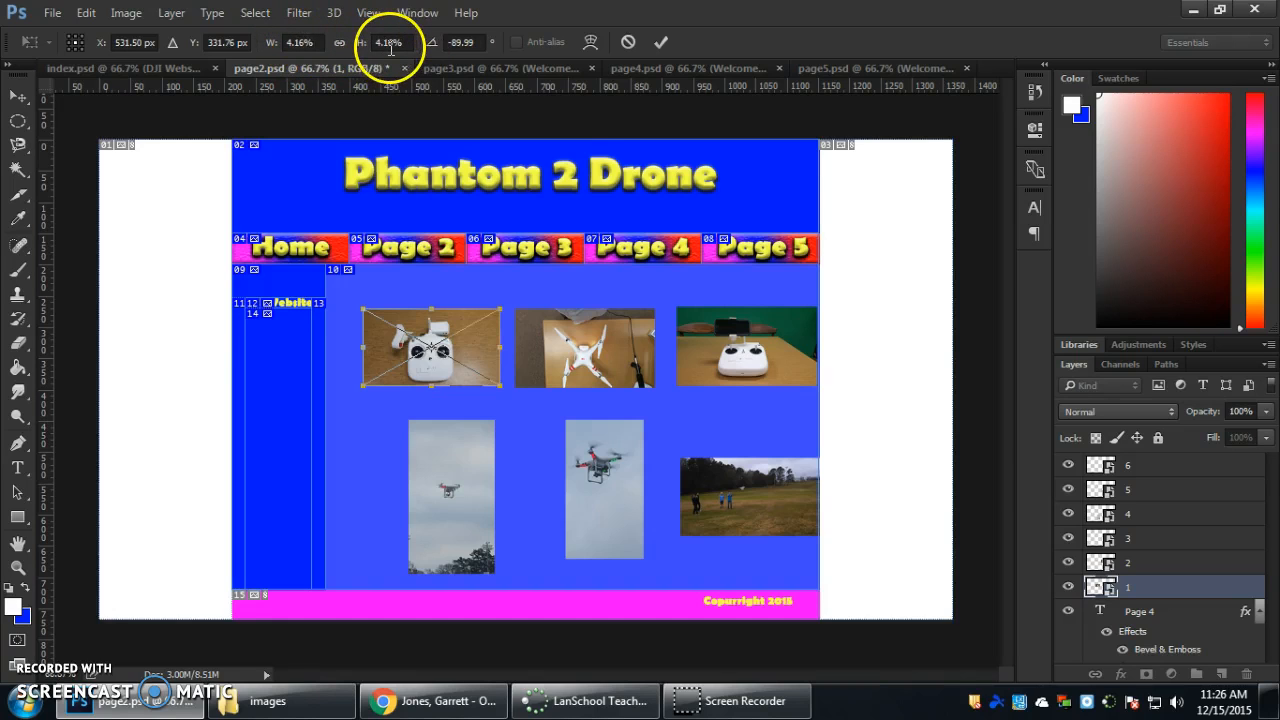
right_click(404, 44)
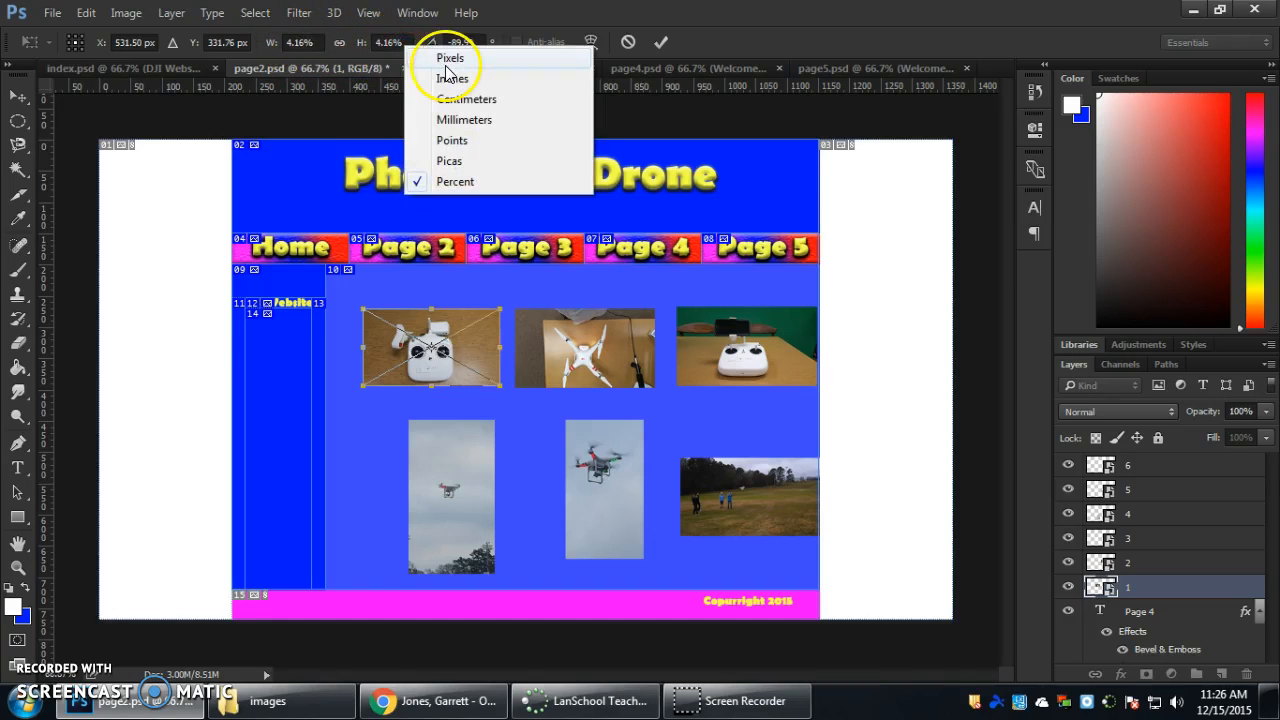
left_click(449, 60)
right_click(322, 43)
left_click(348, 51)
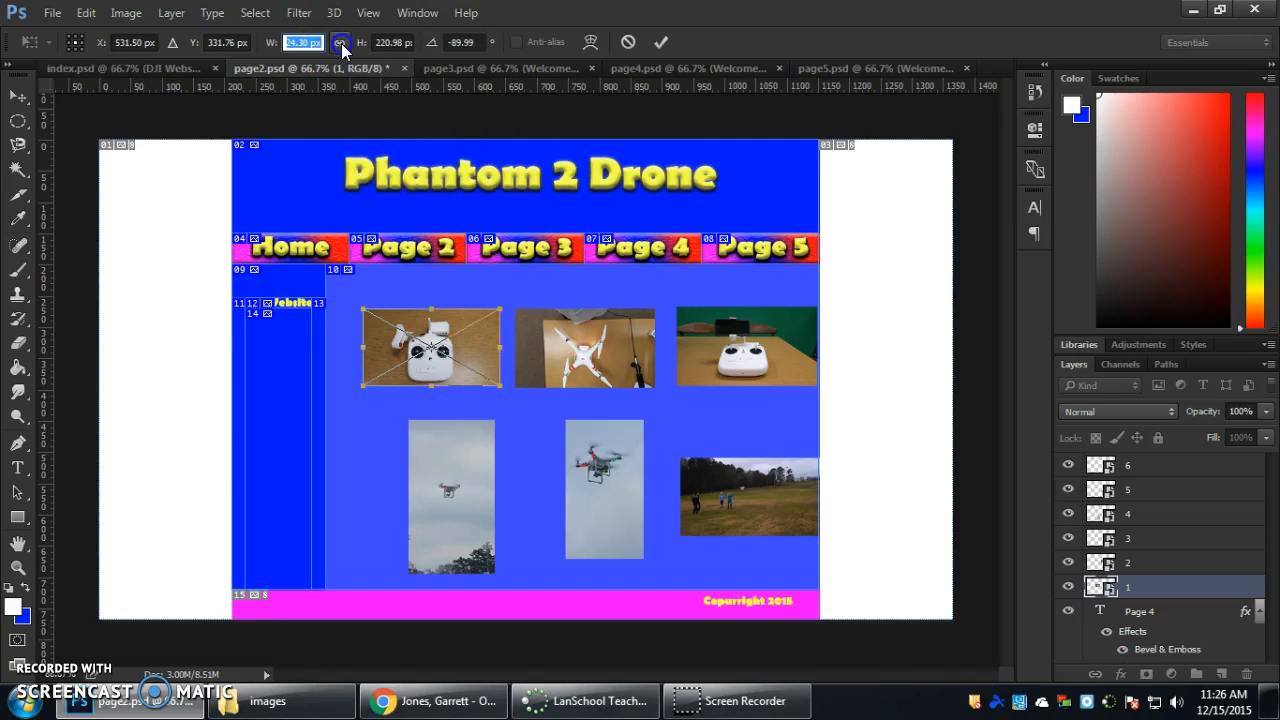
Set the controller photo's width to 125 px and height to 225 px, and apply the transform.
type("125")
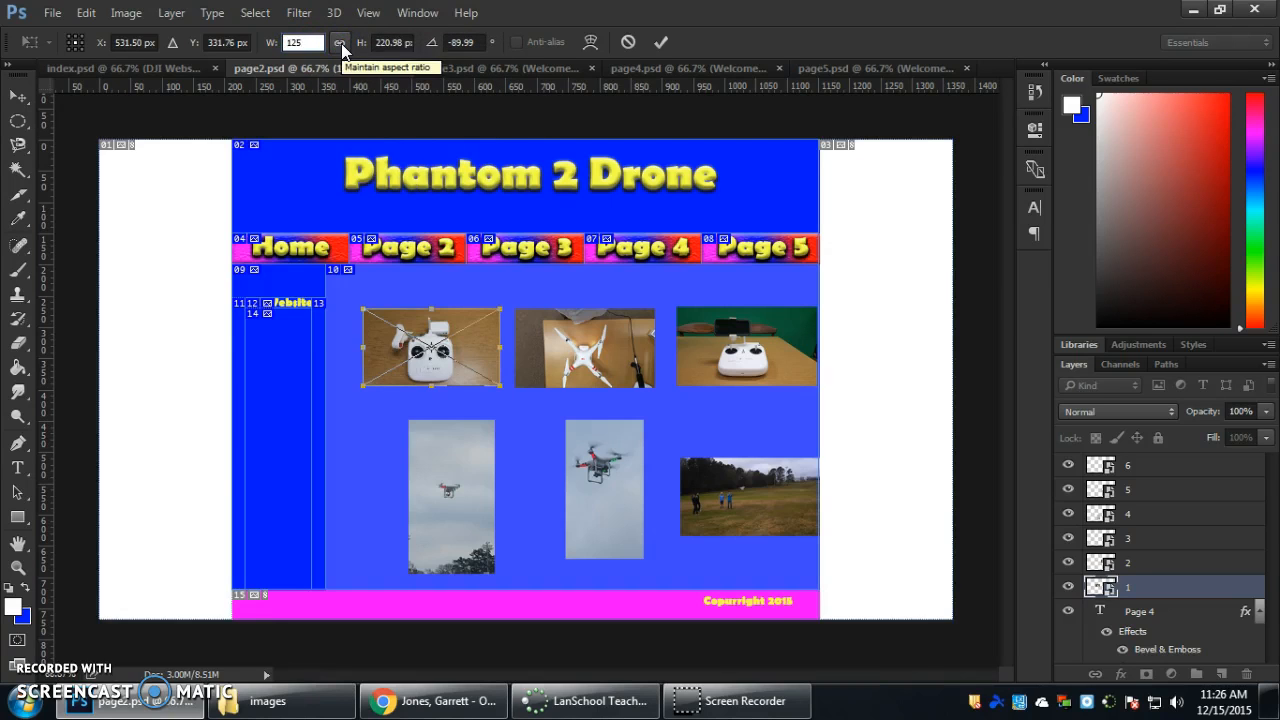
key("Tab")
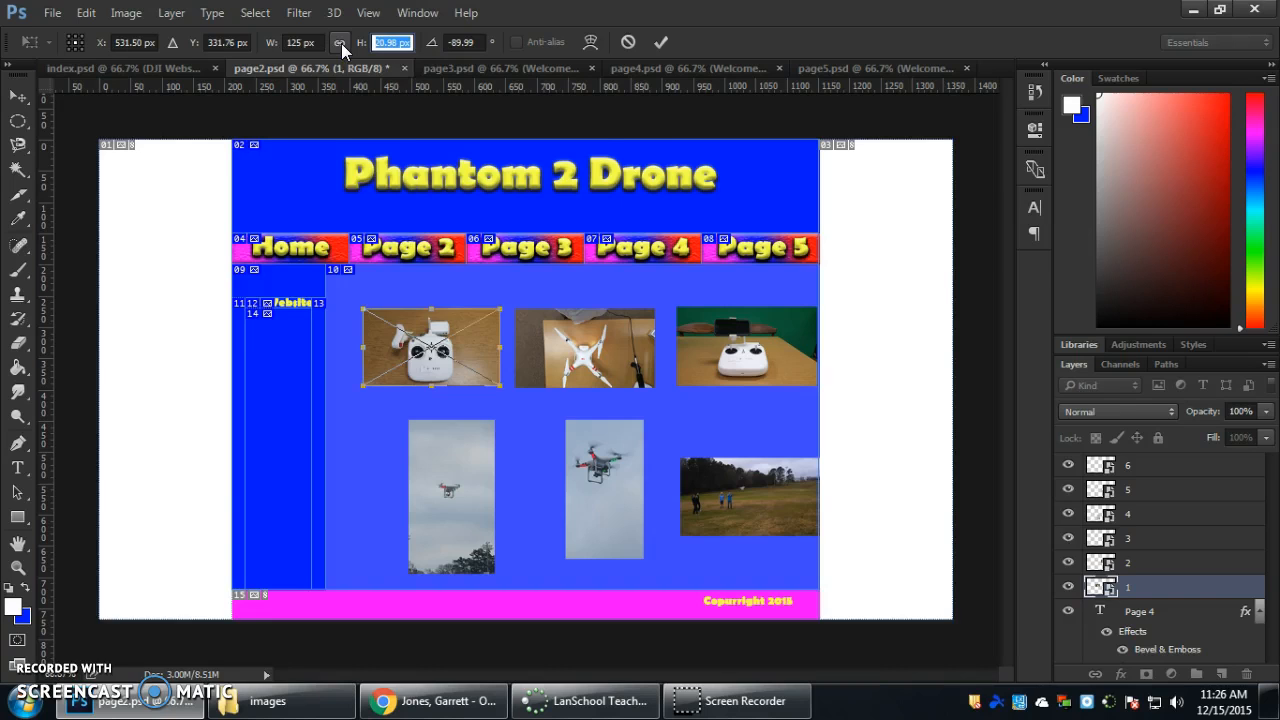
type("125")
key("BackSpace")
key("BackSpace")
key("BackSpace")
type("250")
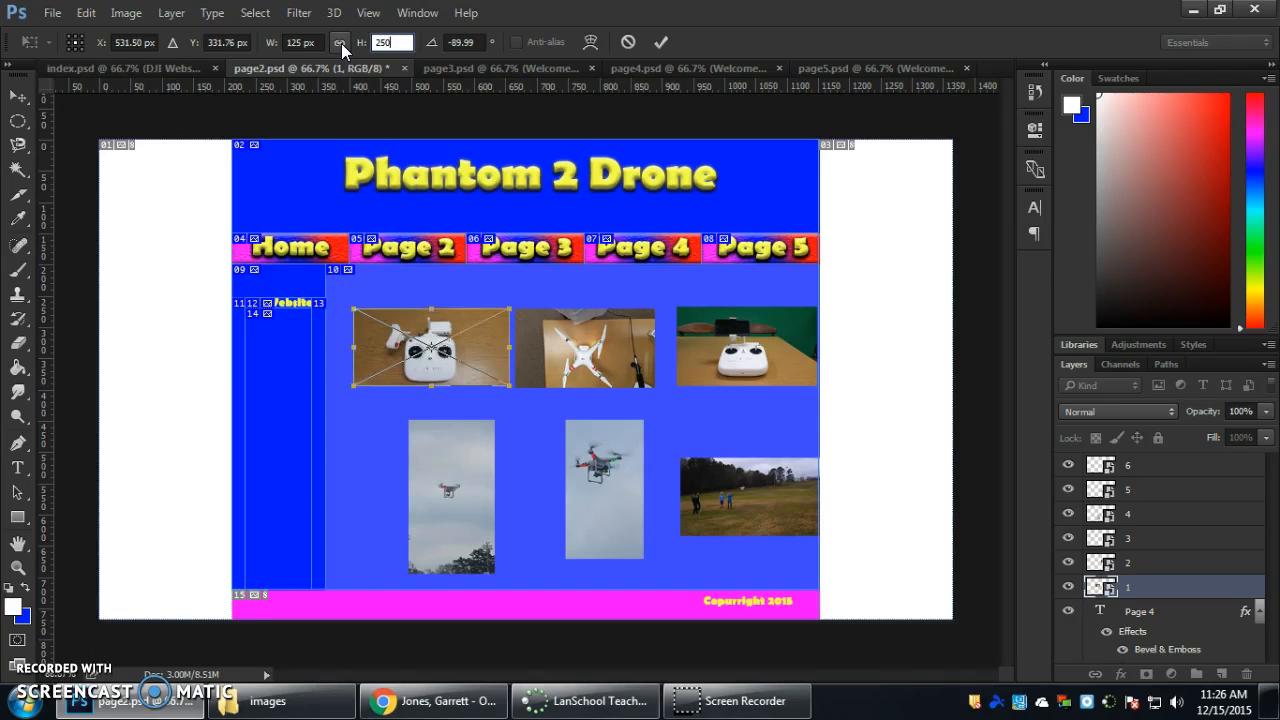
key("BackSpace")
type("25.00 p")
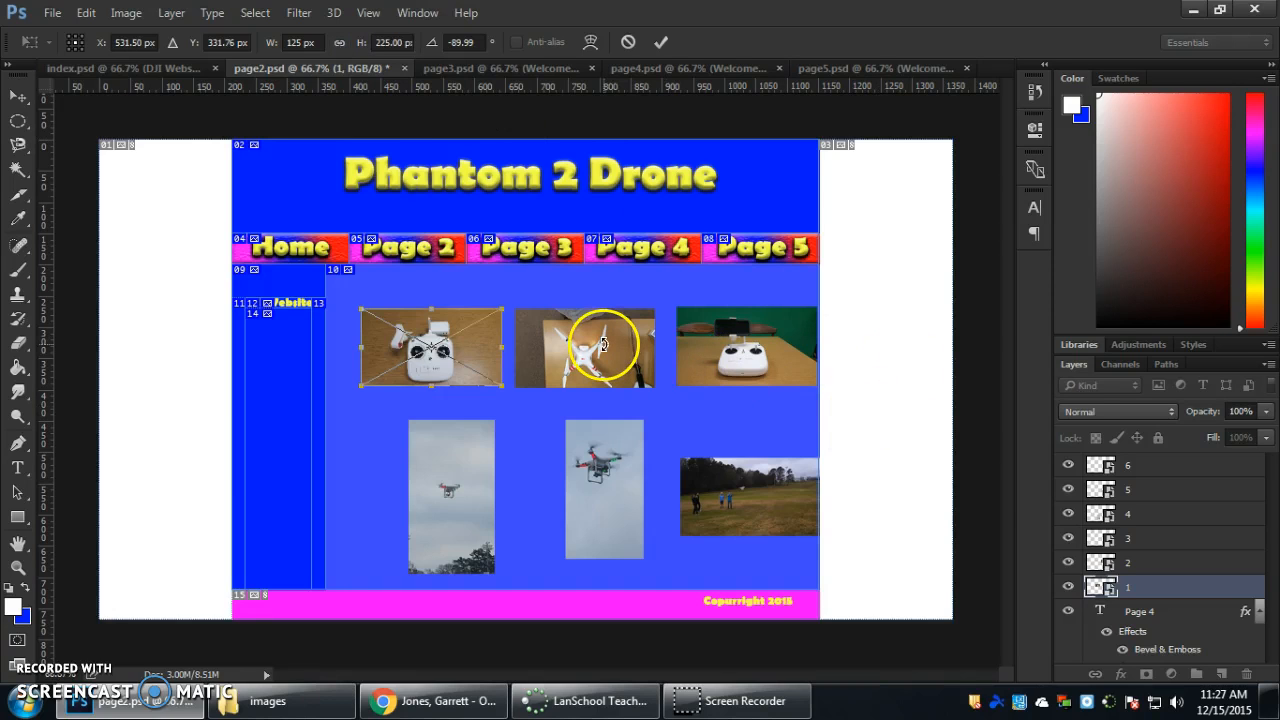
key("Return")
Try to resize the drone photo on layer 2 to 125 px wide and 225 px high.
left_click(566, 338)
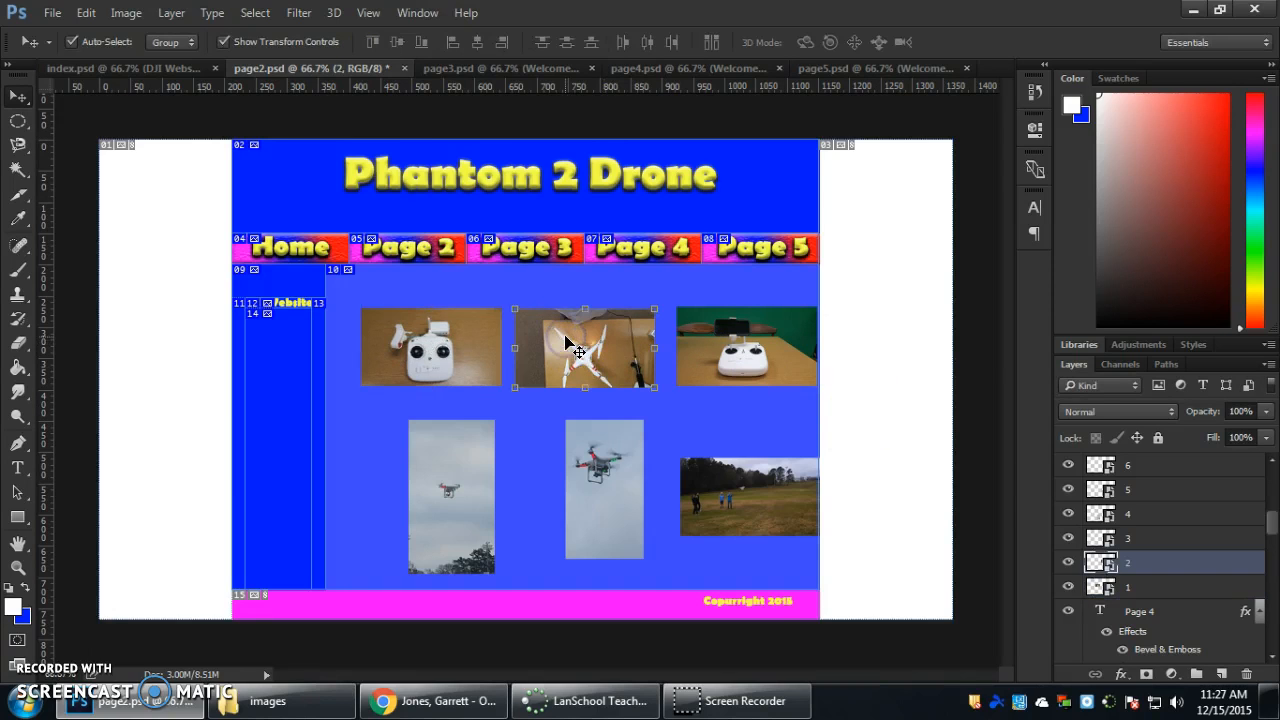
key("ctrl+t")
left_click(293, 42)
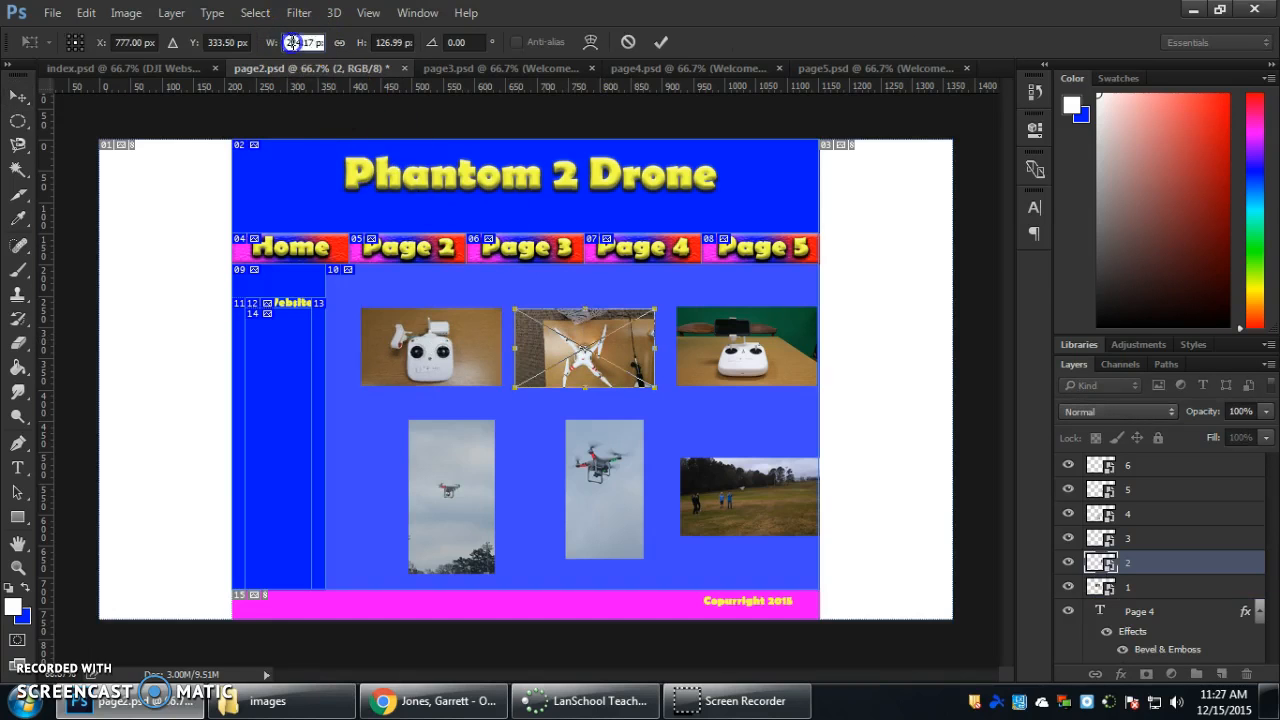
type("115")
key("Tab")
type("225")
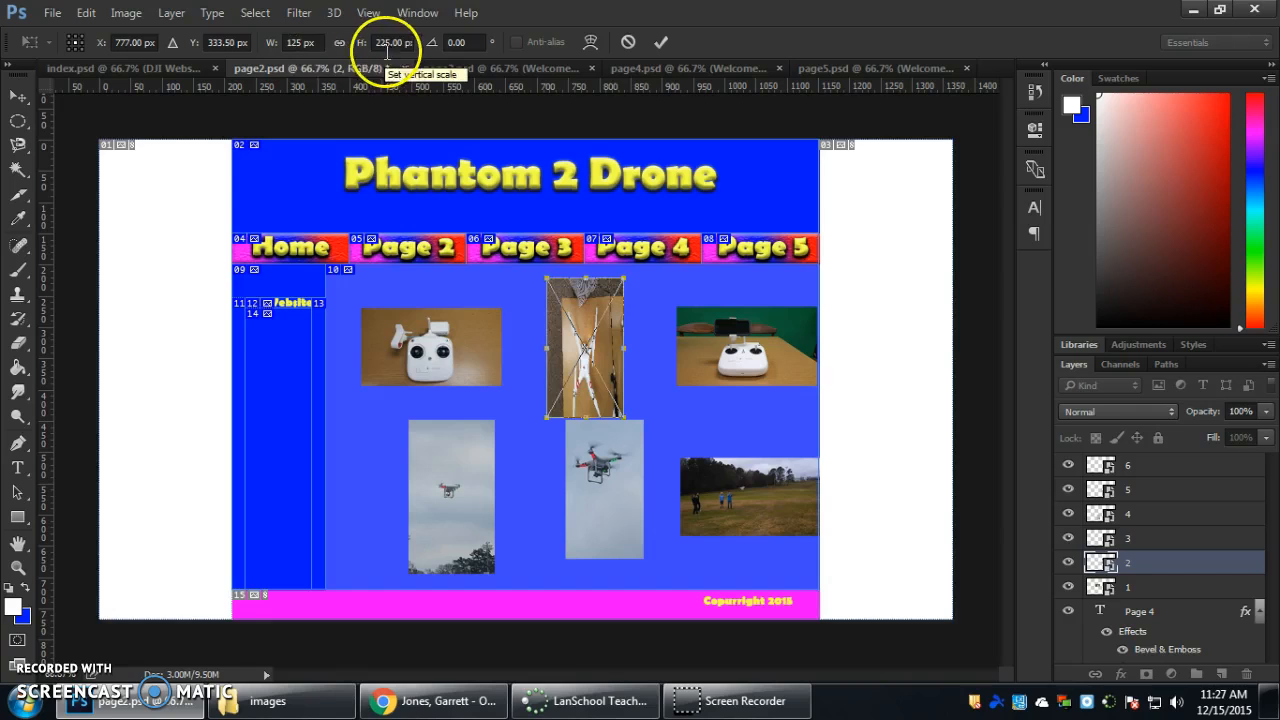
left_click_drag(305, 44, 291, 47)
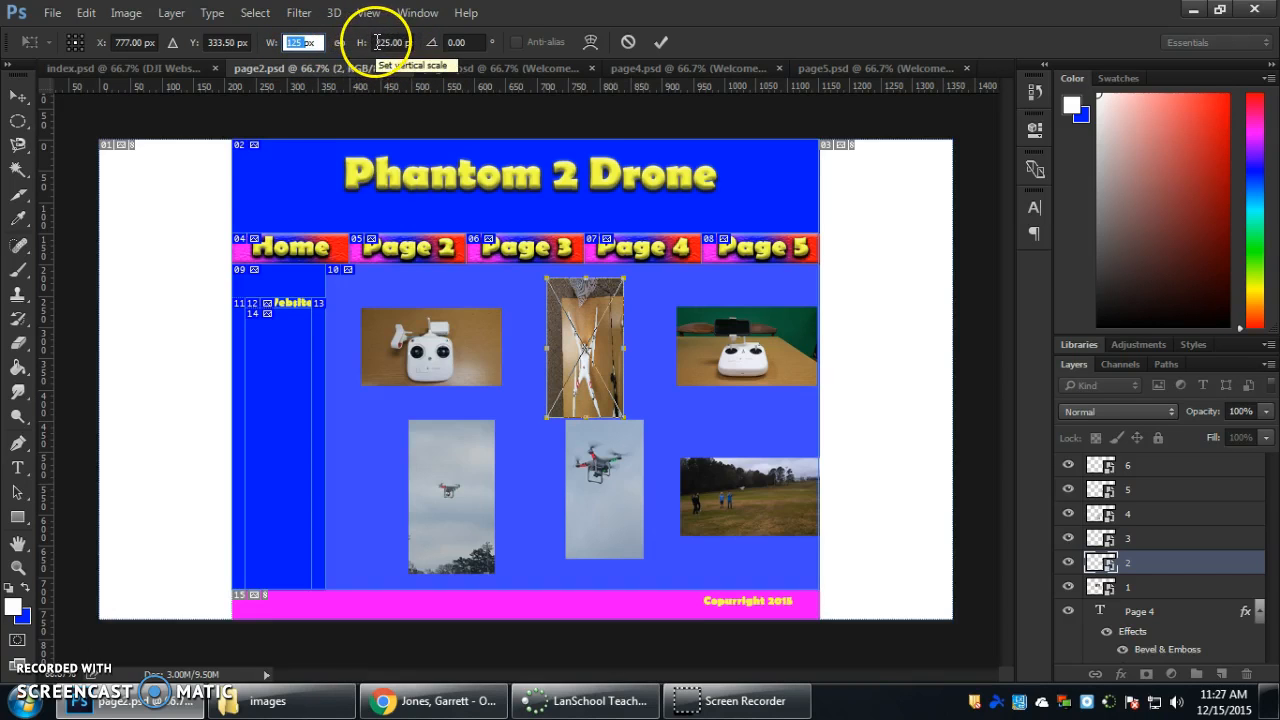
left_click_drag(377, 42, 408, 42)
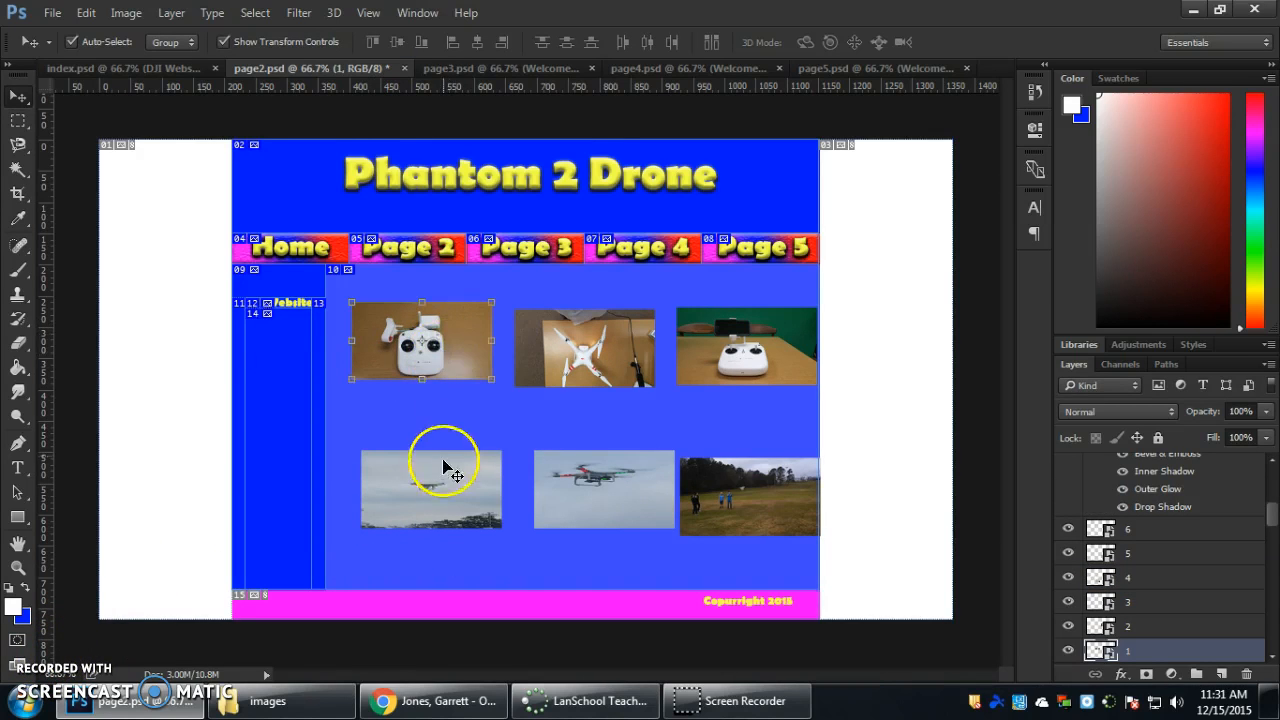
Arrange the other five photos with the controller photo into two evenly spaced rows of three in the content area.
left_click_drag(590, 357, 590, 350)
left_click_drag(790, 341, 785, 341)
left_click(416, 487)
left_click_drag(465, 461, 459, 426)
left_click(615, 491)
left_click_drag(627, 491, 604, 443)
left_click(720, 500)
left_click_drag(804, 510, 793, 455)
left_click(715, 539)
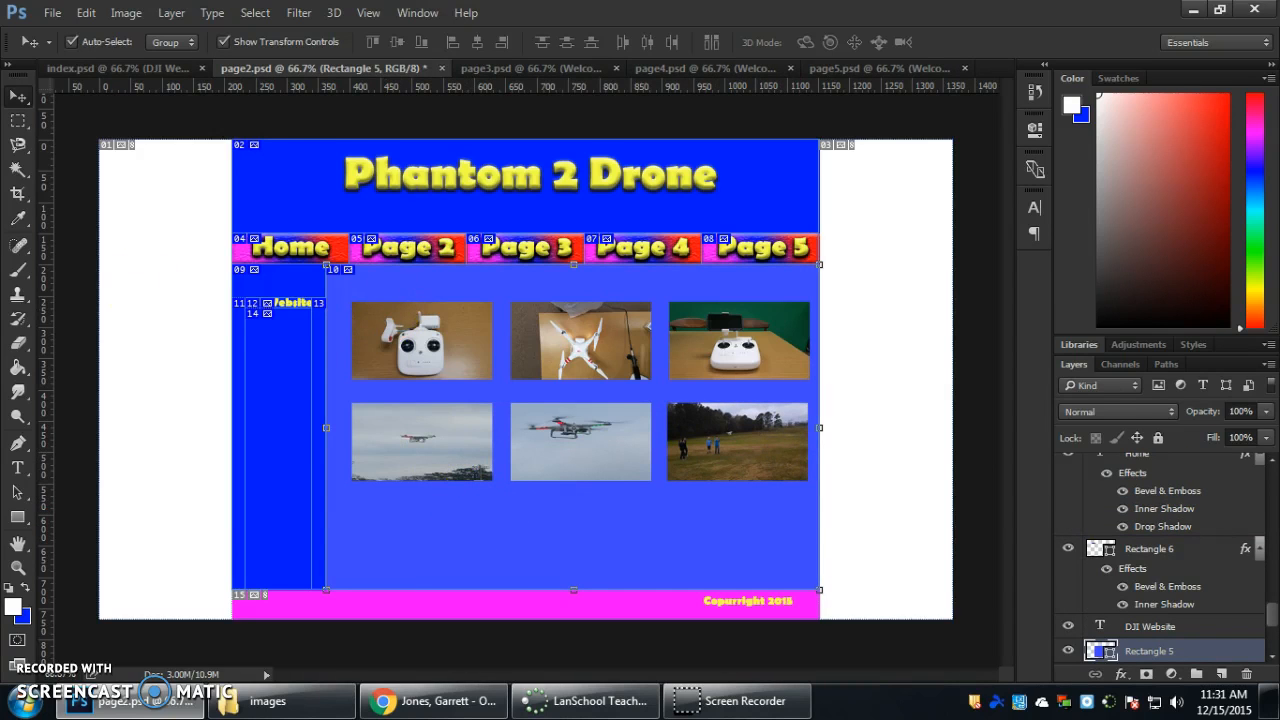
Draw a separate slice around each of the six photos with the Slice tool, following each photo's edges.
left_click(18, 193)
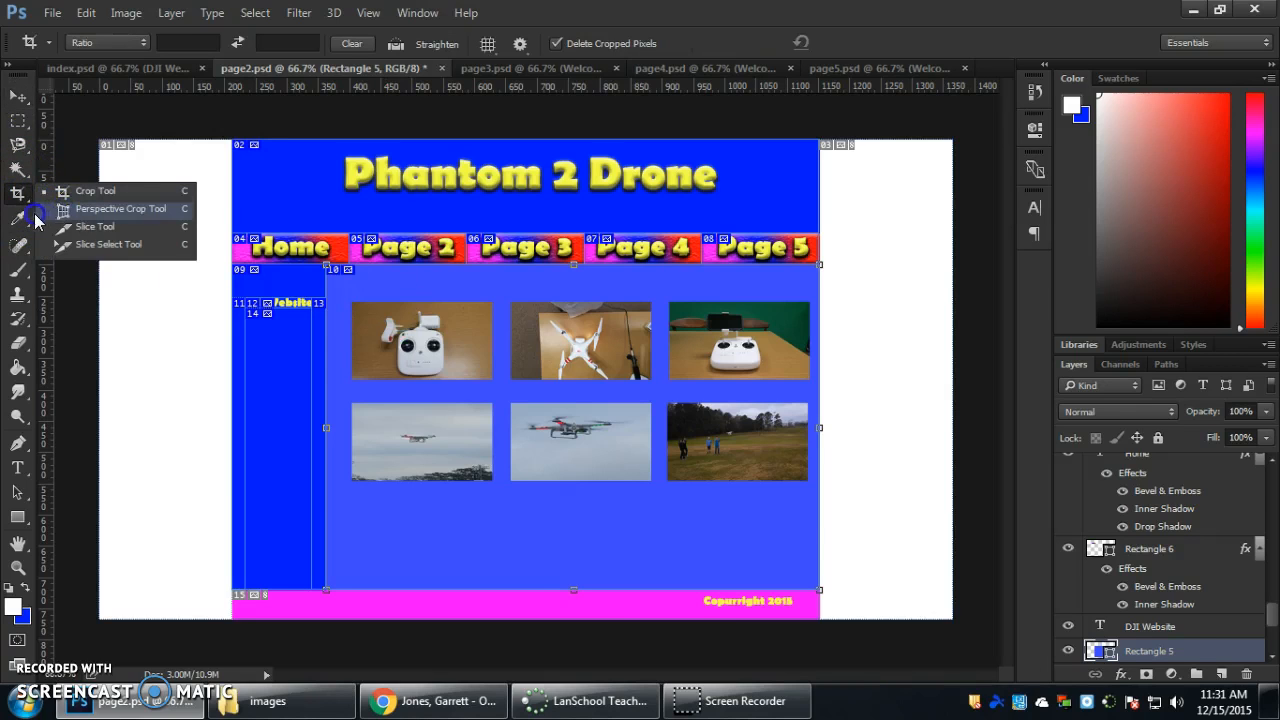
left_click(90, 226)
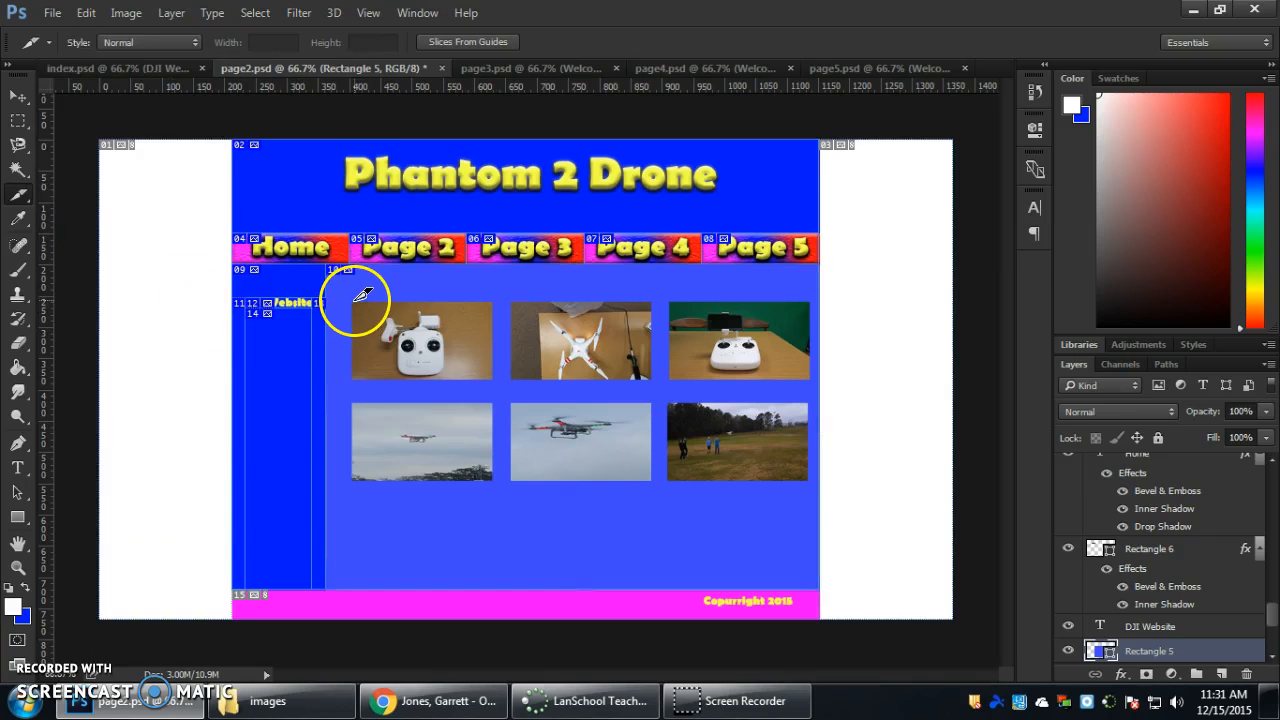
left_click_drag(352, 302, 492, 379)
left_click_drag(512, 303, 660, 378)
left_click_drag(670, 303, 811, 380)
left_click_drag(669, 404, 807, 481)
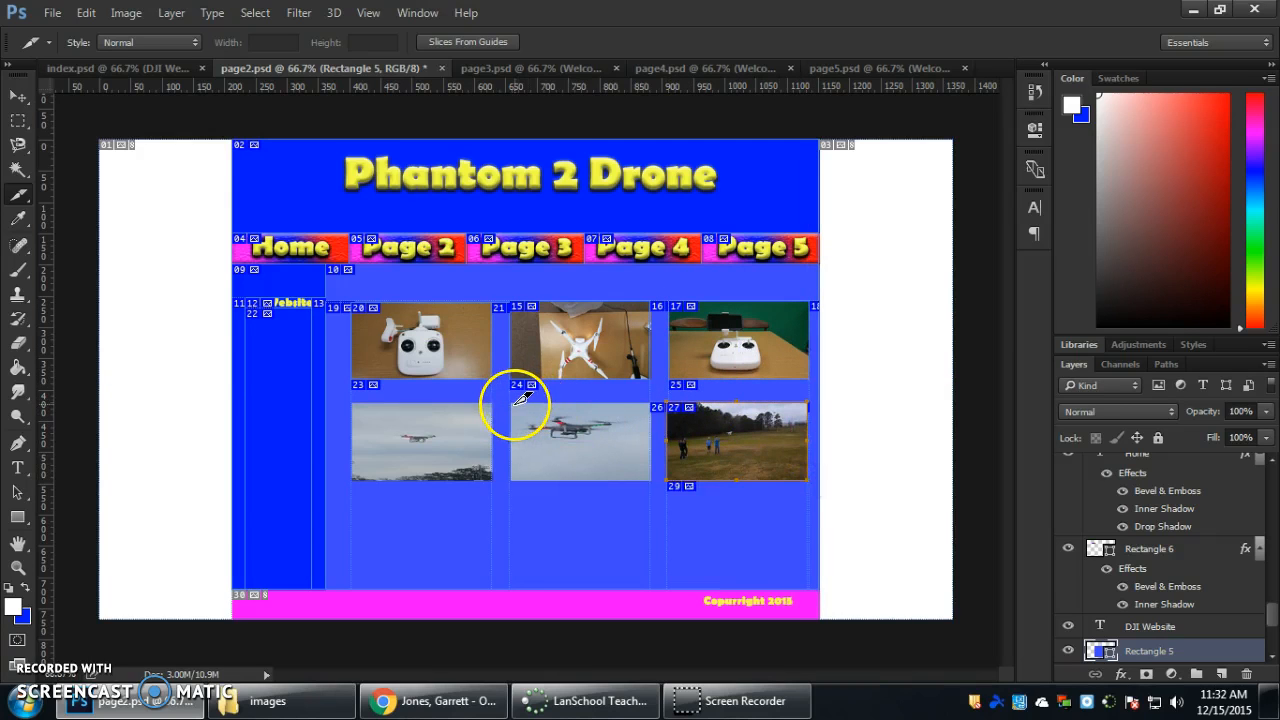
left_click_drag(511, 404, 649, 479)
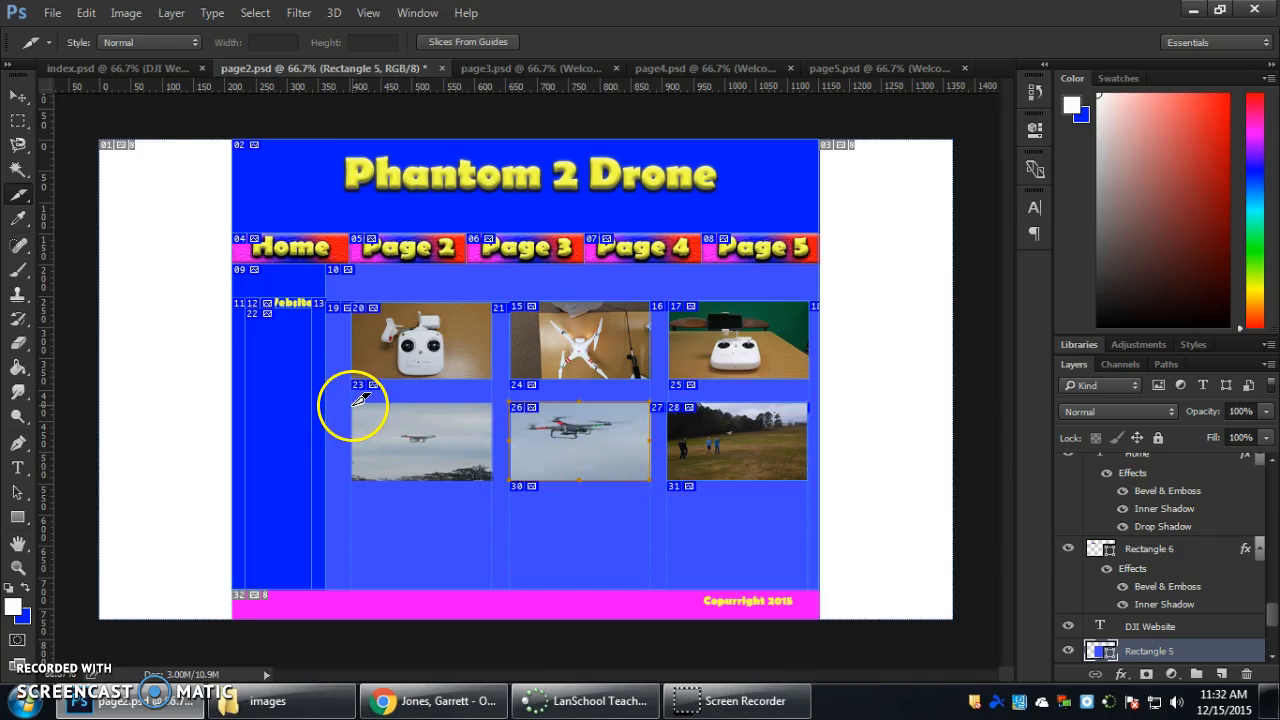
left_click_drag(353, 401, 491, 480)
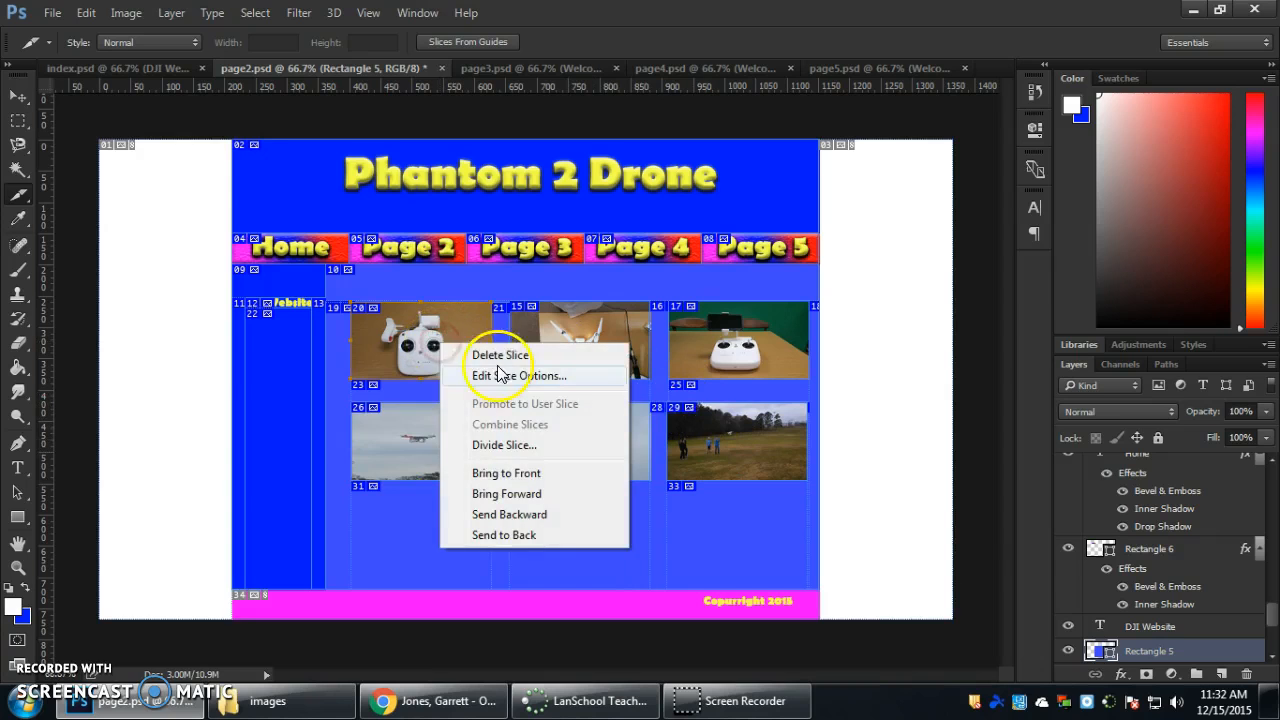
Set the URL of the first controller photo's slice to images/1.jpg, checking the file's extension in its properties in the images folder.
left_click(527, 383)
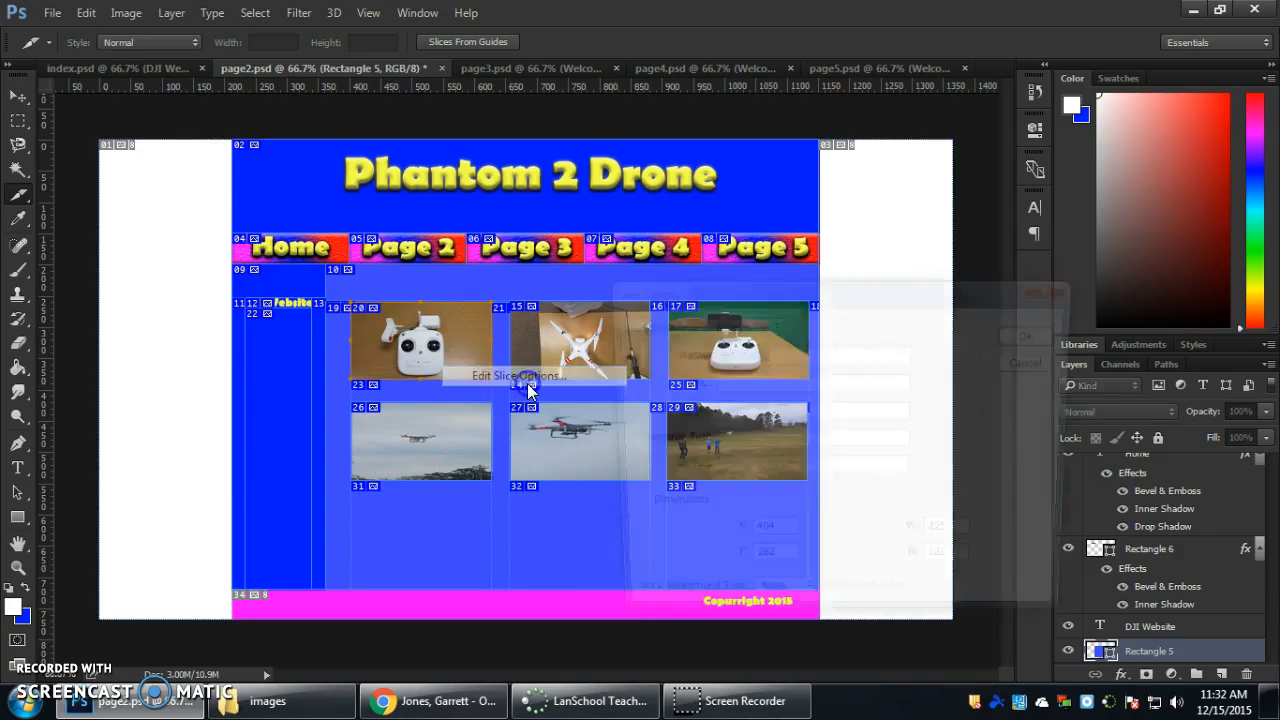
left_click(751, 383)
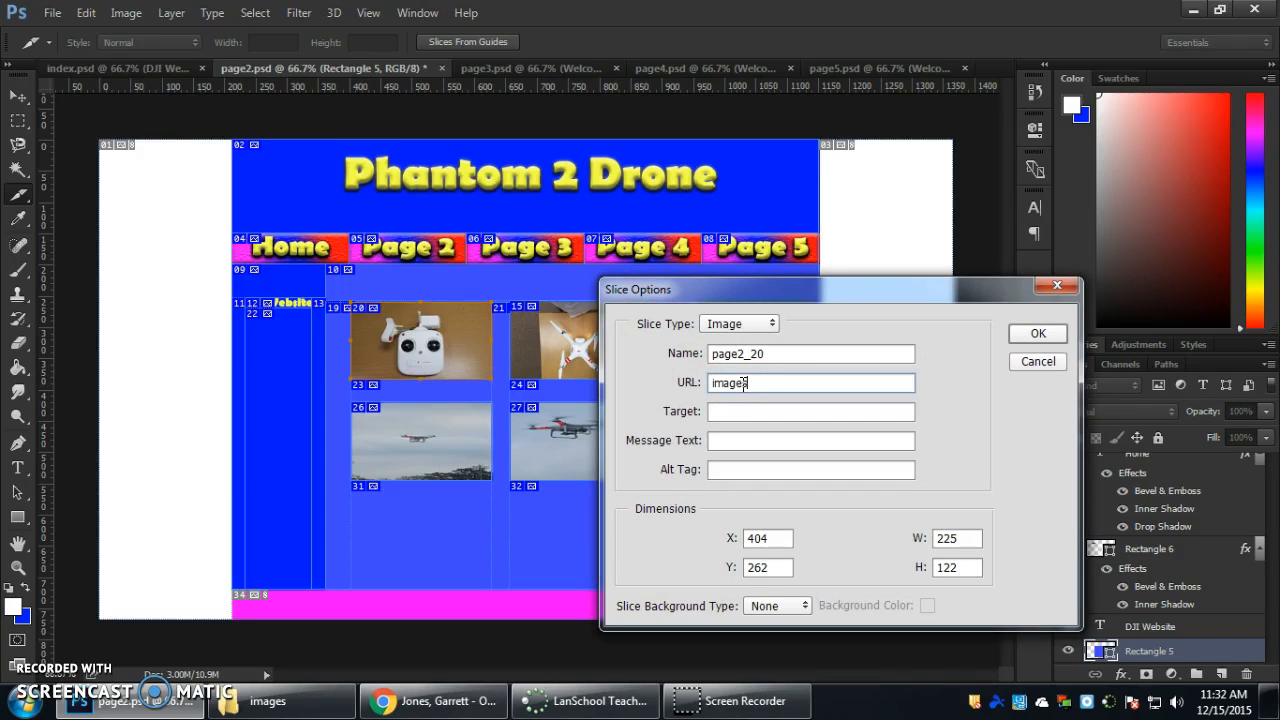
left_click(862, 382)
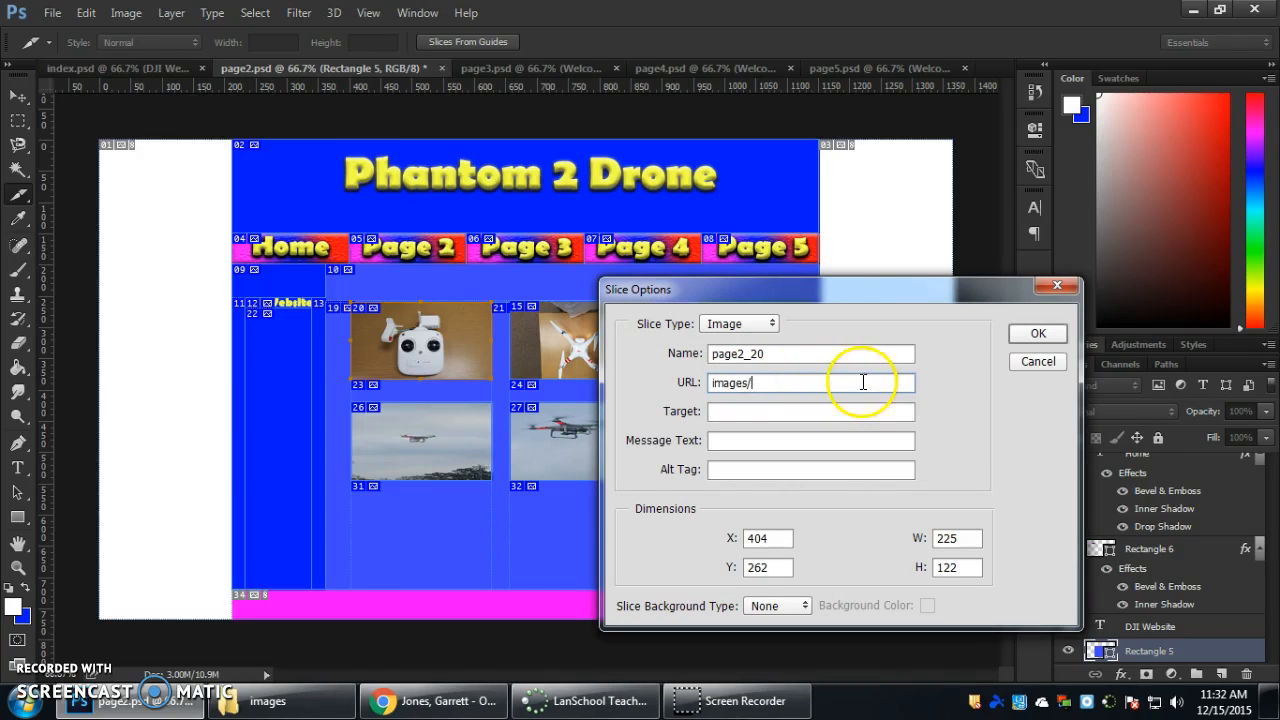
left_click(302, 710)
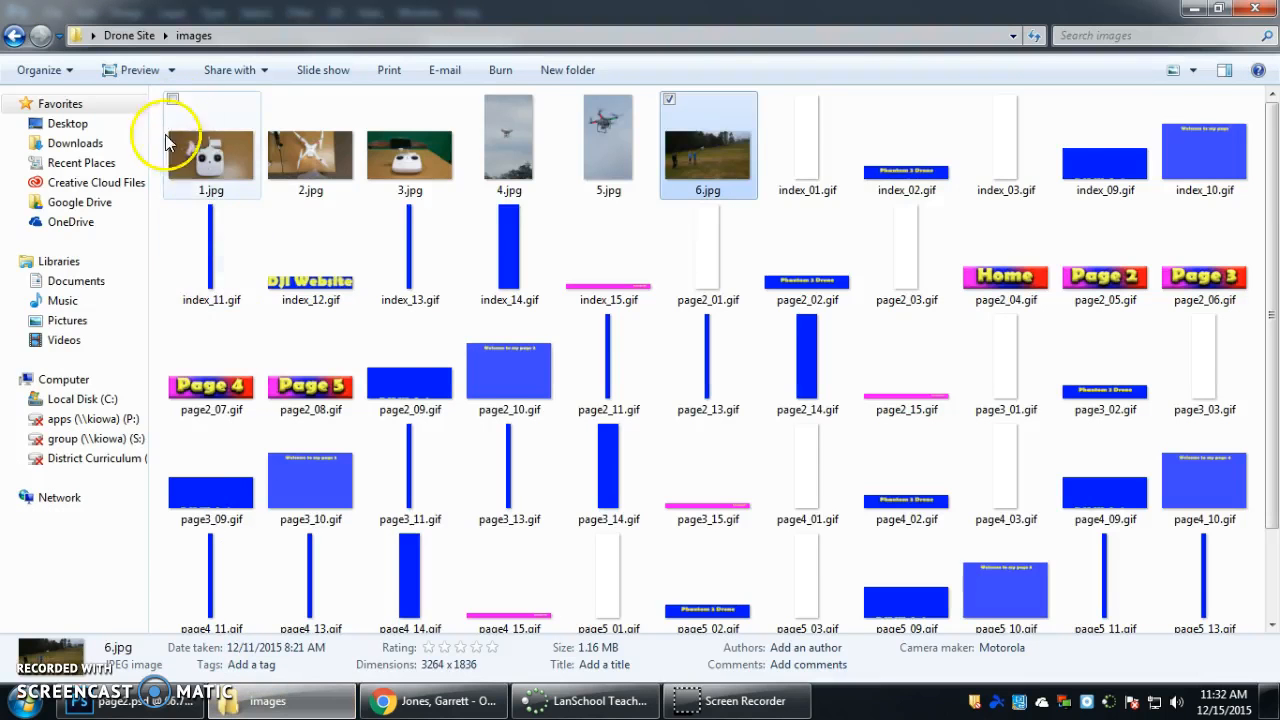
left_click(204, 165)
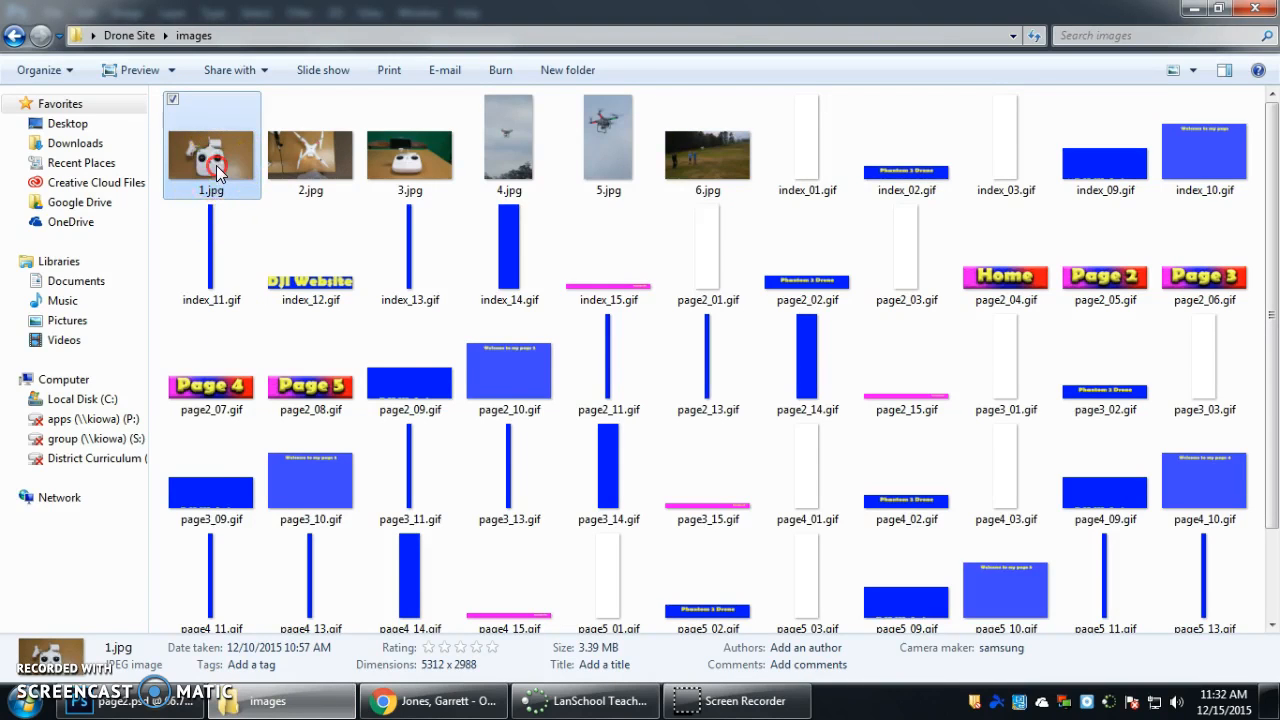
right_click(216, 165)
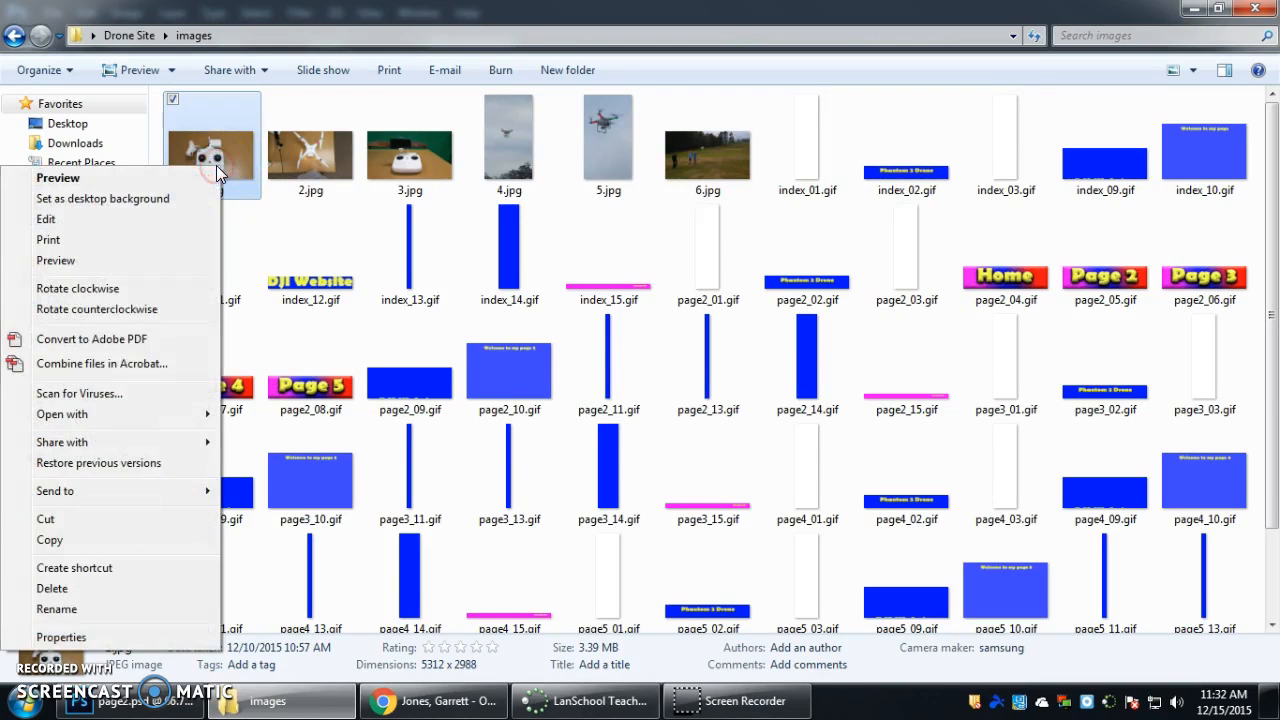
left_click(115, 638)
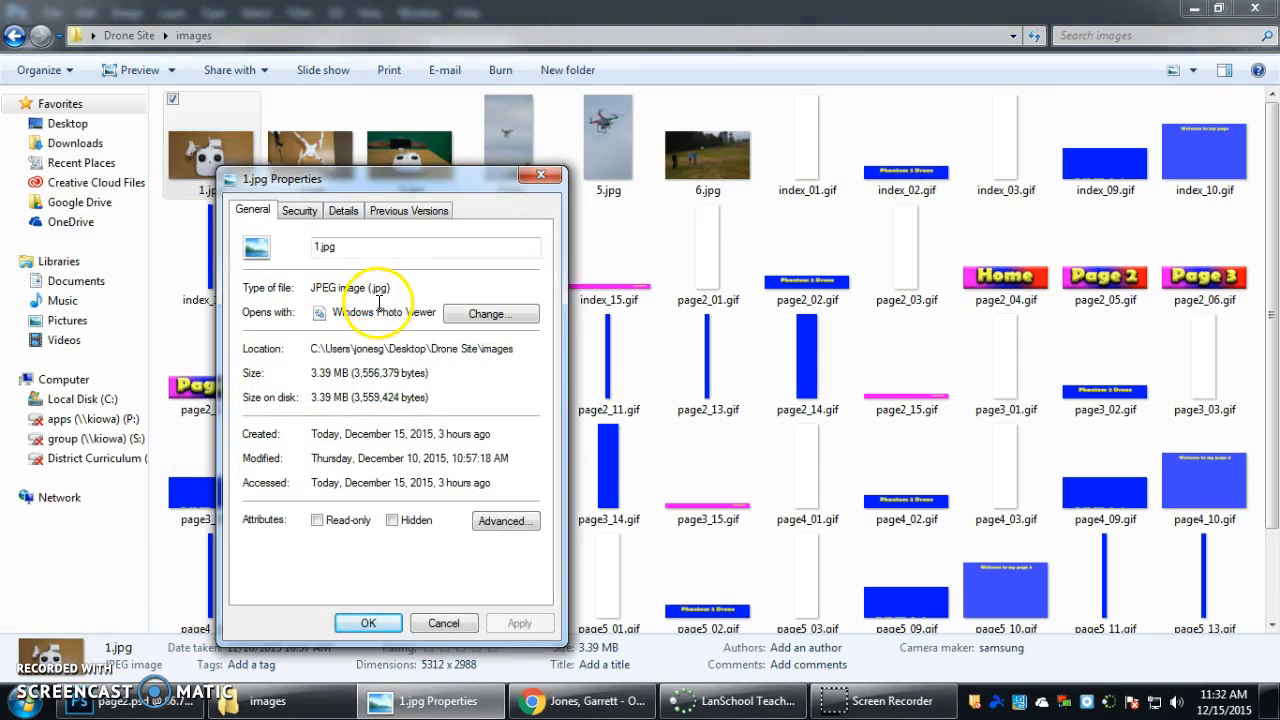
left_click(443, 622)
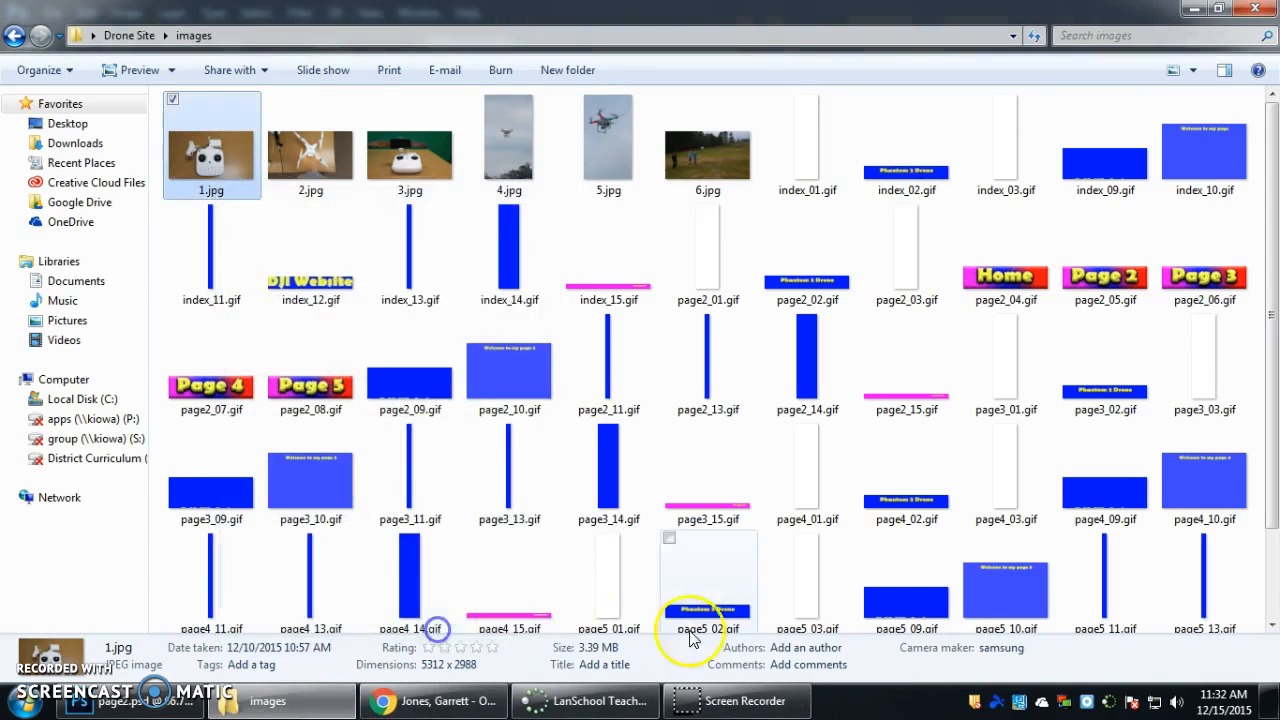
left_click(130, 701)
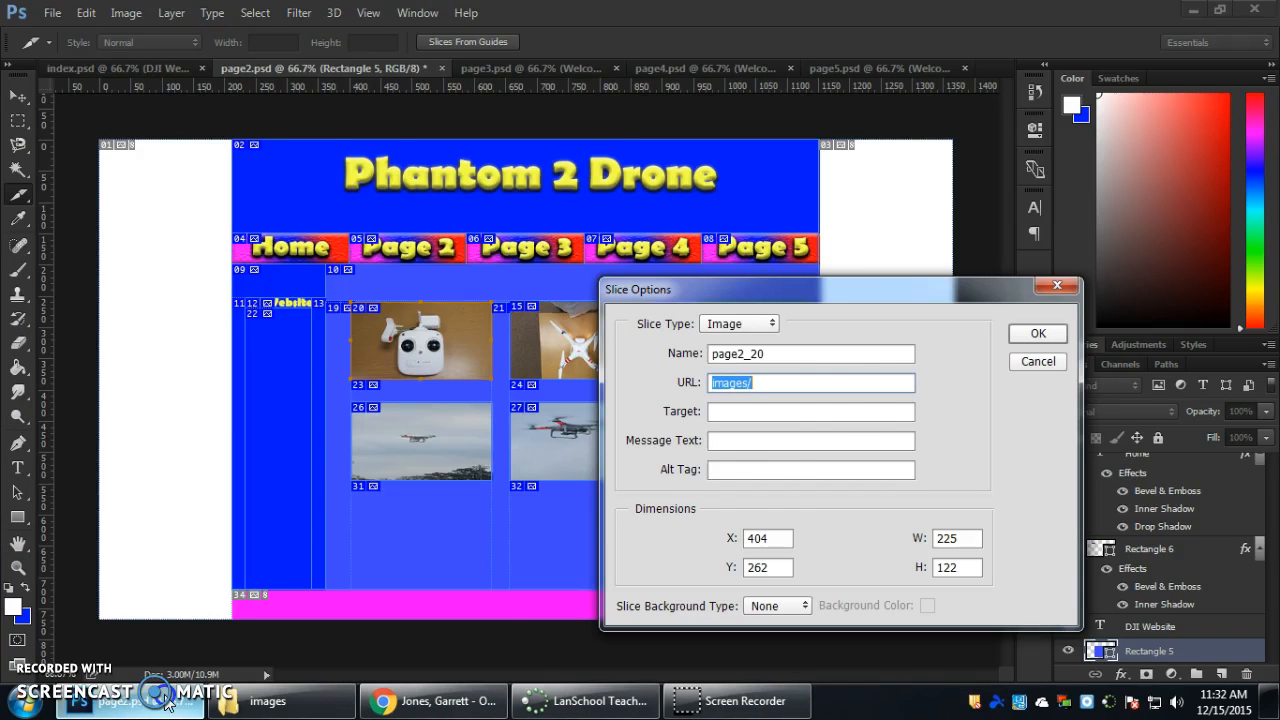
left_click(801, 382)
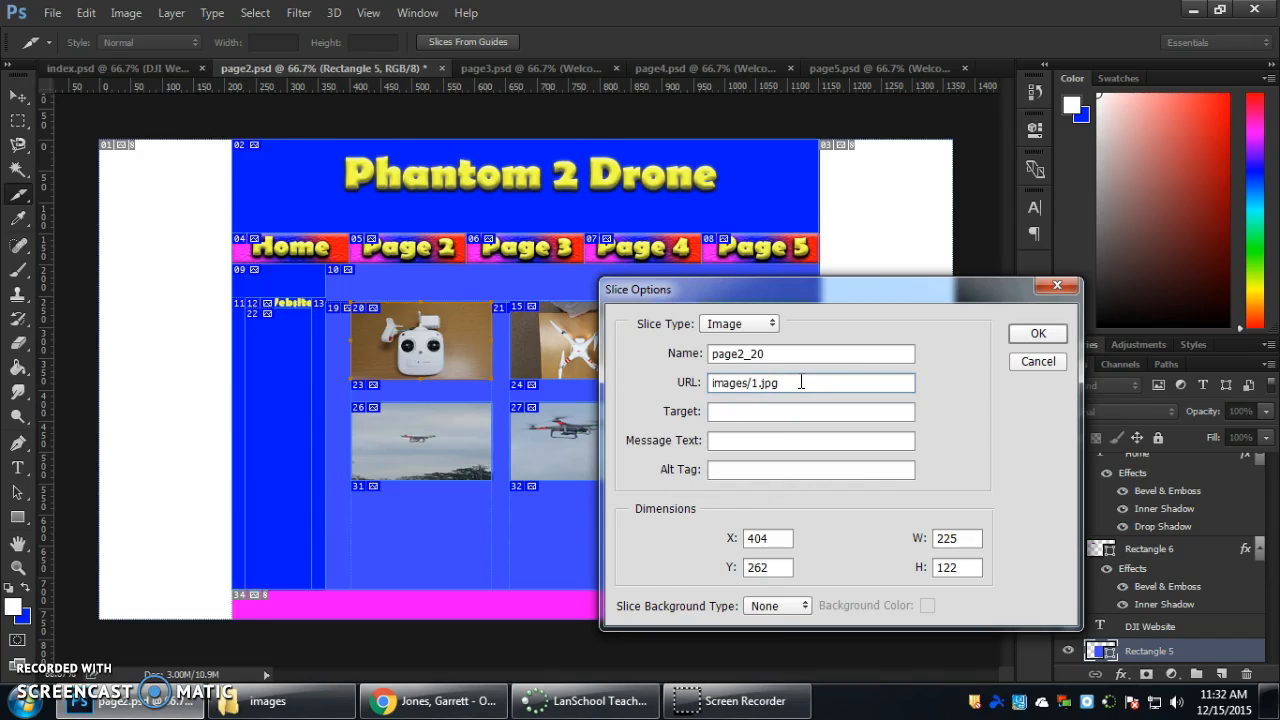
left_click(1038, 335)
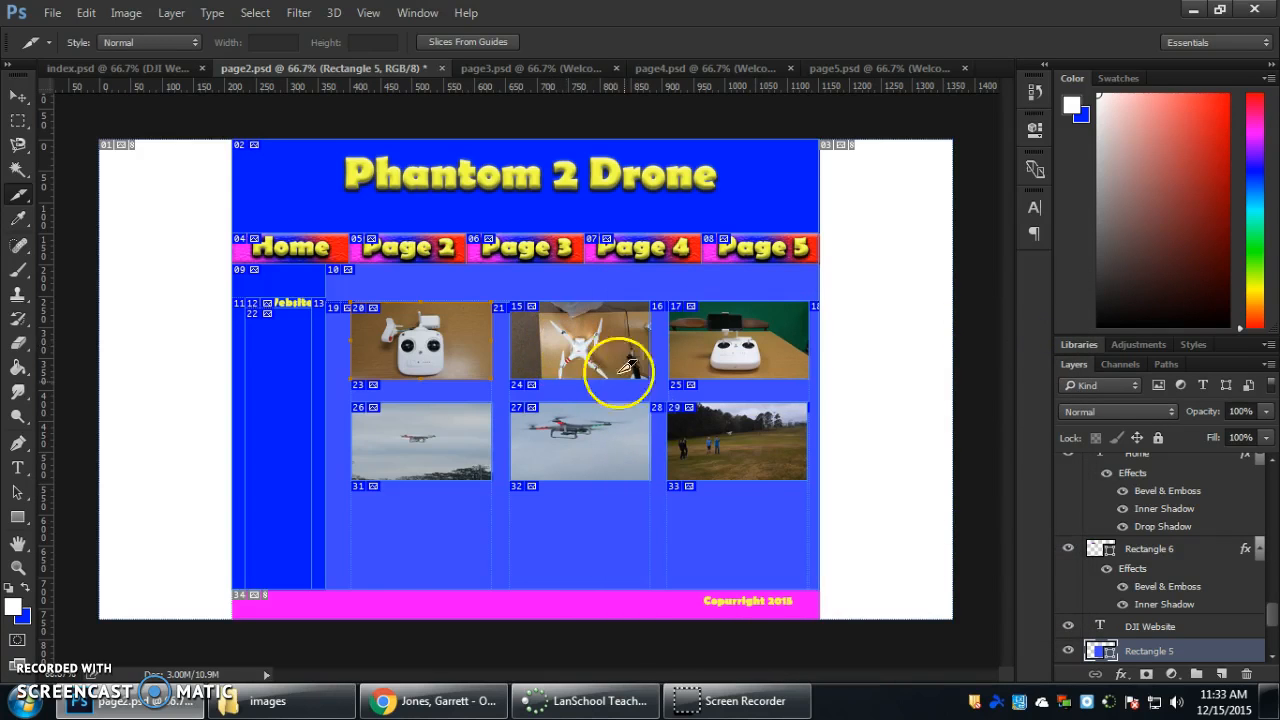
Set the URL of the slice on the upper-row middle photo, the drone on the table, to images/2.jpg.
right_click(577, 336)
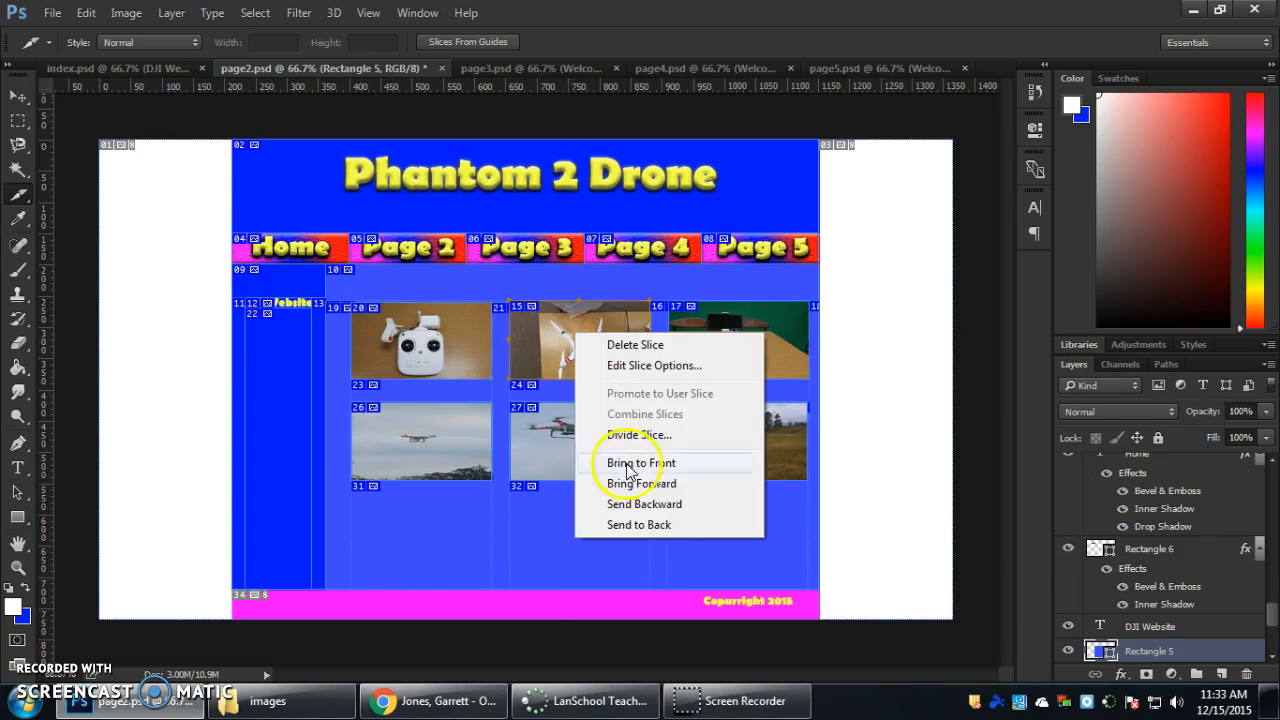
left_click(278, 700)
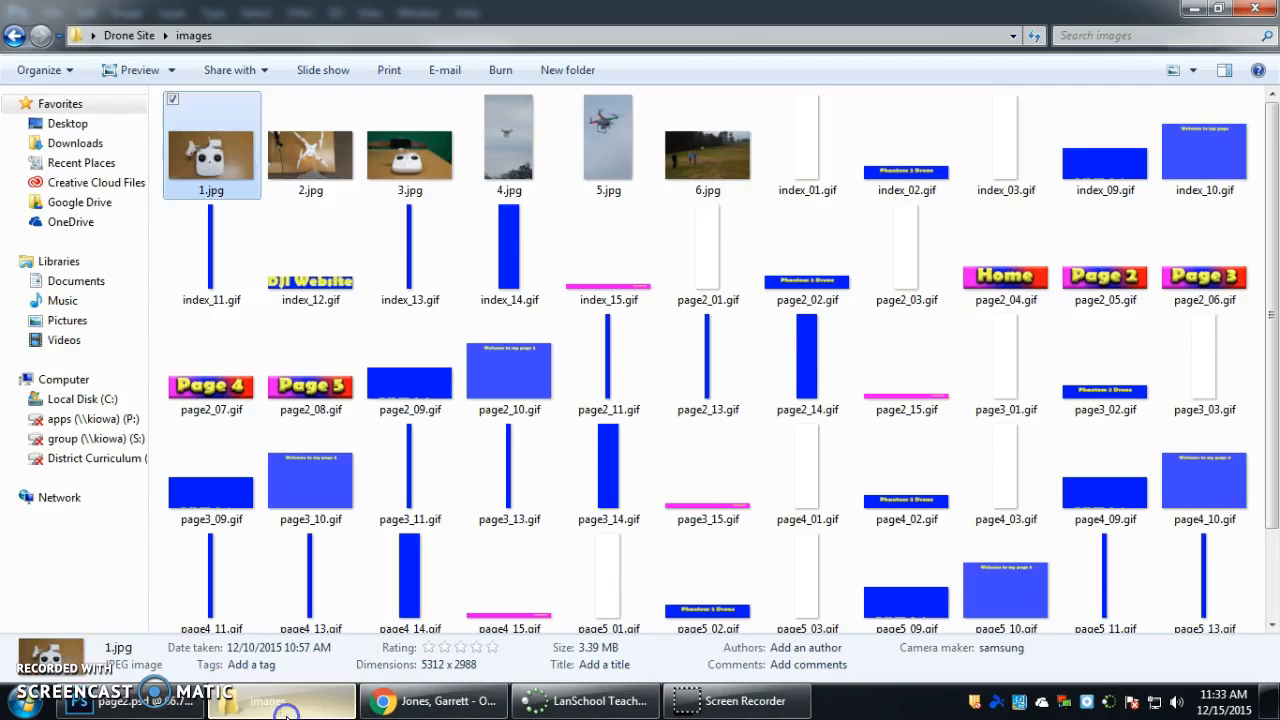
left_click(186, 712)
left_click(240, 700)
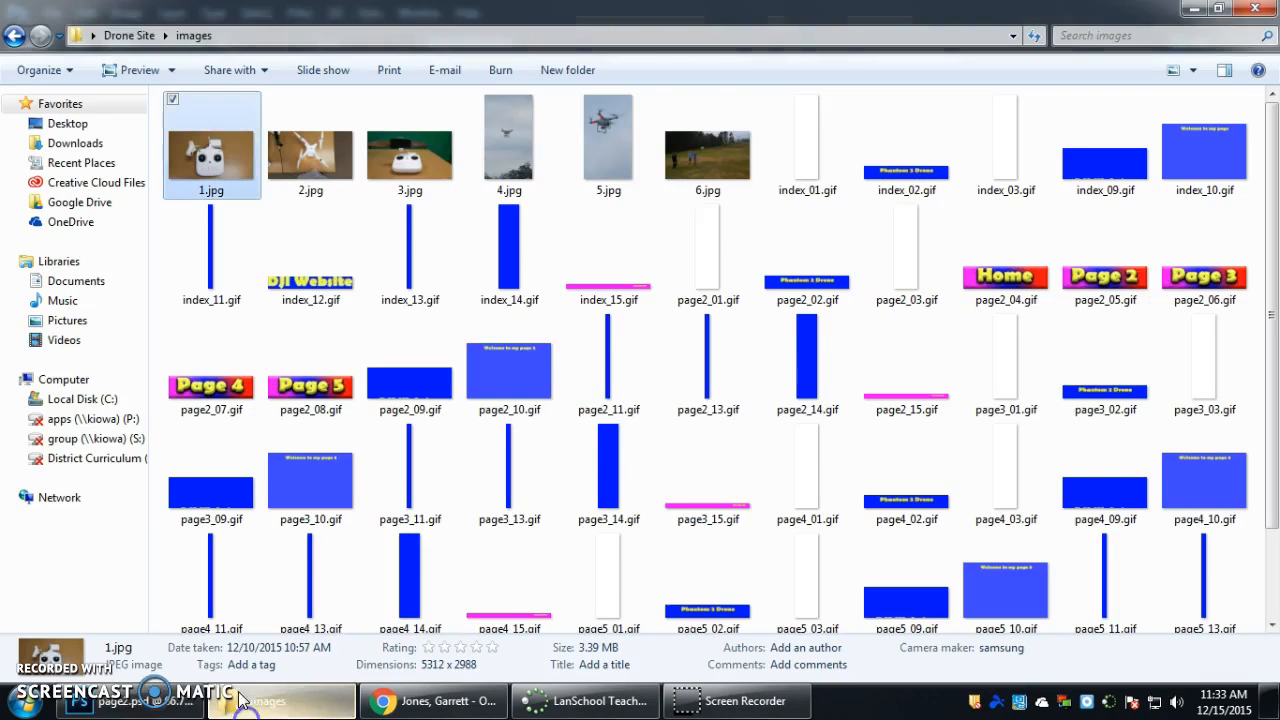
left_click(240, 700)
right_click(571, 336)
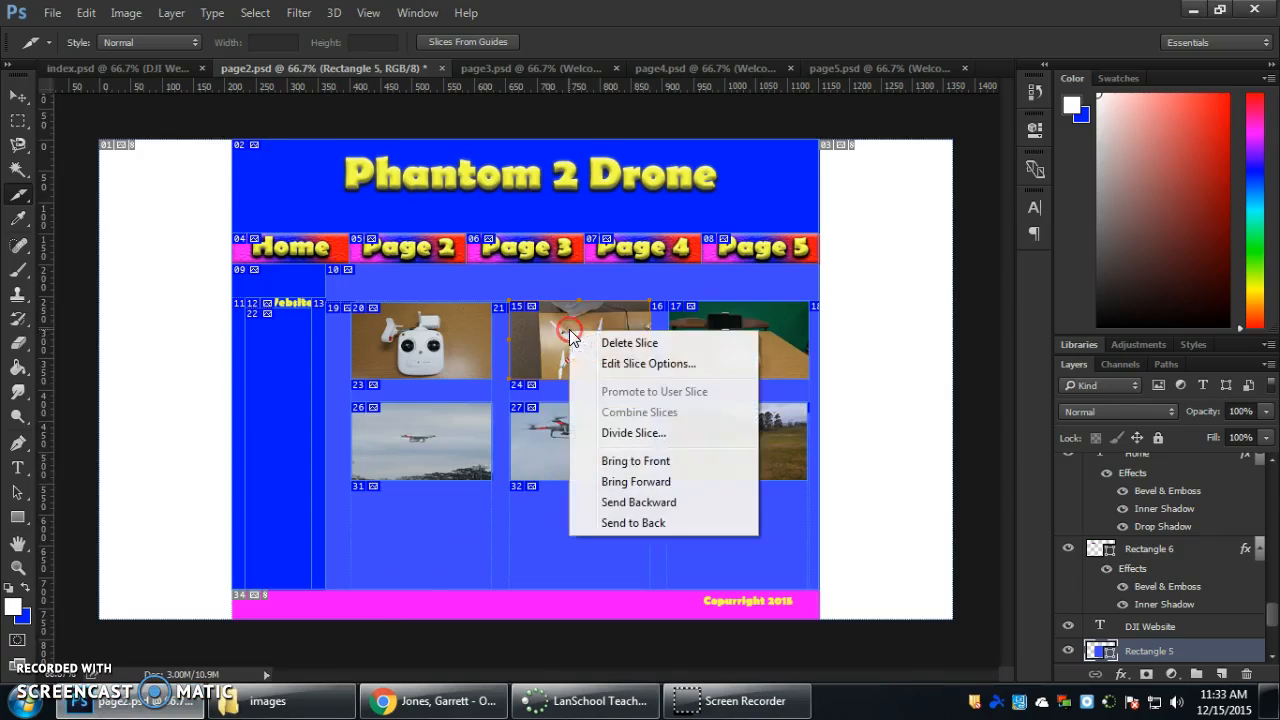
left_click(600, 363)
left_click(770, 381)
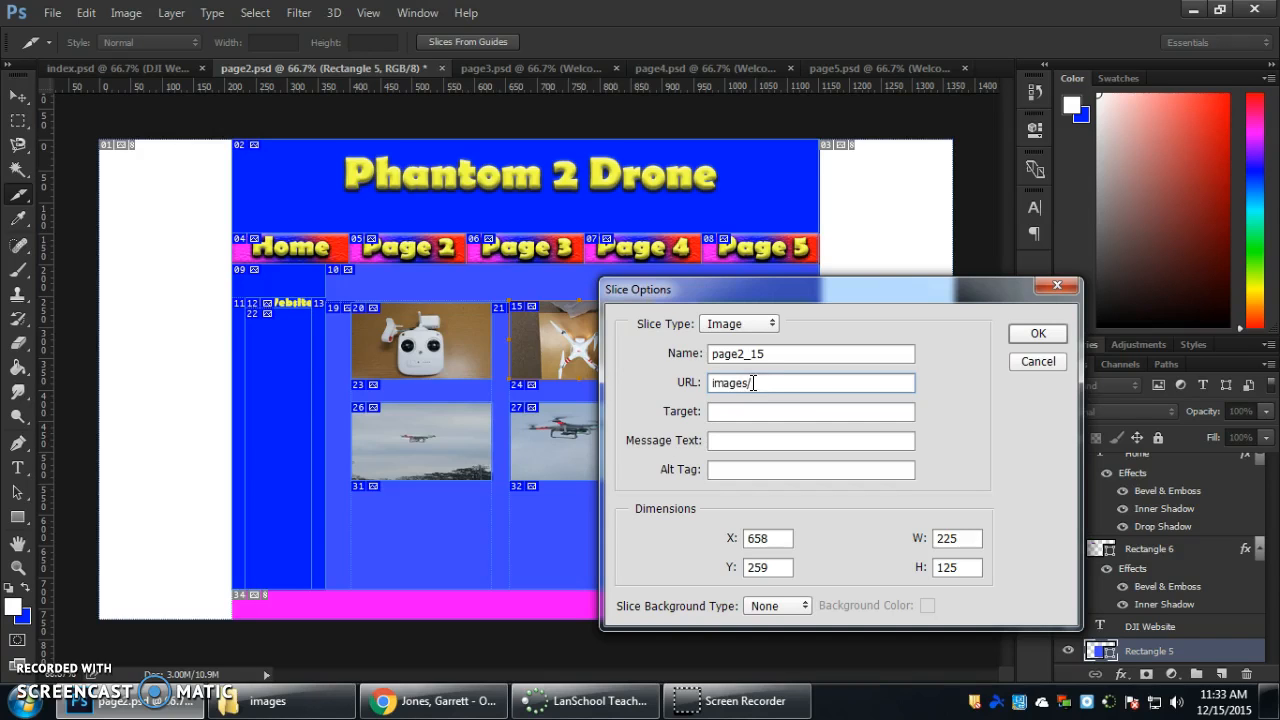
left_click_drag(779, 376, 720, 392)
left_click(1037, 333)
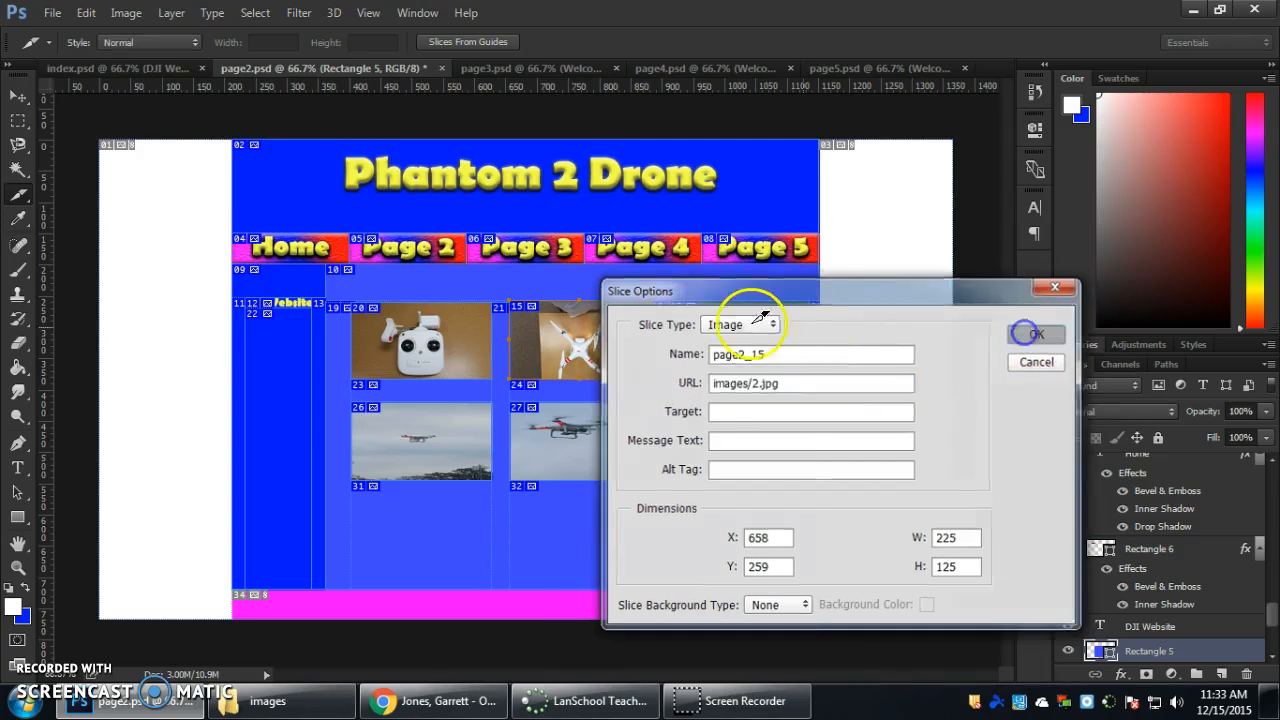
Set the slice URL of the upper-row controller photo with the green background to images/3.jpg.
right_click(740, 328)
left_click(777, 359)
left_click(768, 383)
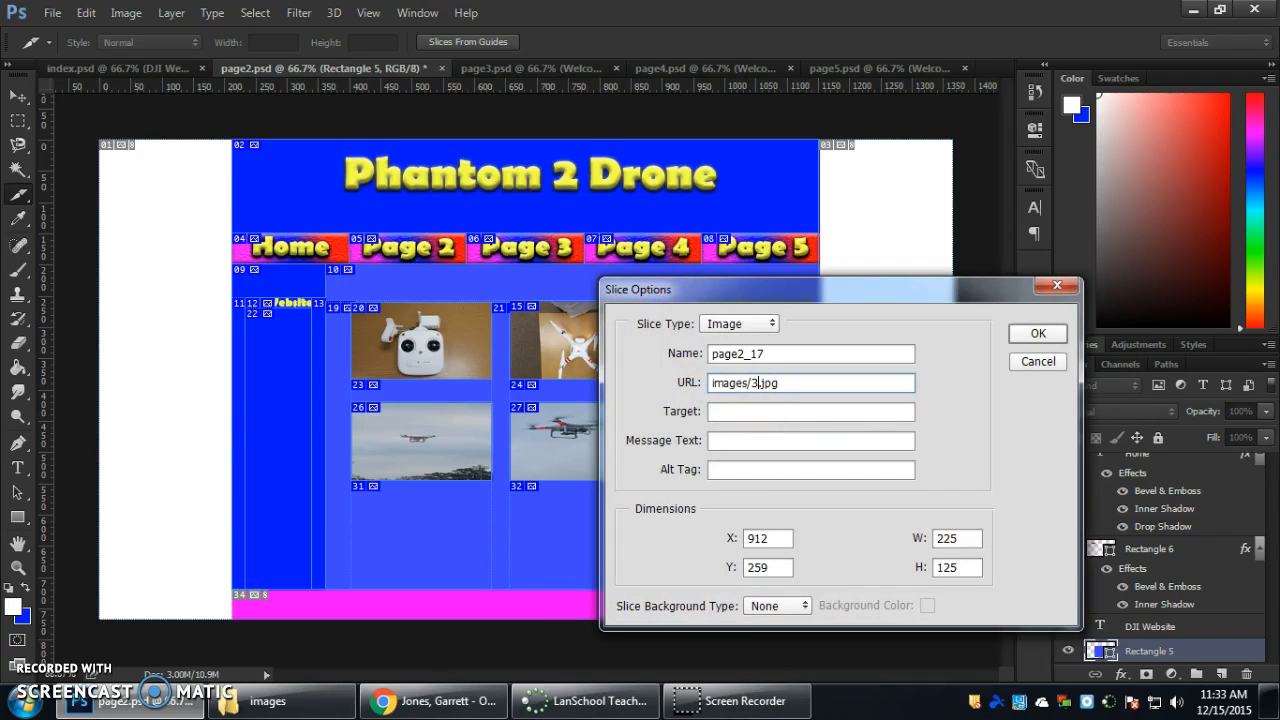
key("Return")
Set the slice URL of the lower-row photo with the distant drone above the trees to images/4.jpg.
right_click(420, 432)
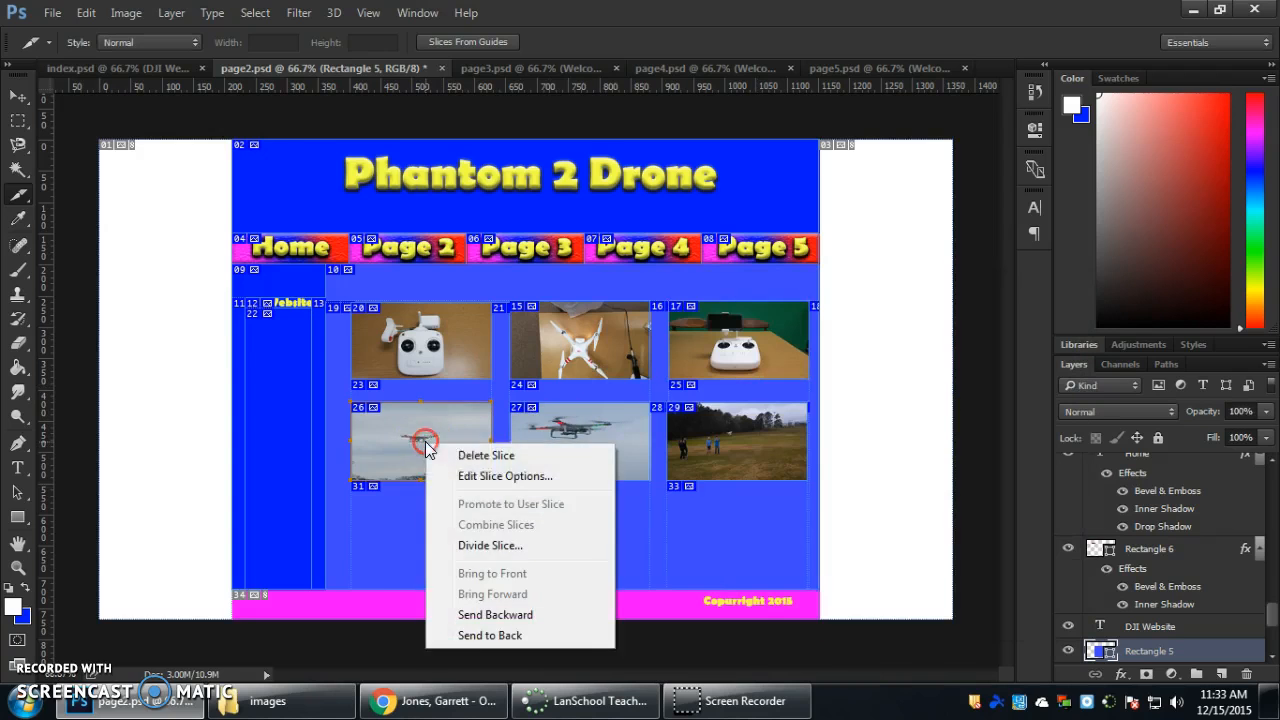
left_click(480, 470)
left_click(790, 382)
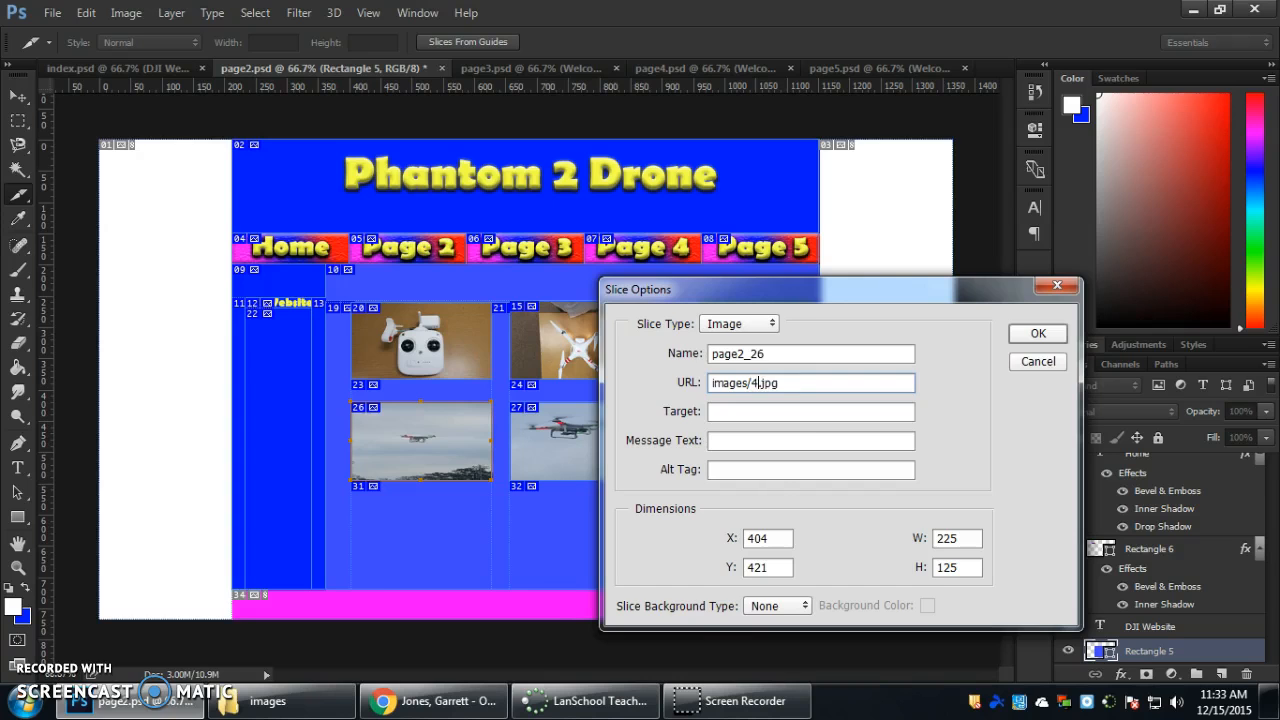
key("Return")
Set the slice URL of the lower-row middle photo, the close-up of the flying drone, to images/5.jpg.
left_click(563, 445)
right_click(577, 445)
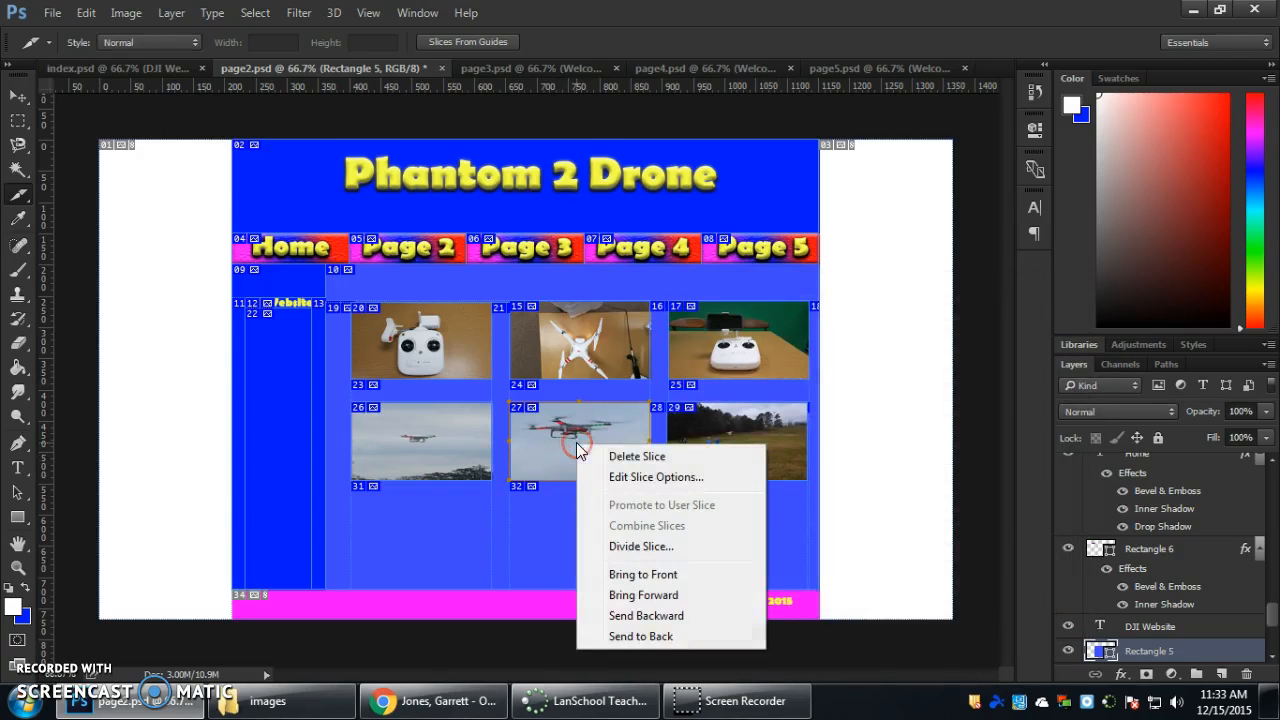
left_click(620, 477)
left_click(759, 383)
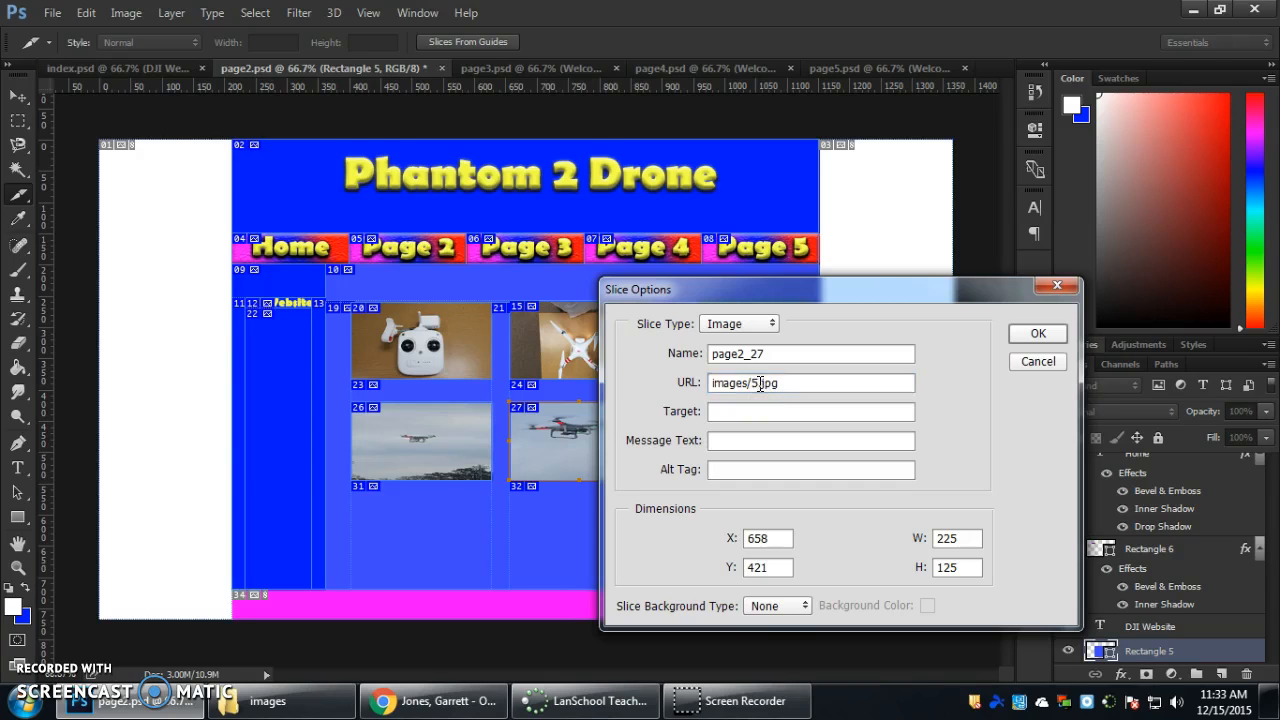
key("Return")
Set the slice URL of the lower-row photo of people in the field to images/6.jpg.
right_click(757, 445)
left_click(790, 486)
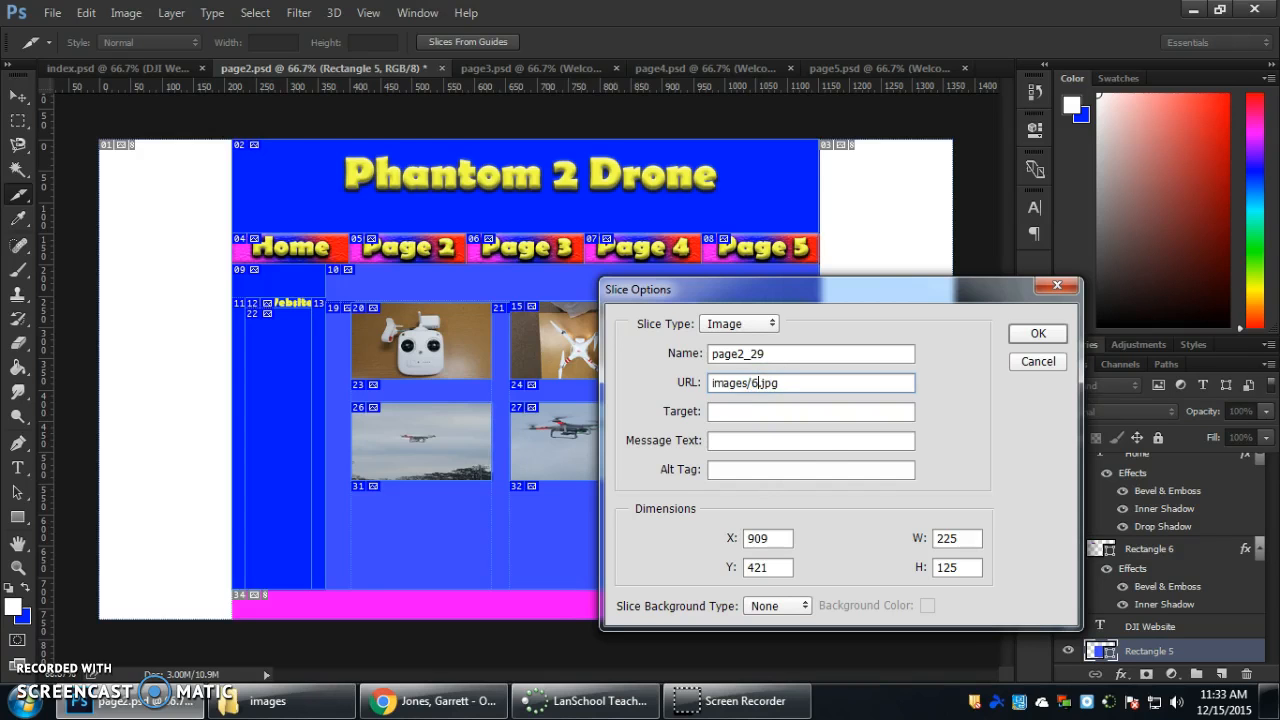
key("Return")
Save the document, then export all slices for the web as page2.html in HTML and Images format, replacing the existing files in Drone Site.
left_click(52, 13)
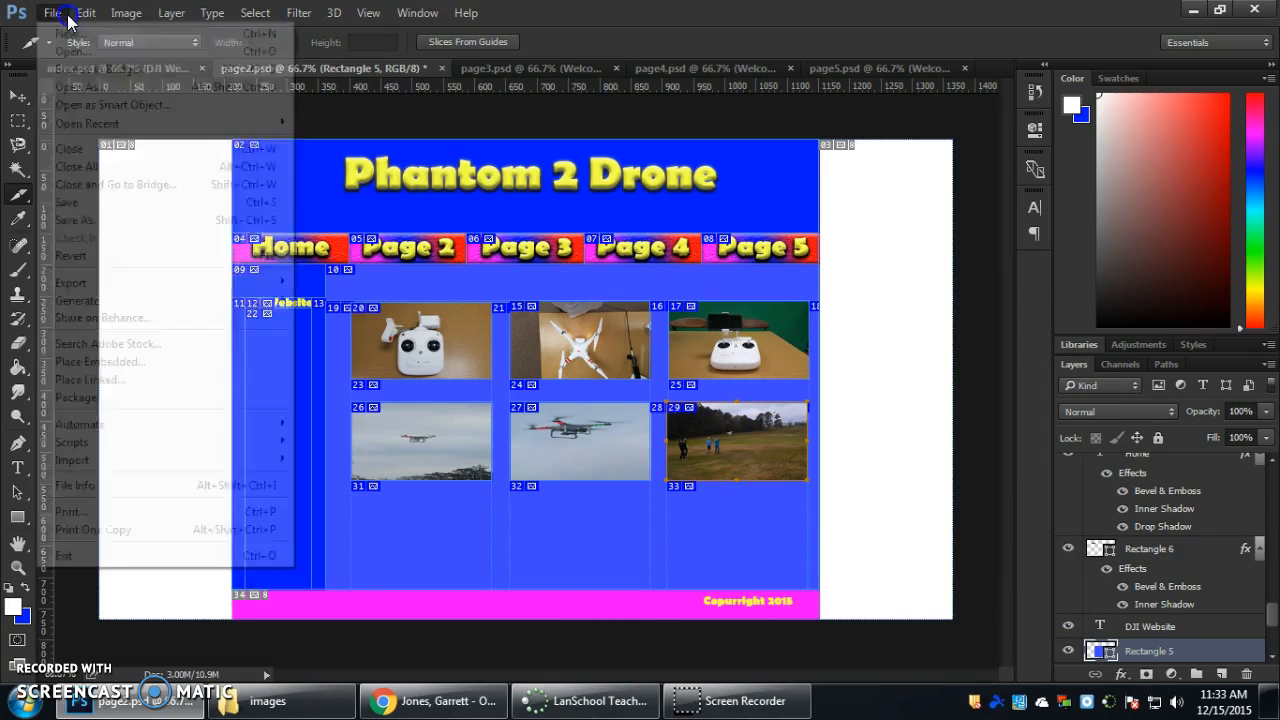
left_click(80, 202)
left_click(52, 13)
mouse_move(106, 281)
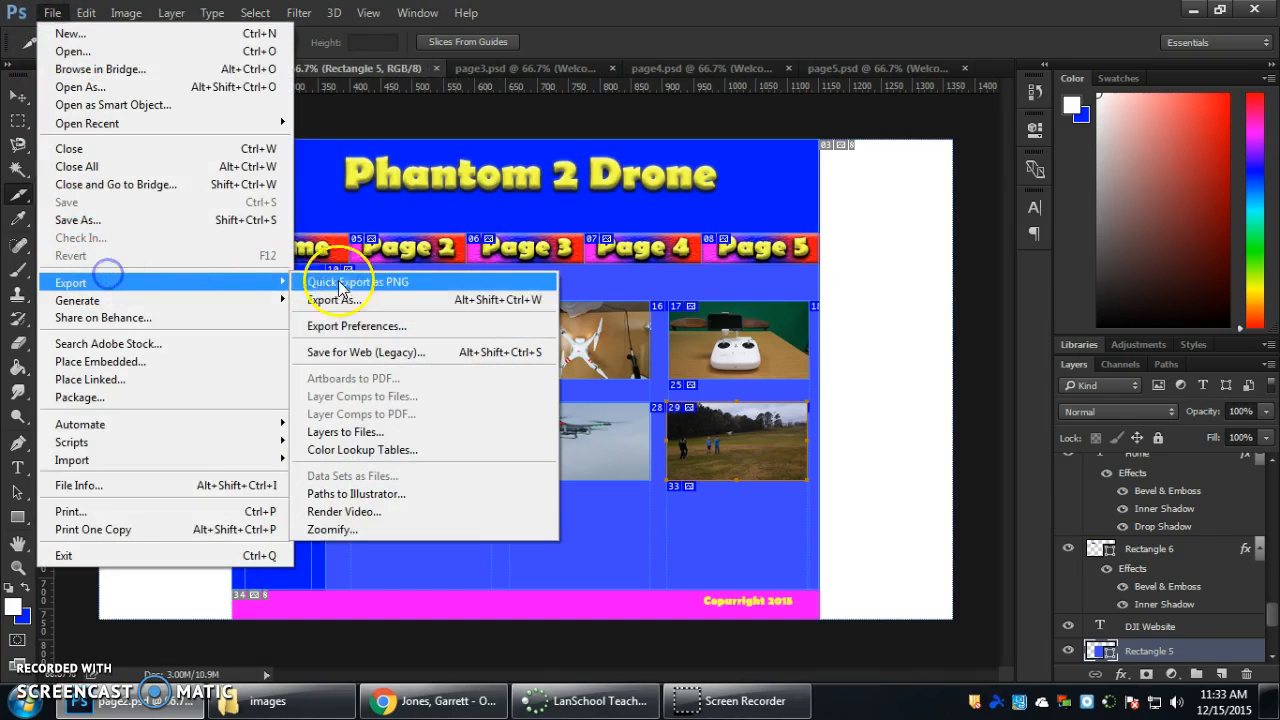
left_click(368, 356)
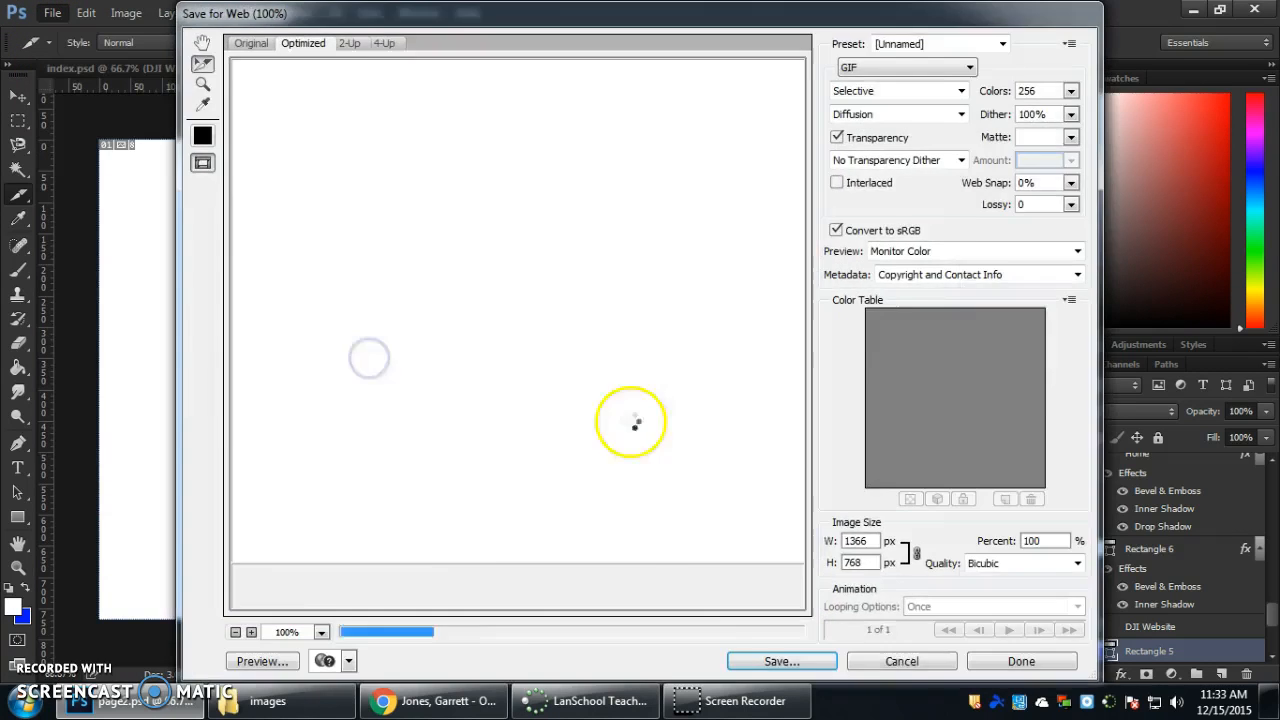
left_click(808, 662)
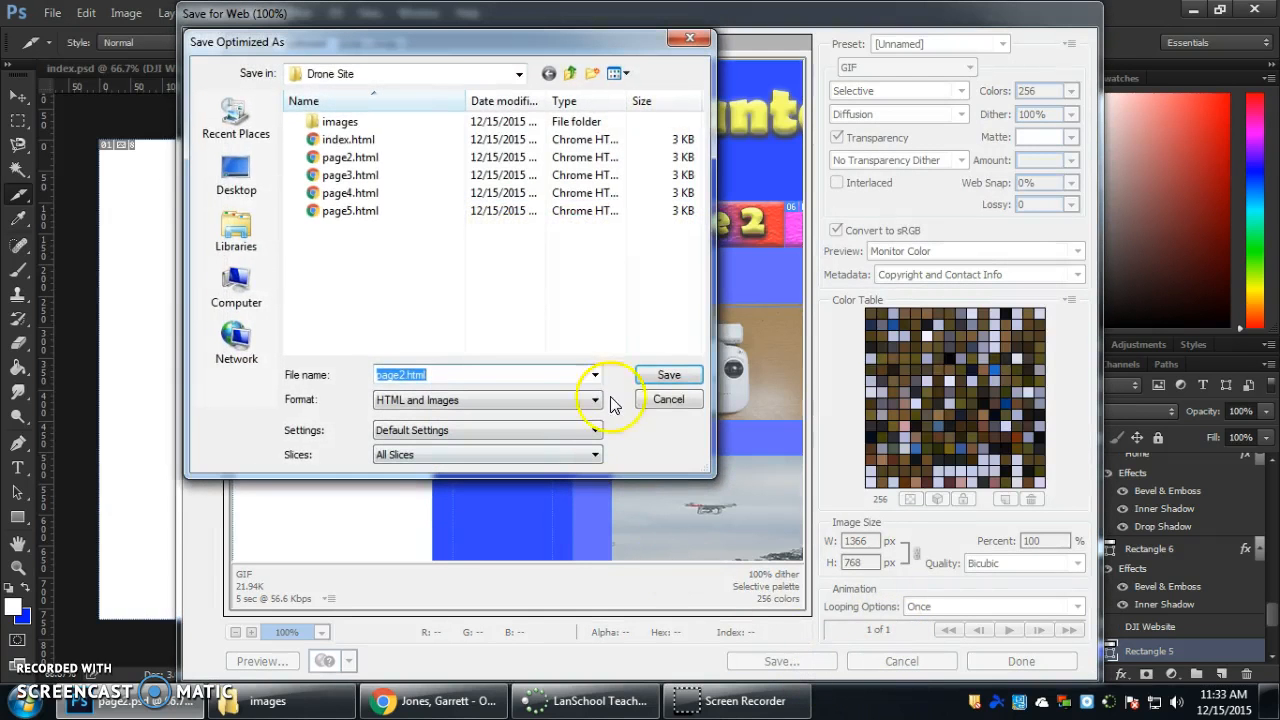
left_click(657, 376)
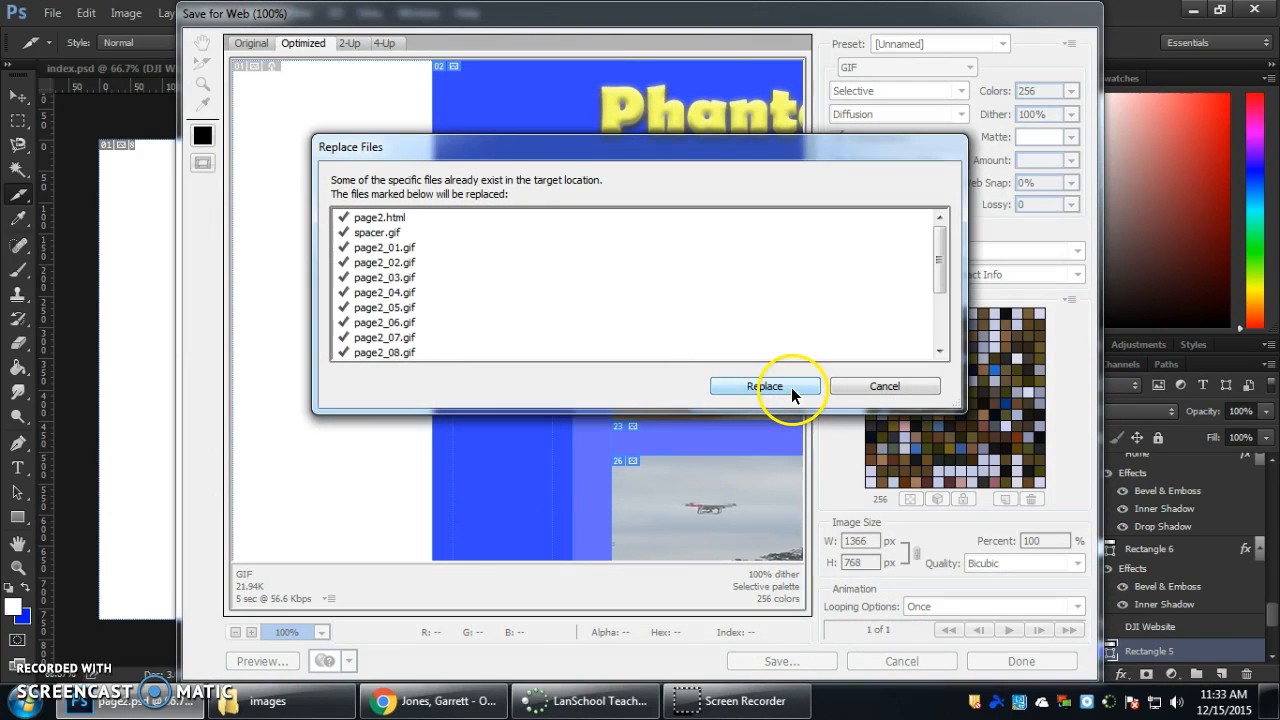
left_click(733, 385)
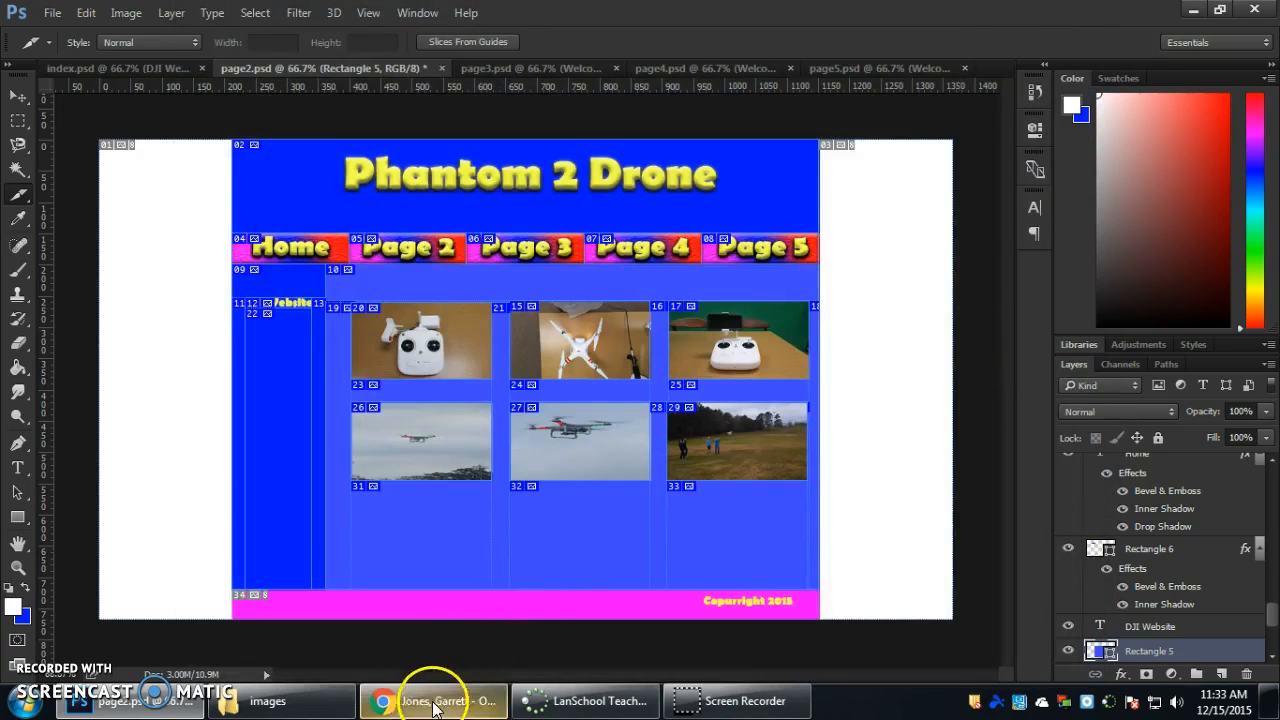
Open the exported page2.html from the Drone Site folder in Chrome.
left_click(425, 702)
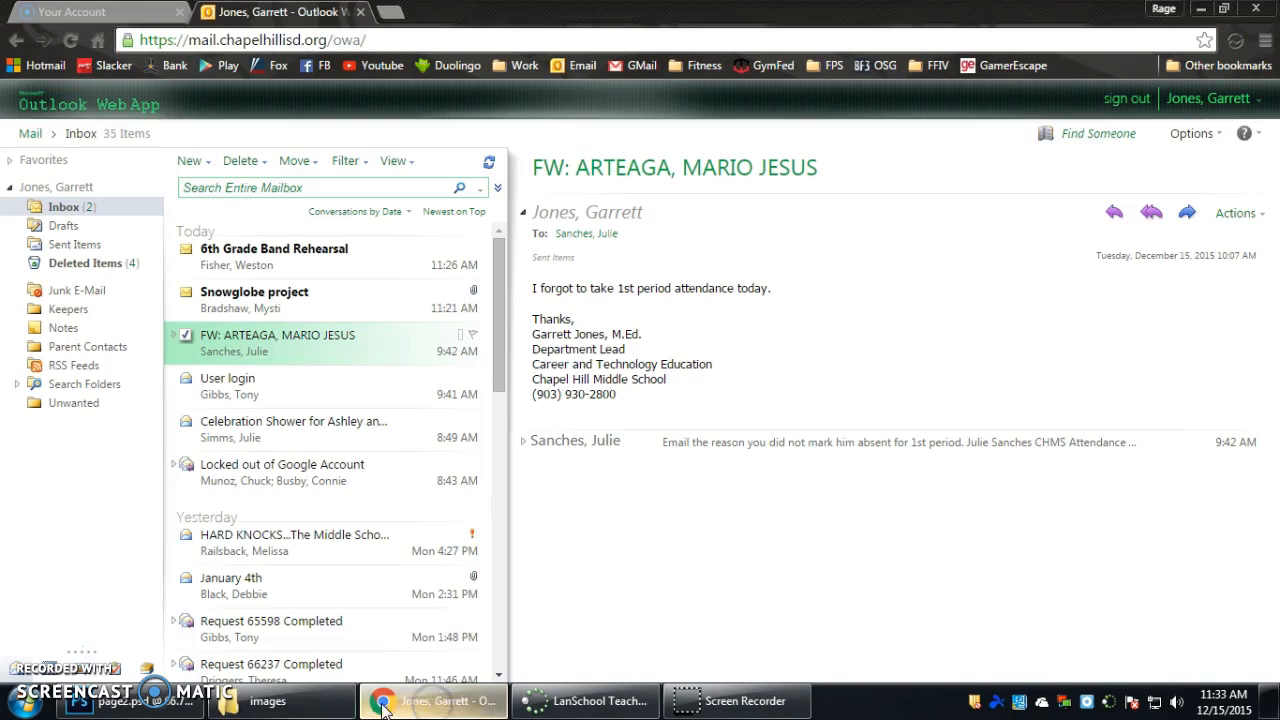
left_click(270, 702)
left_click(13, 35)
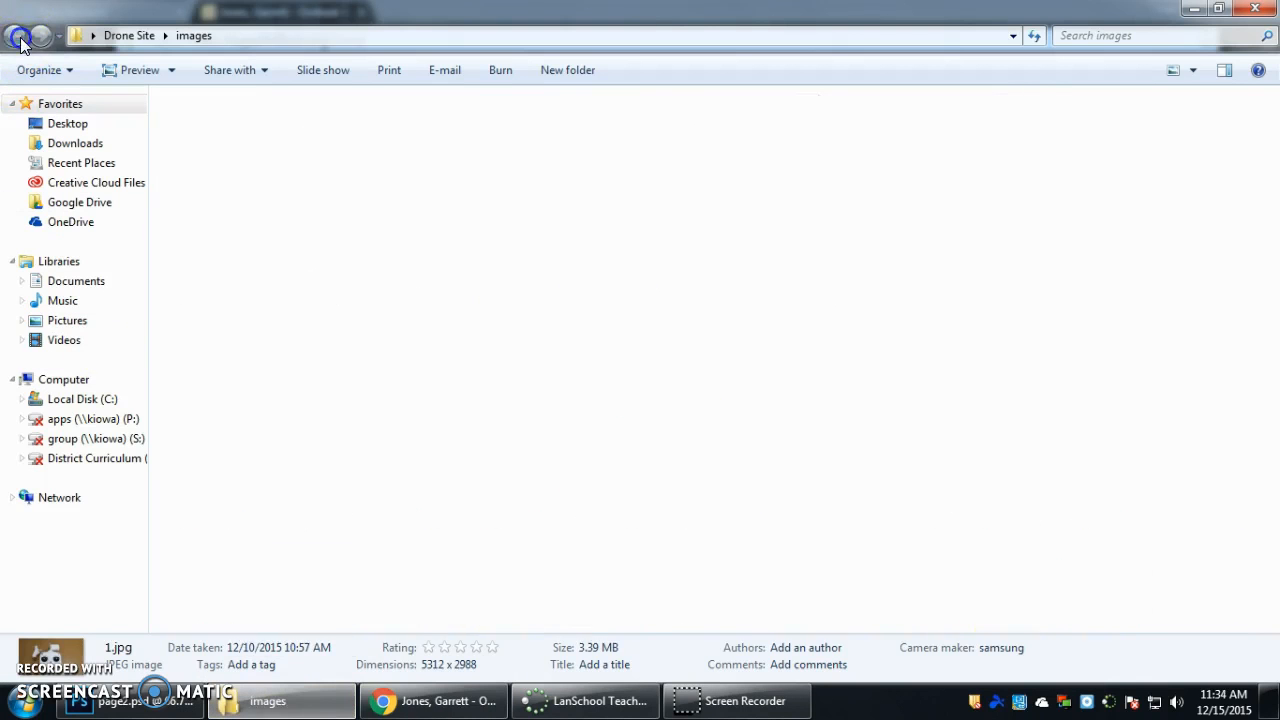
left_click(531, 148)
double_click(528, 143)
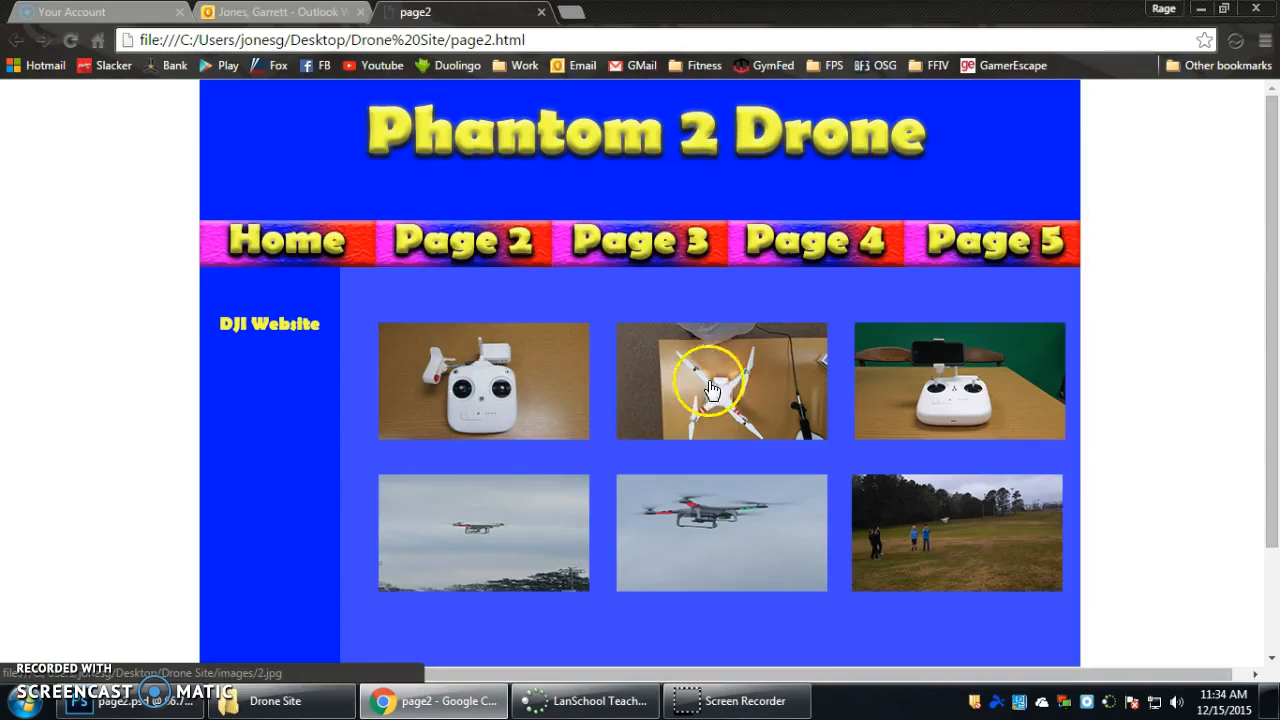
Test the links of the three upper-row gallery photos, returning to the page between the full-size images.
left_click(525, 383)
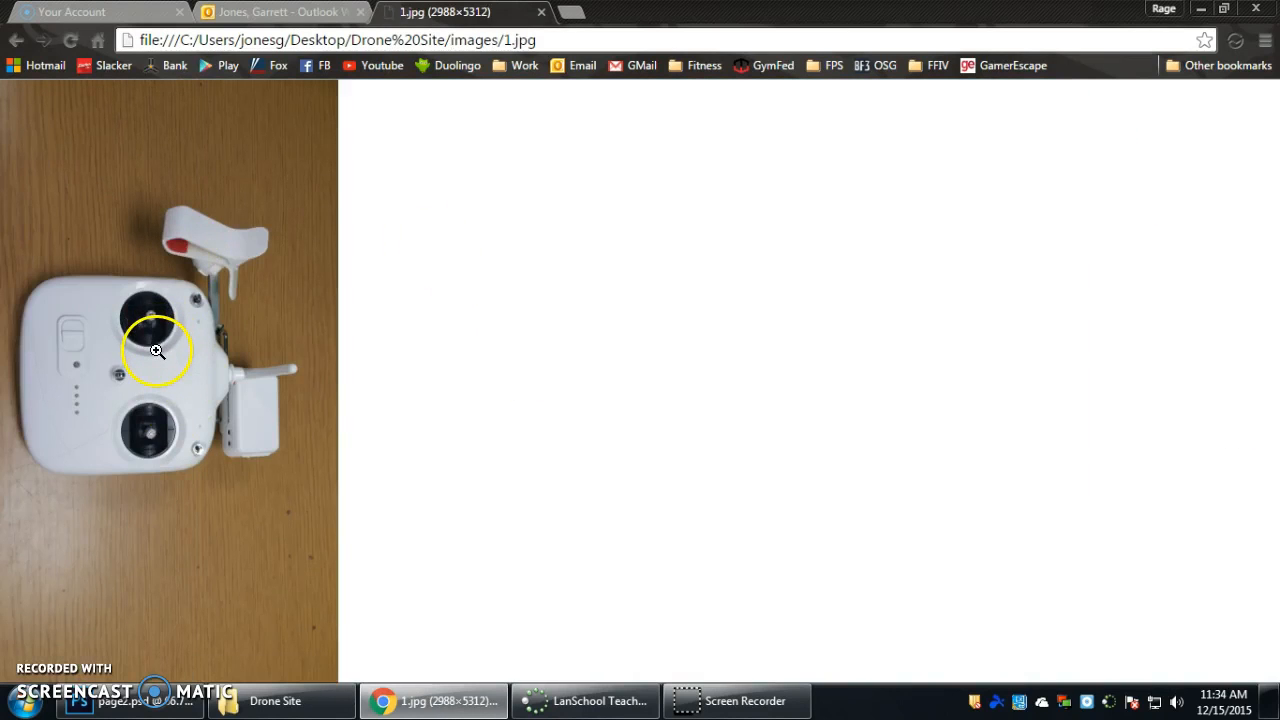
left_click(16, 40)
left_click(722, 420)
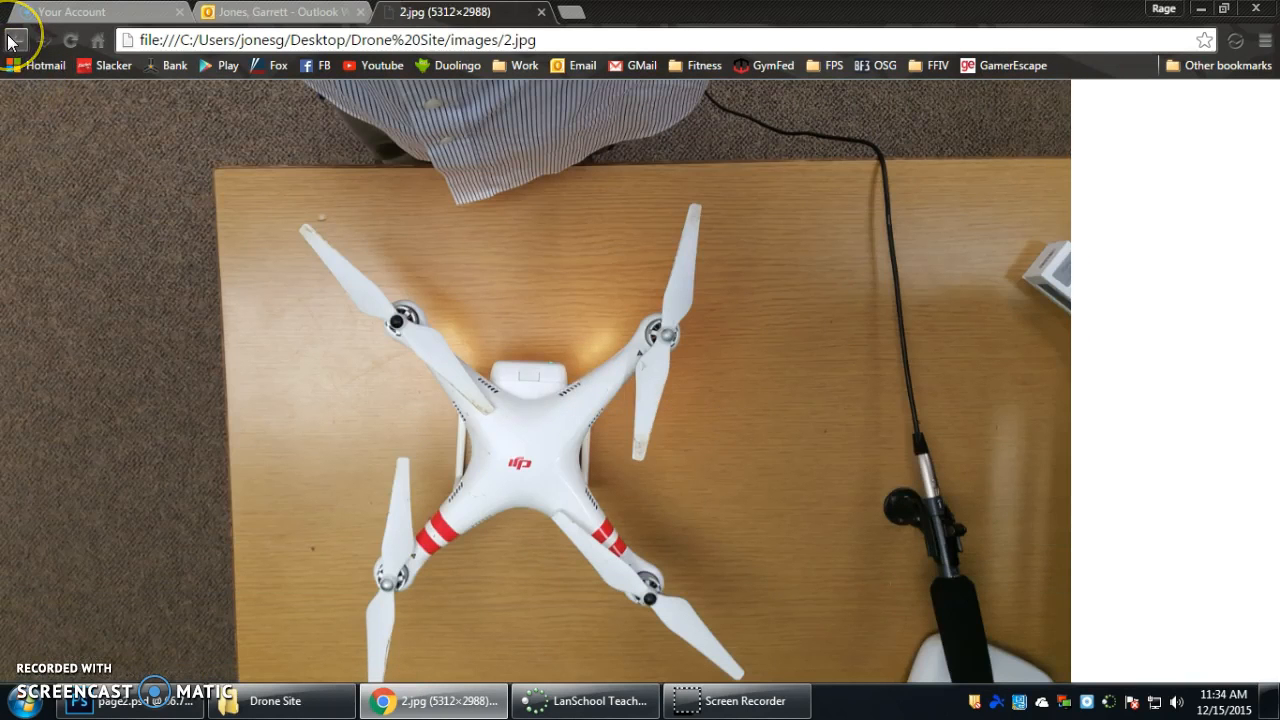
left_click(16, 40)
left_click(915, 368)
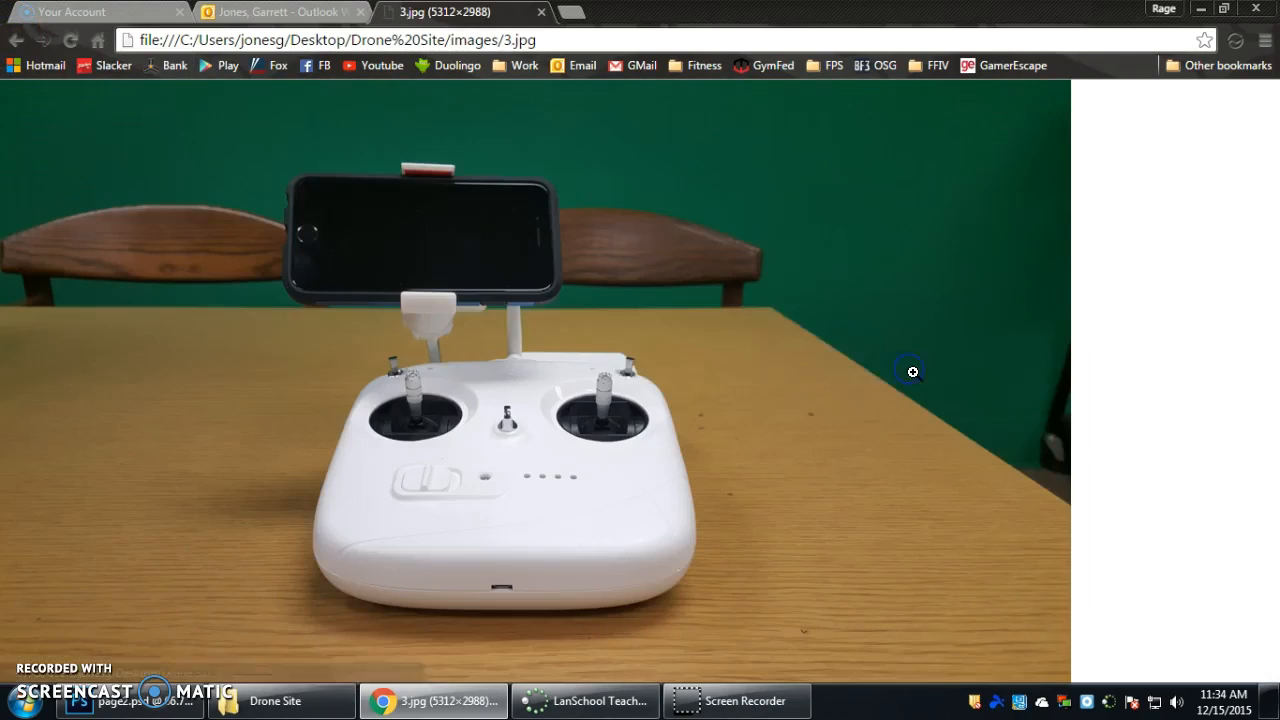
Return to the gallery page and test the link of the lower-row photo of the distant drone, then go back to the page.
left_click(16, 40)
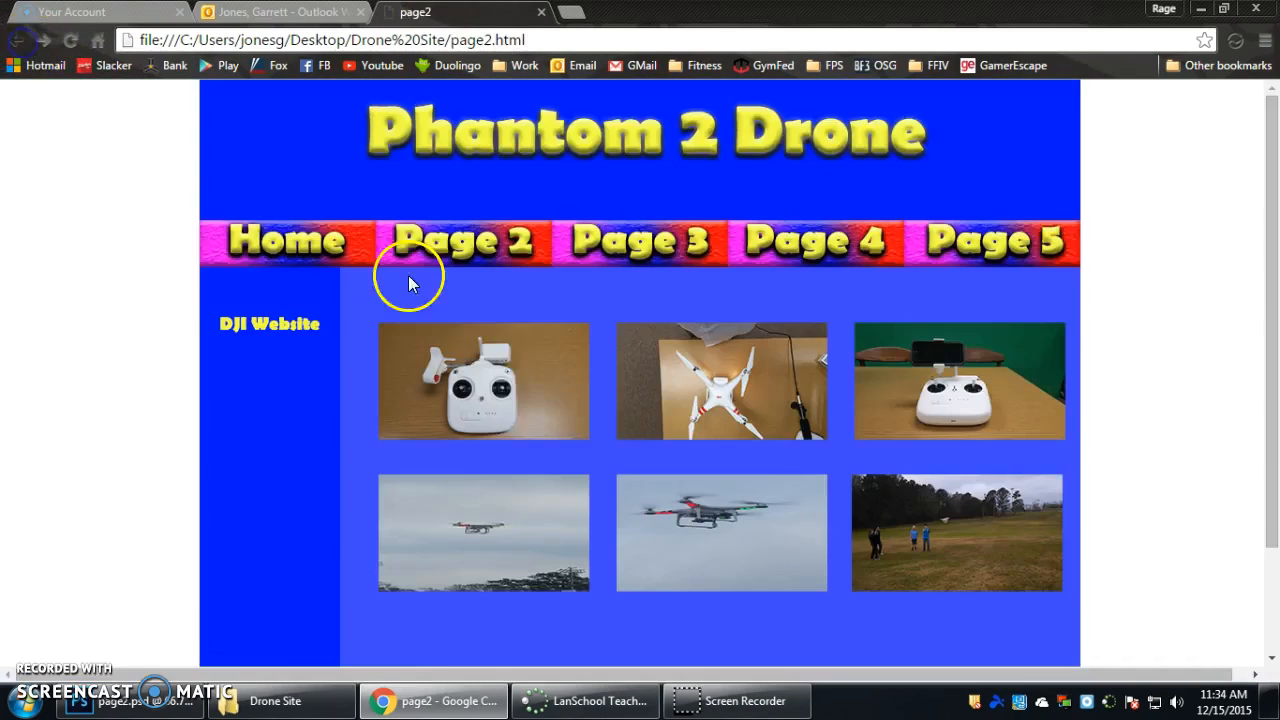
left_click(531, 500)
left_click(16, 40)
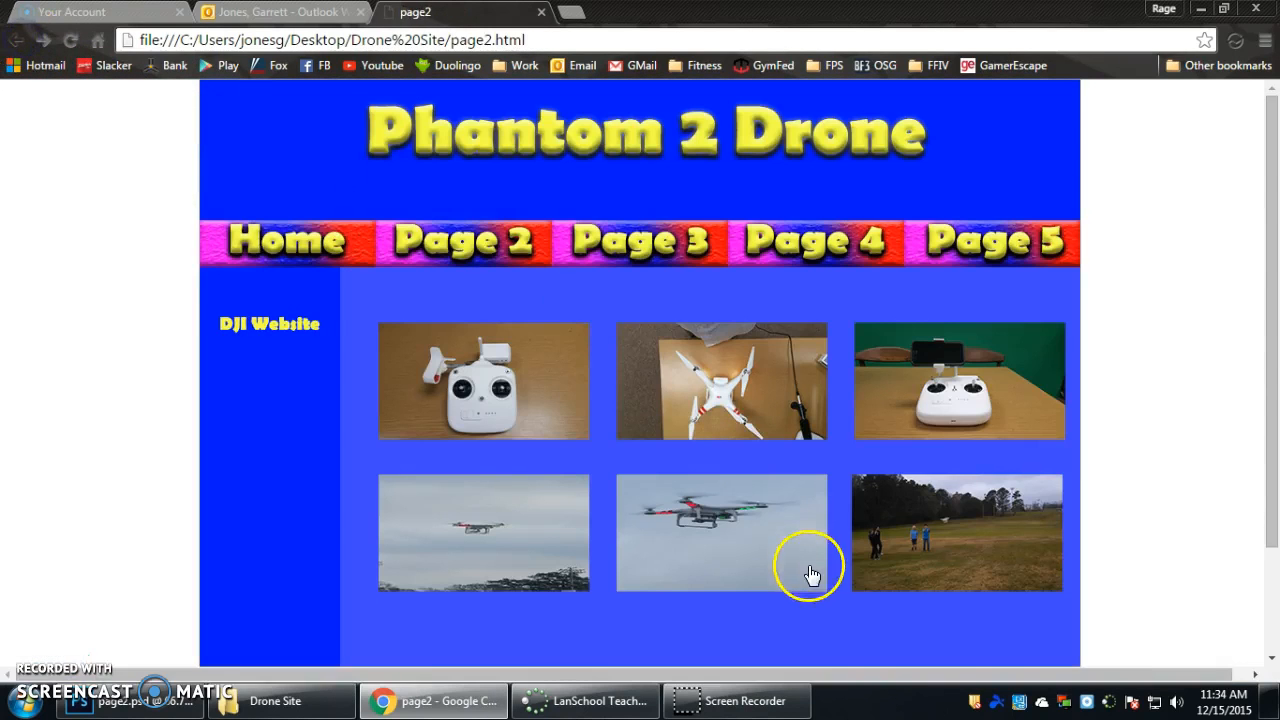
Switch to Photoshop and delete the "Welcome to my page 3" text from page3.psd.
left_click(172, 712)
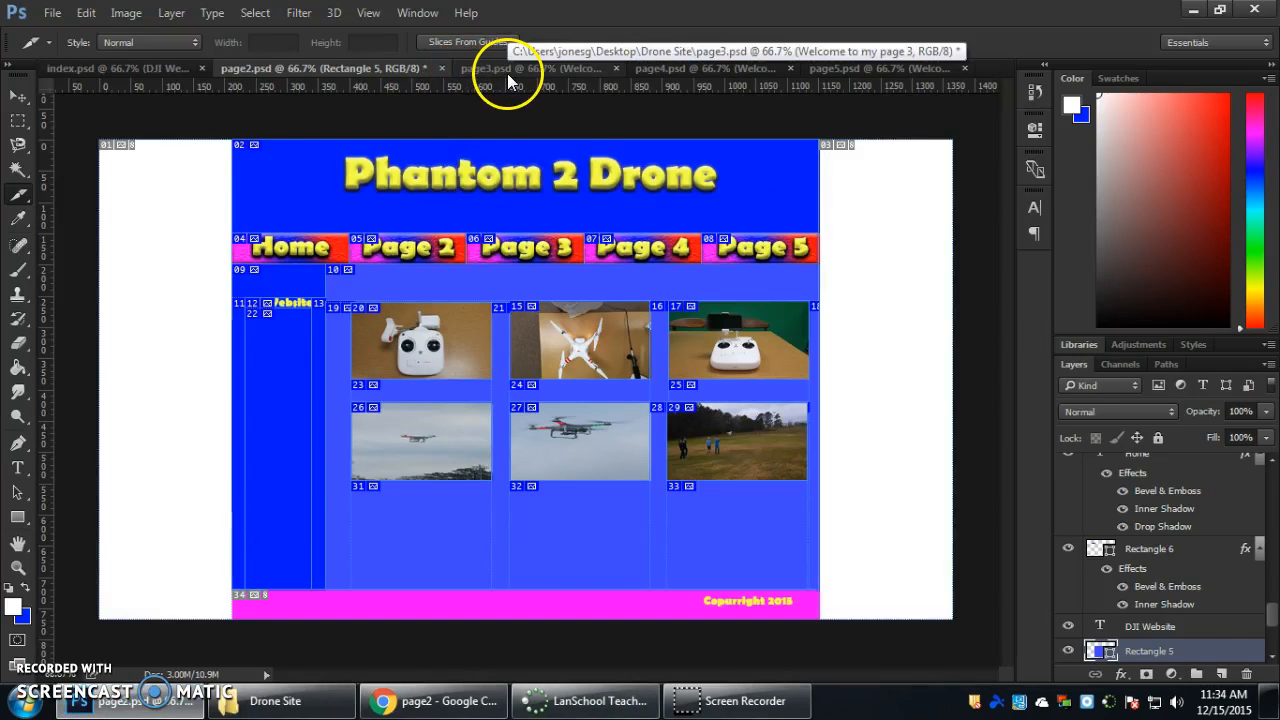
left_click(525, 67)
left_click(18, 96)
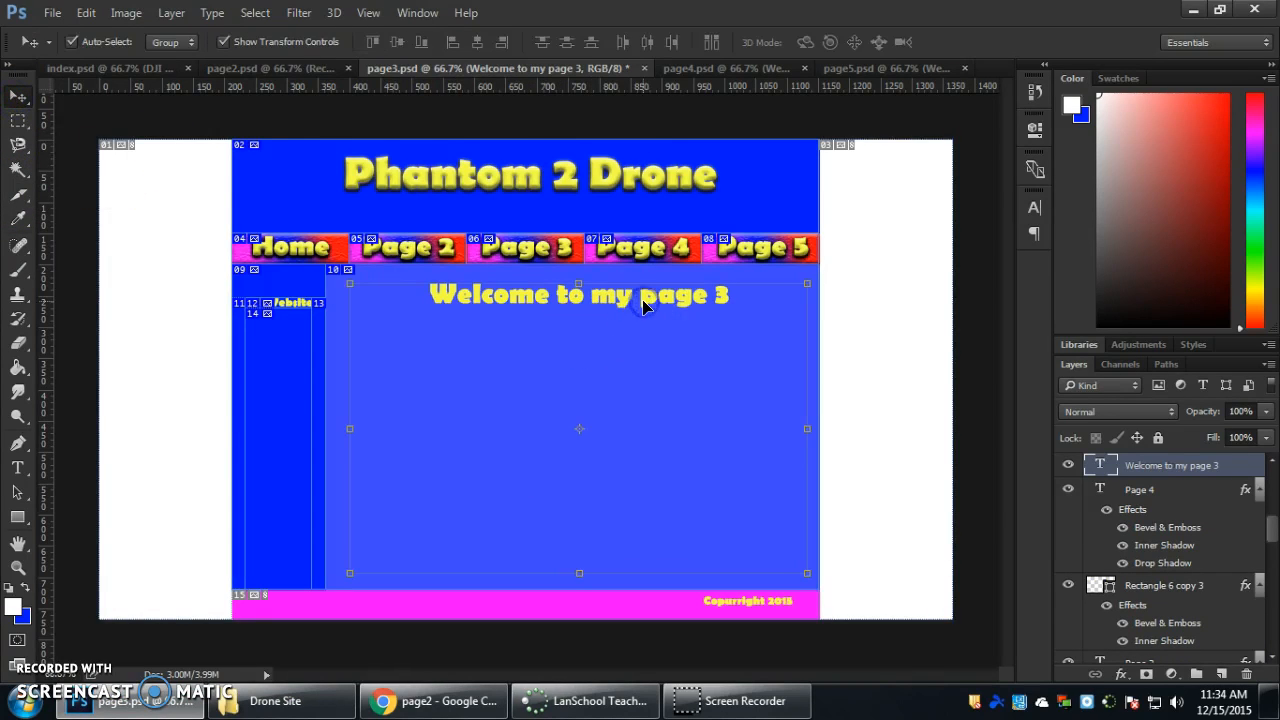
key("Delete")
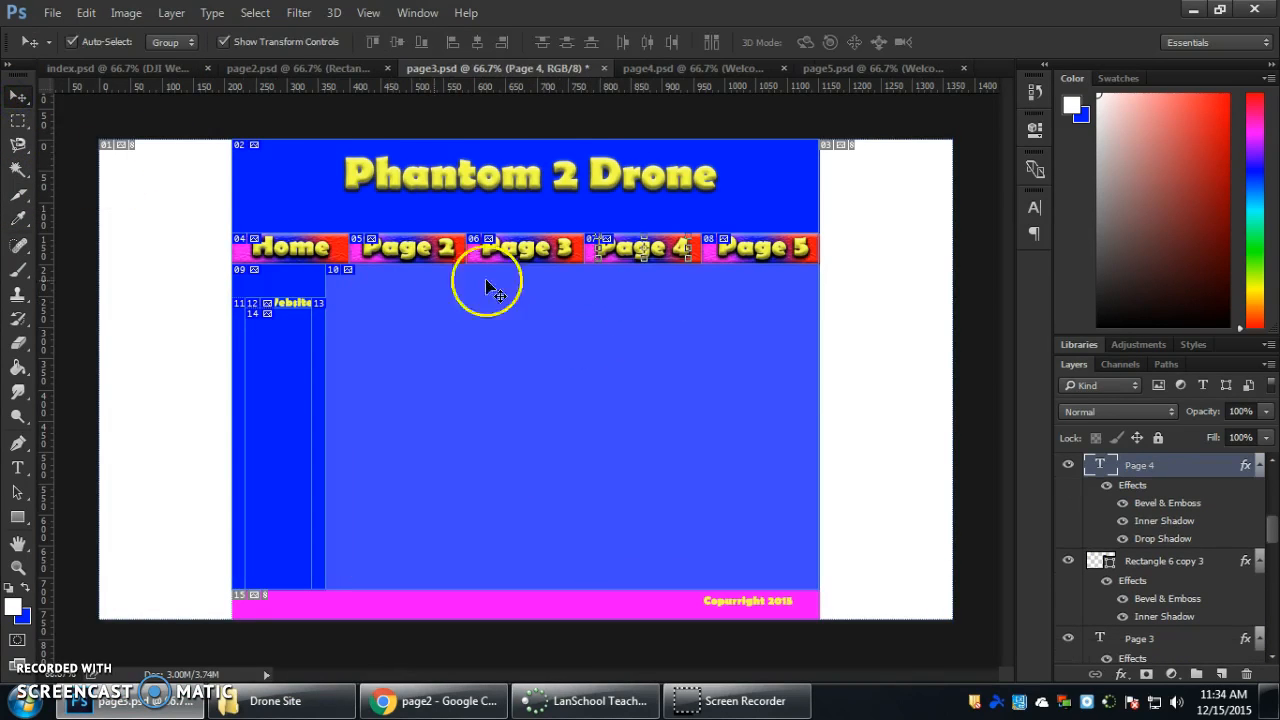
Draw a slice of about 706 by 461 px over the empty content area of page 3 with the Slice Tool.
left_click(22, 198)
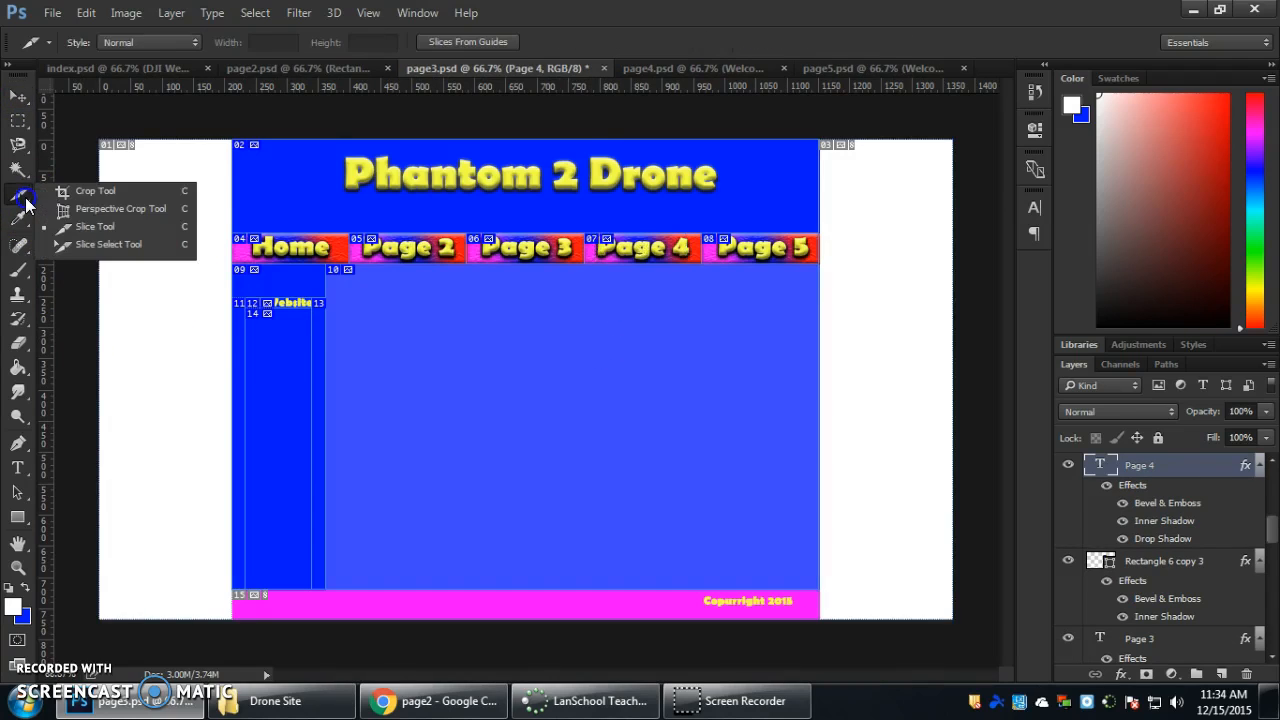
left_click(65, 229)
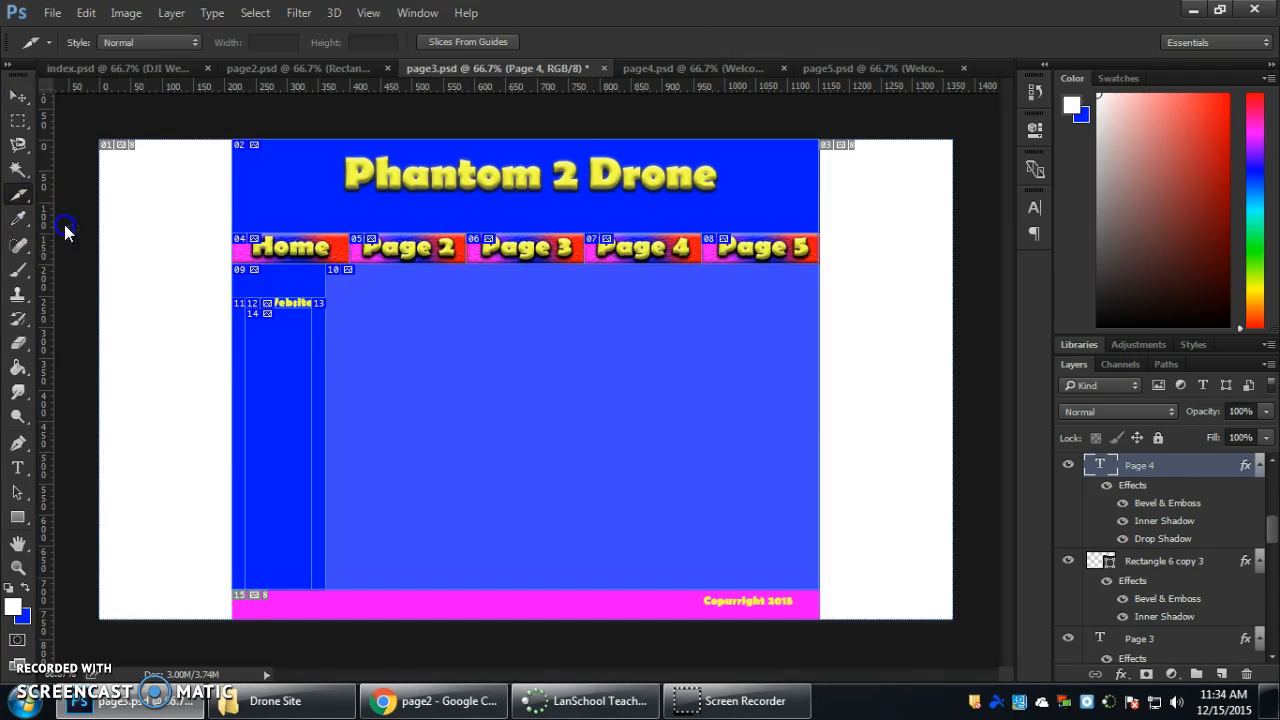
left_click_drag(350, 281, 793, 562)
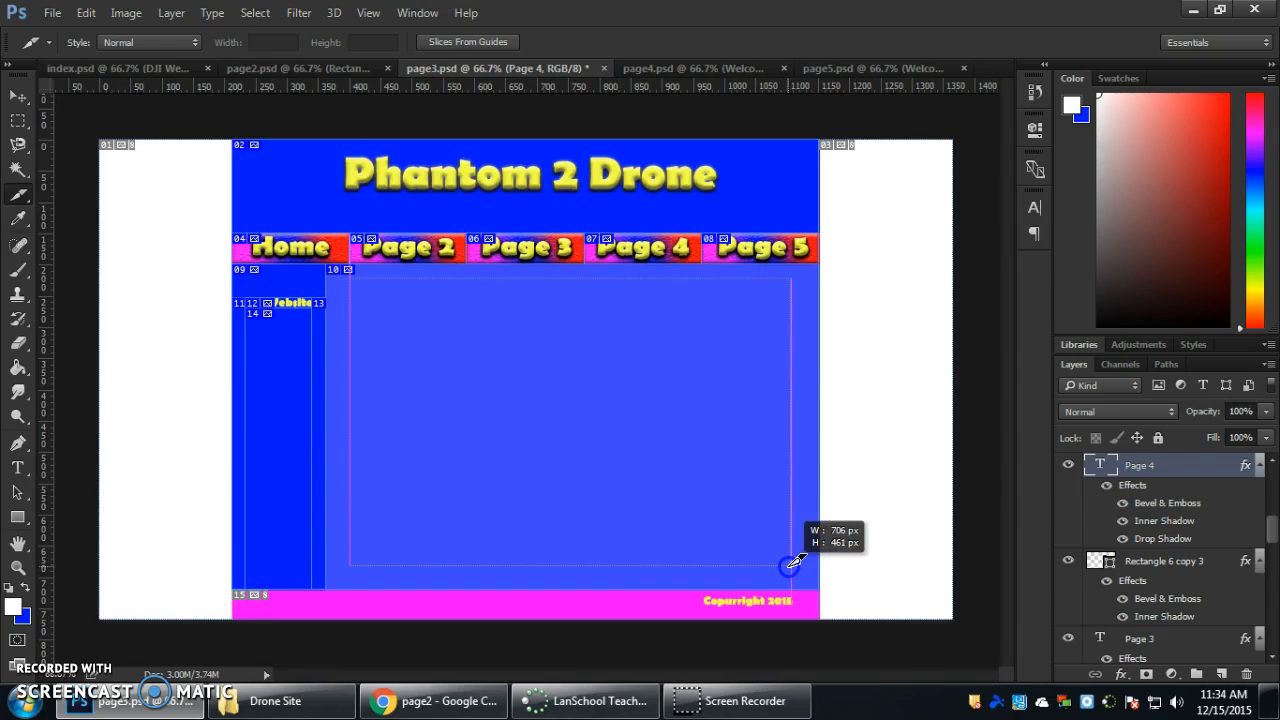
left_click_drag(793, 562, 794, 563)
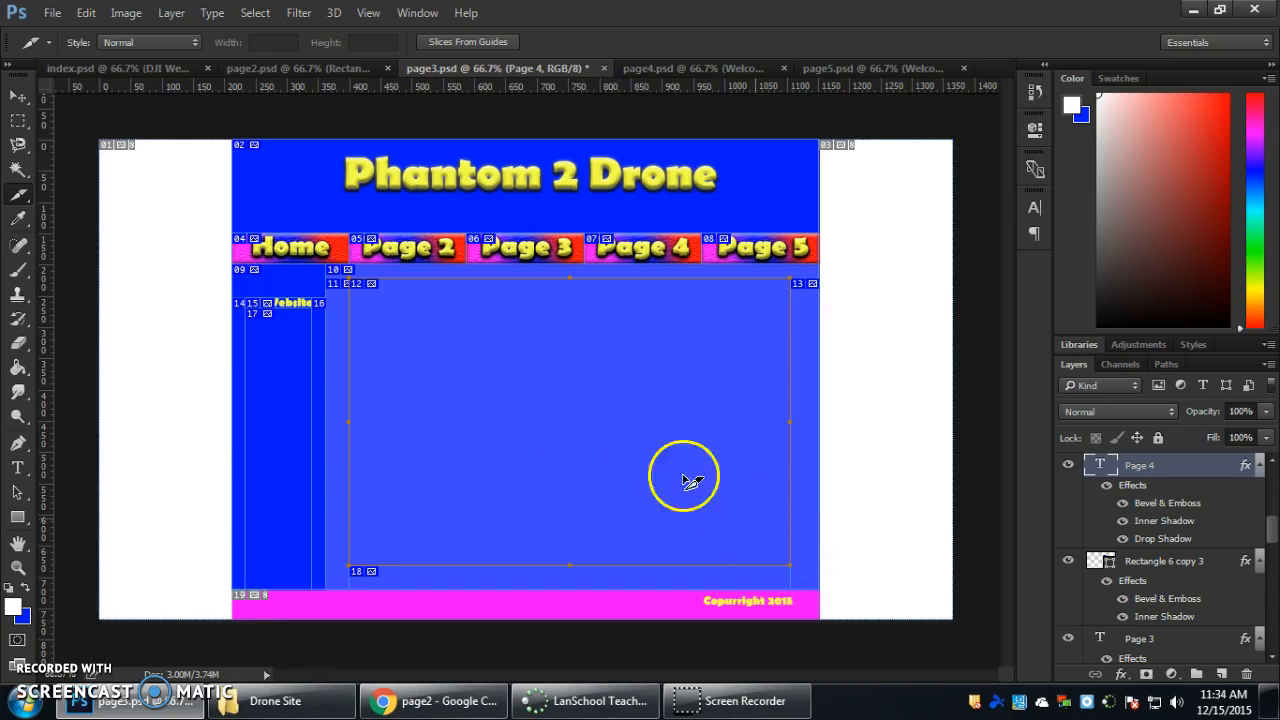
Name the content-area slice page3_video and set its size to 700 px wide by 450 px high.
right_click(445, 337)
left_click(496, 369)
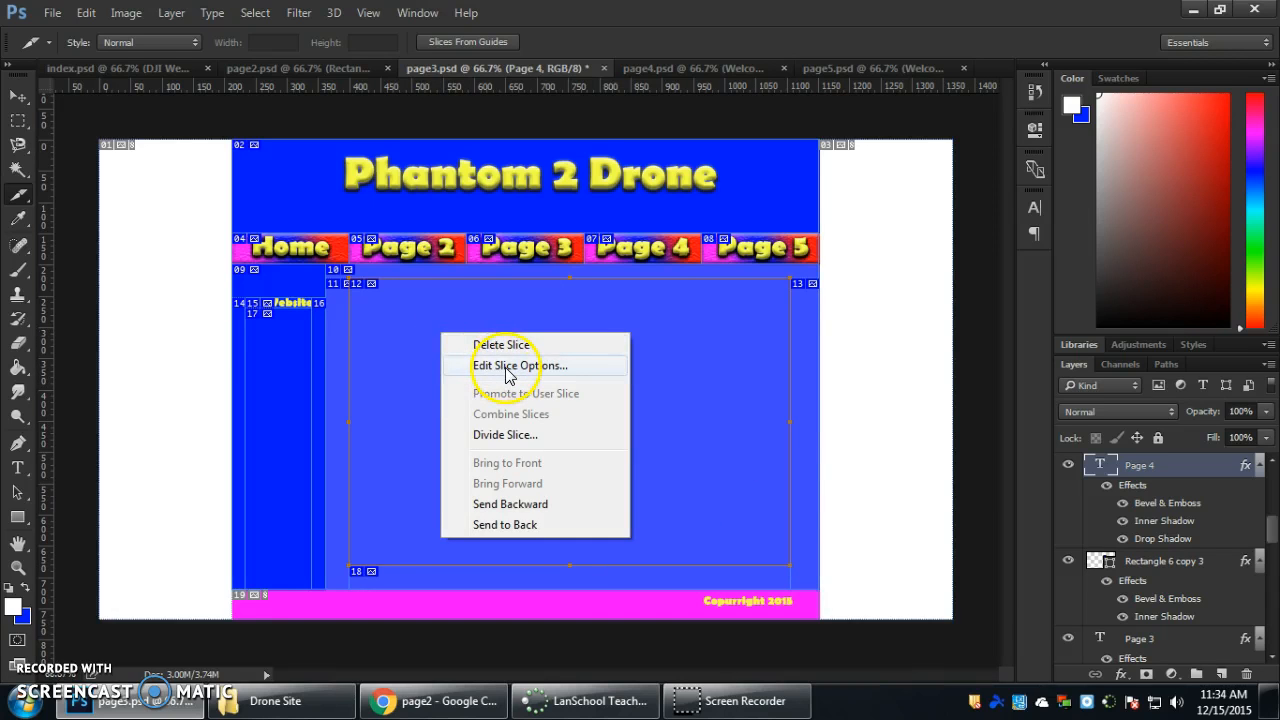
left_click(791, 353)
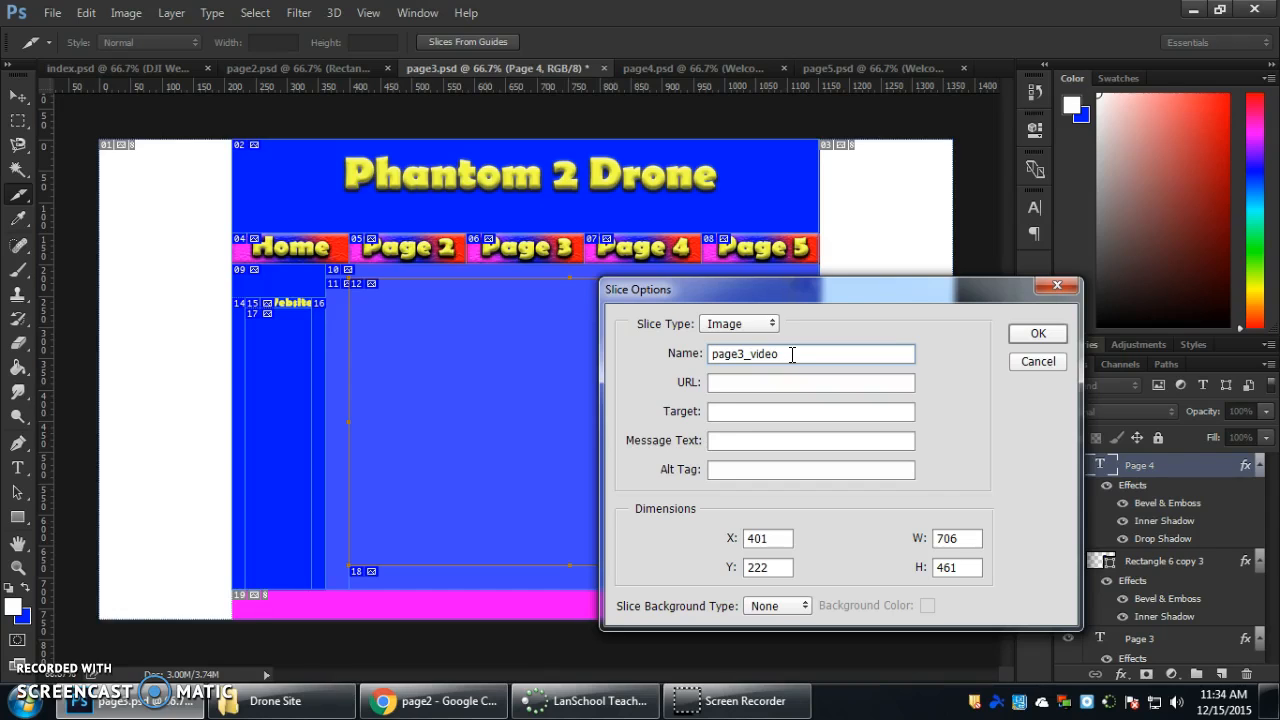
left_click(798, 385)
left_click(779, 382)
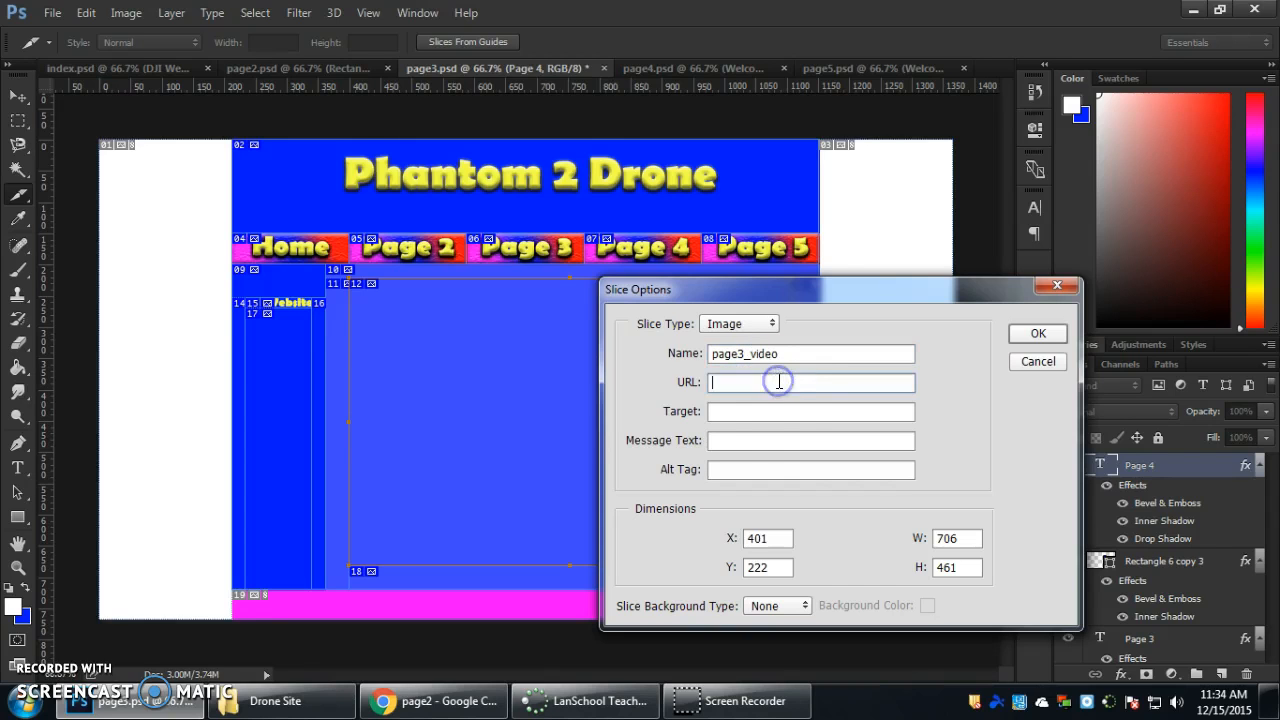
left_click_drag(967, 543, 930, 542)
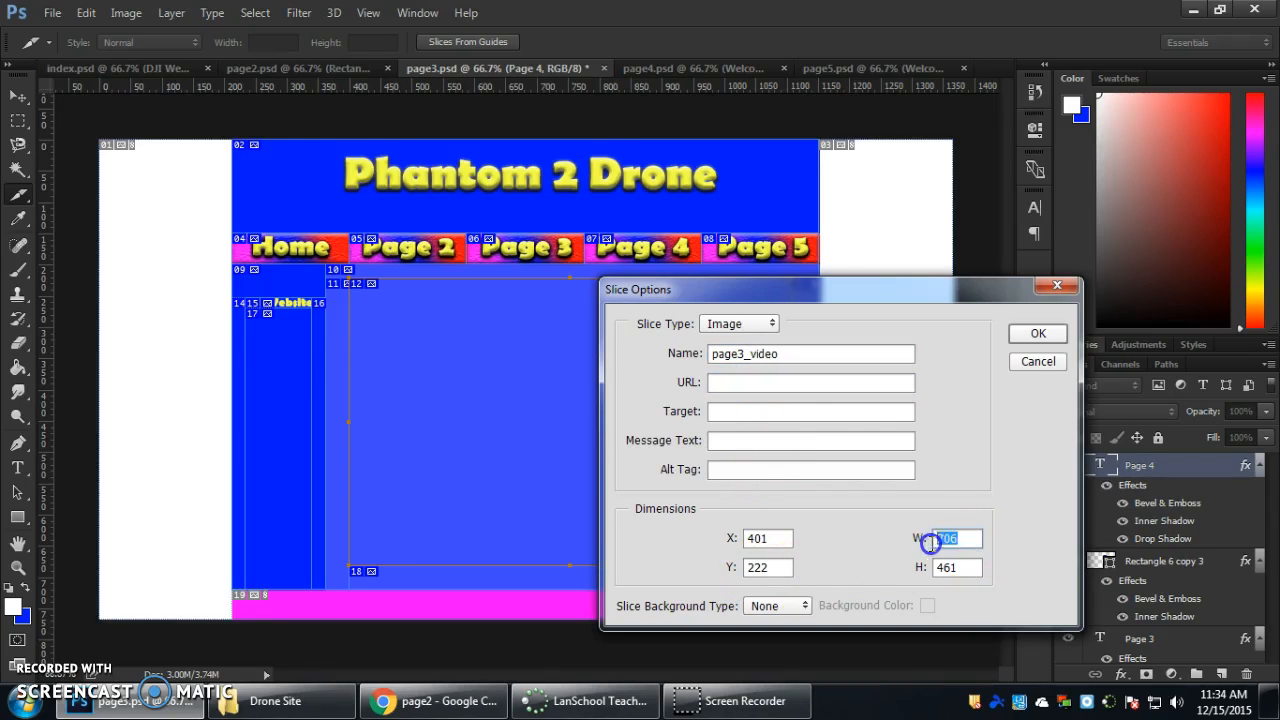
type("700")
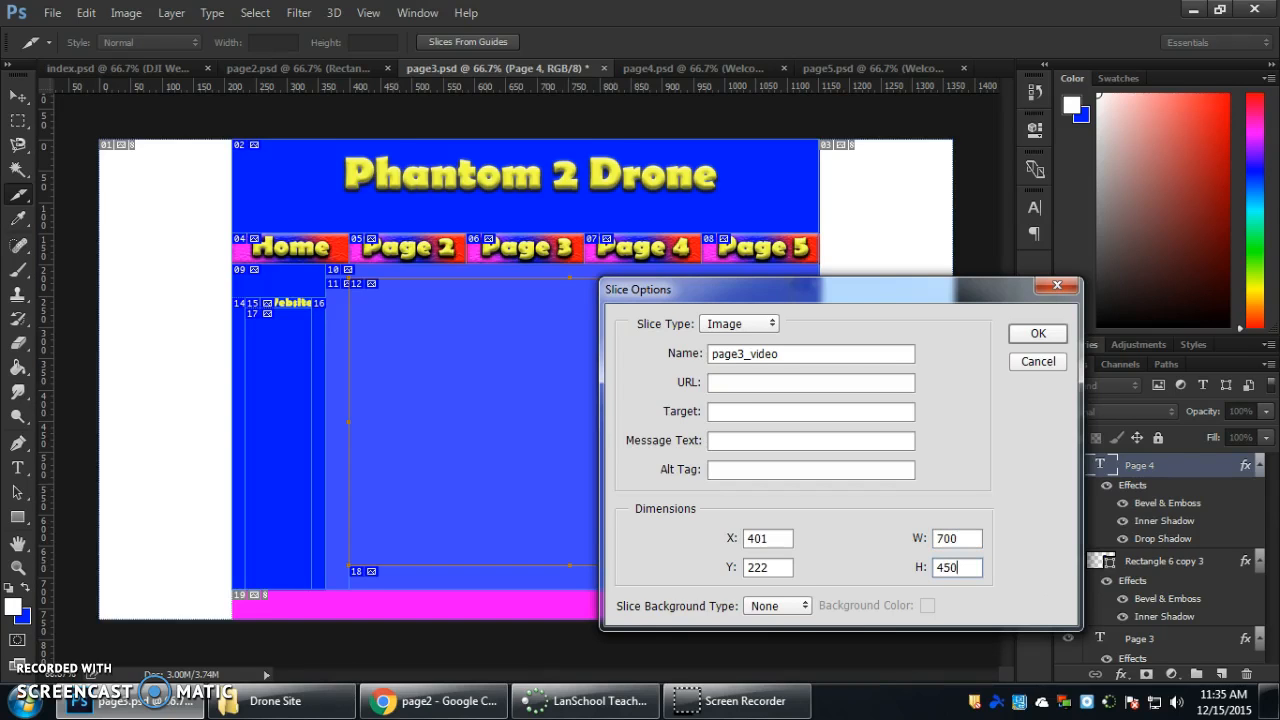
key("Return")
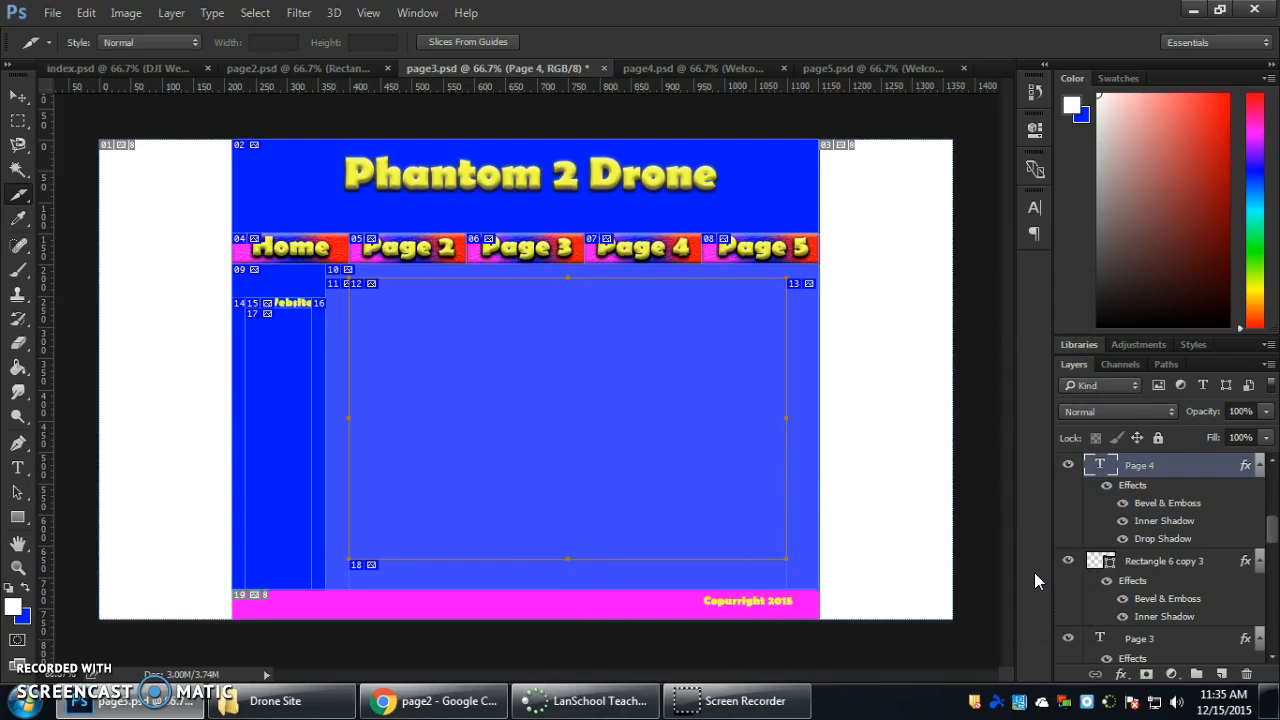
In a new Chrome tab, open the Dawg Tv YouTube video DRONE COMMERCIAL DA BOMB CLASS (4TH) and pause it.
left_click(435, 701)
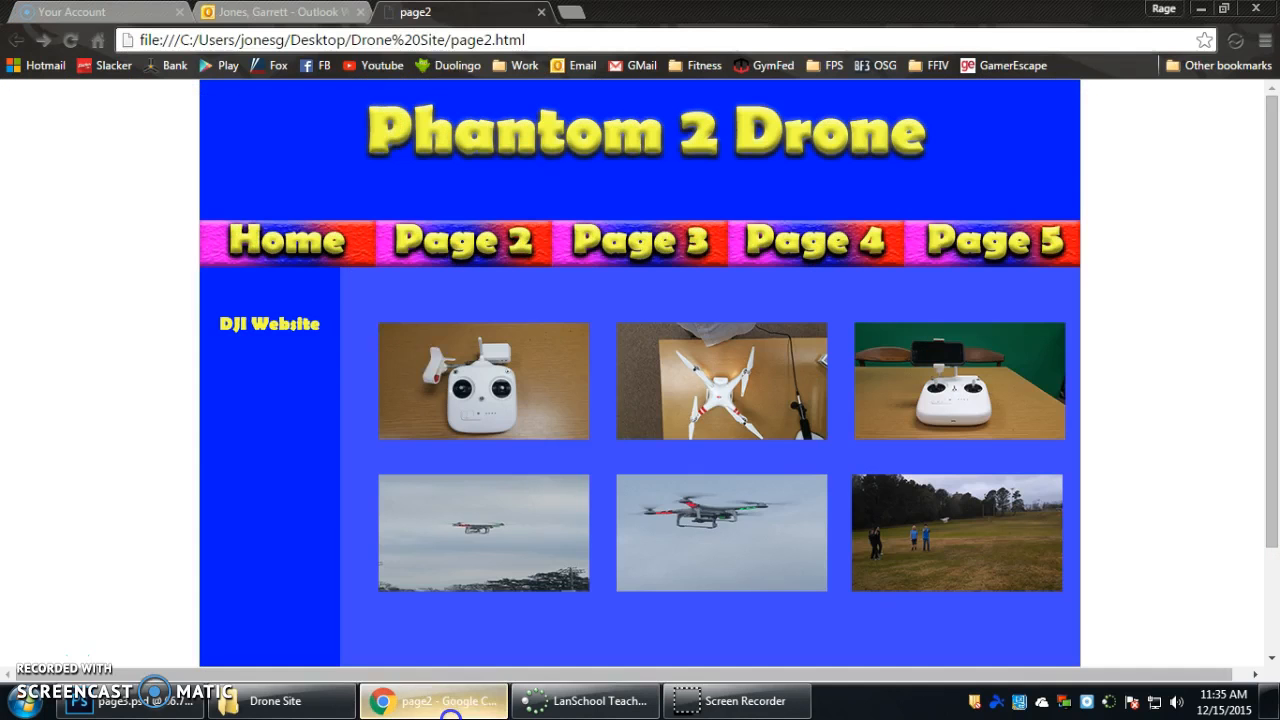
left_click(578, 12)
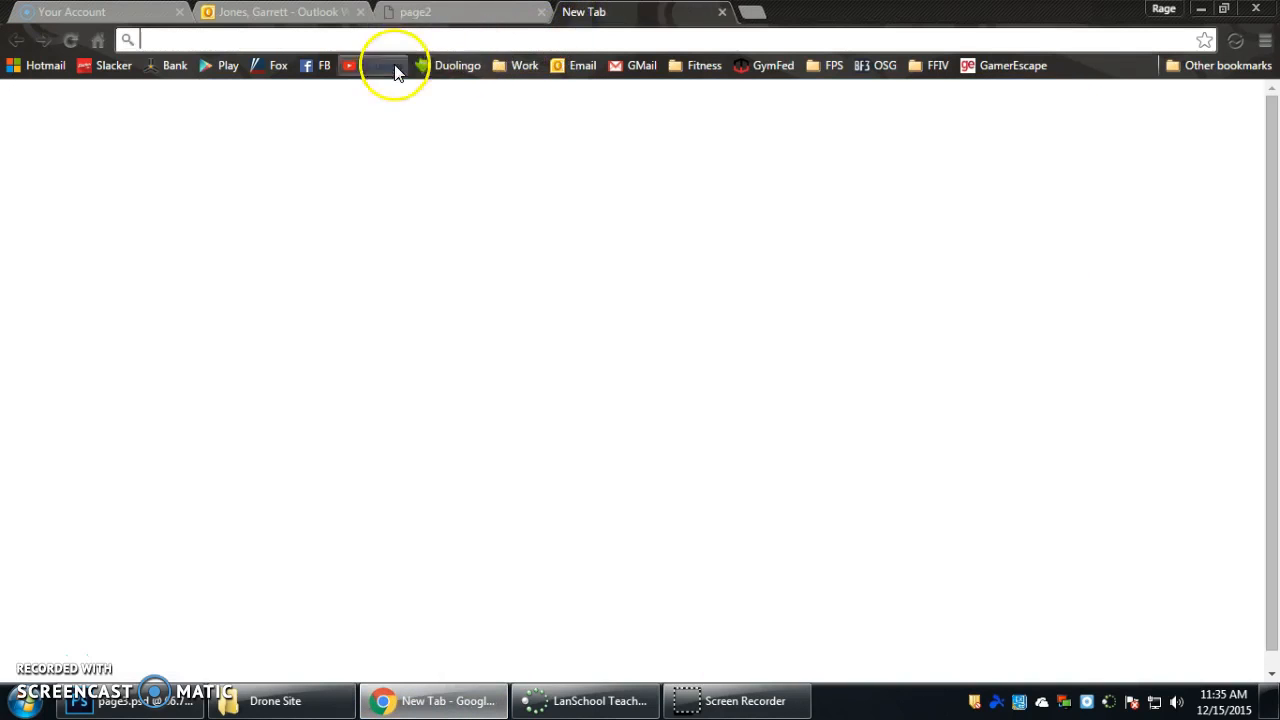
left_click(392, 68)
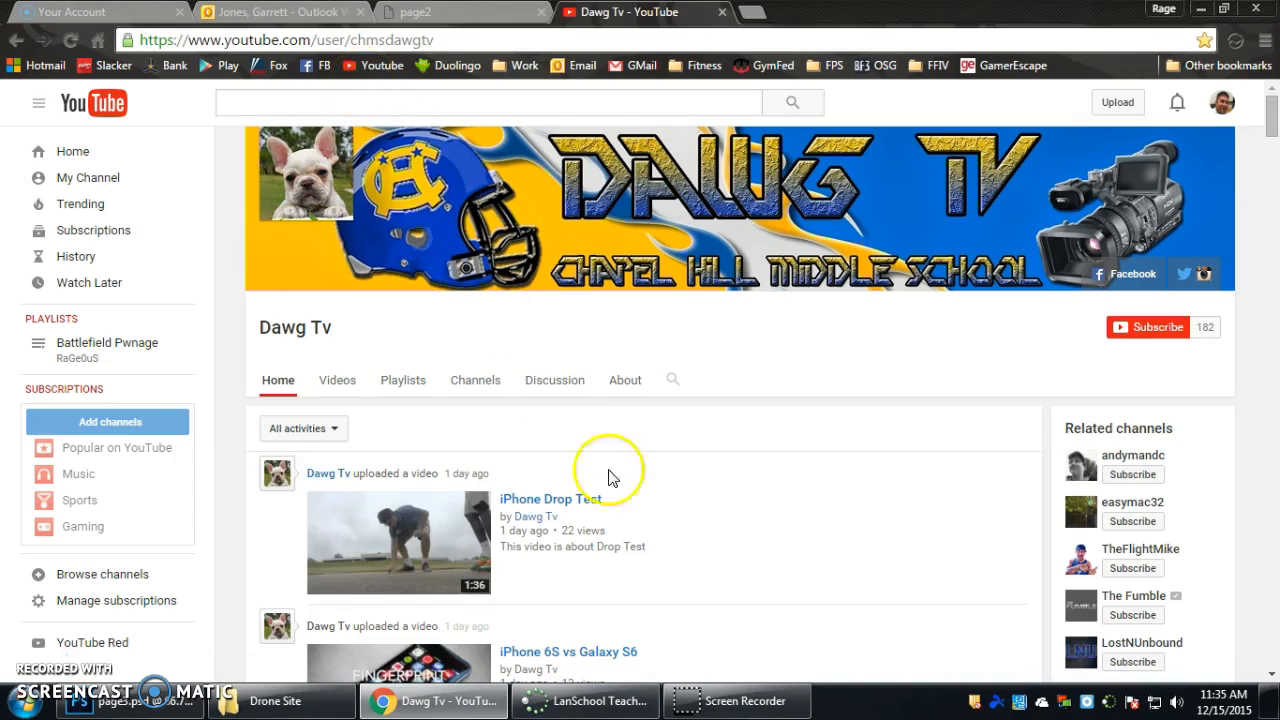
scroll(694, 471, "down", 5)
scroll(694, 471, "down", 8)
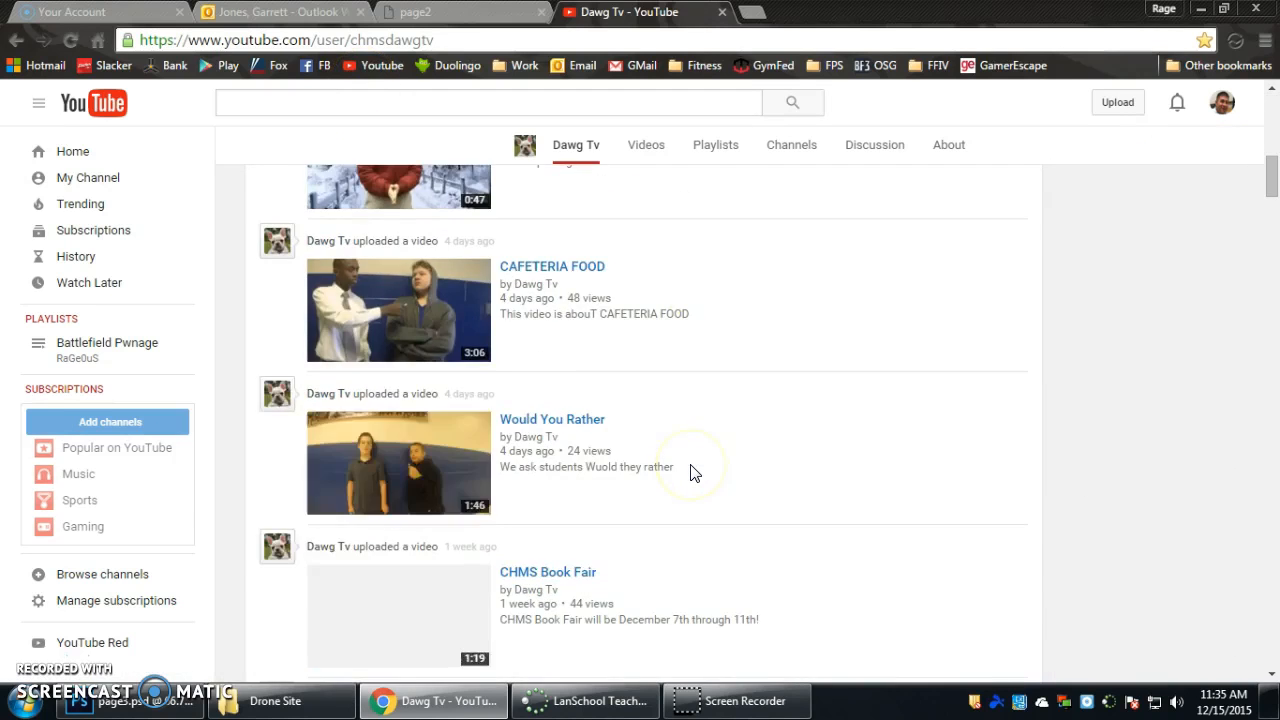
scroll(693, 471, "down", 3)
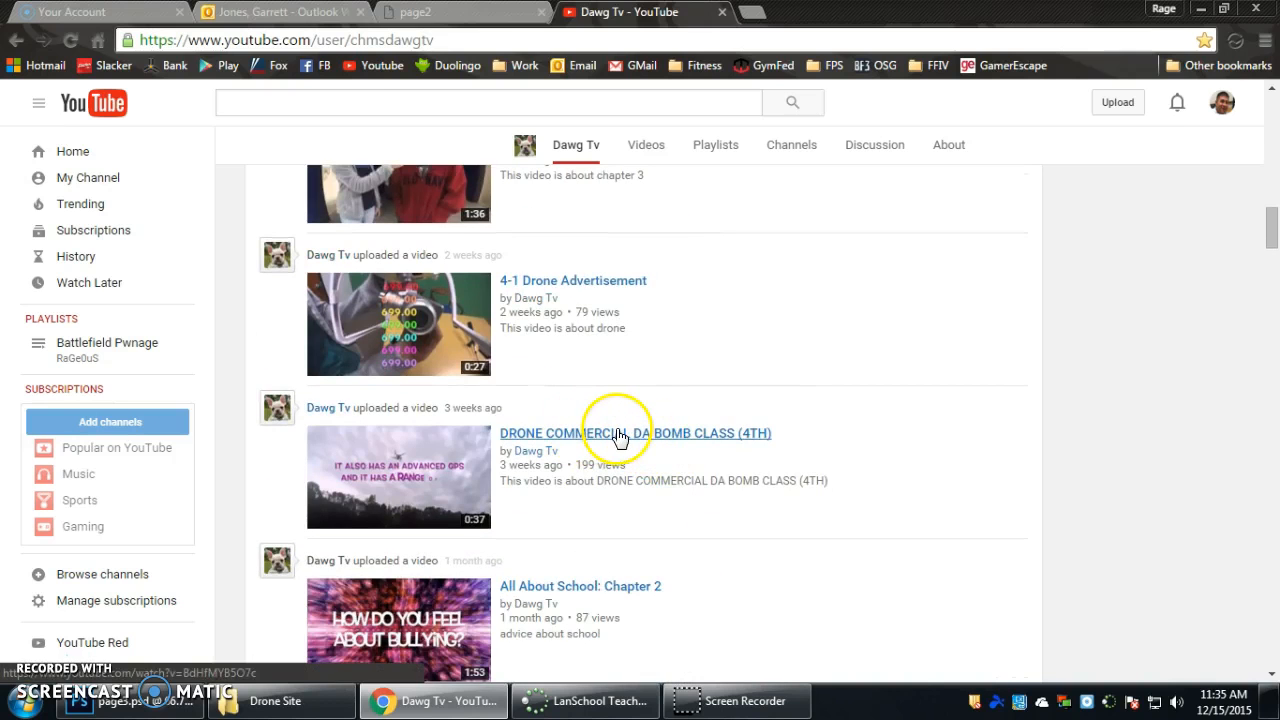
left_click(612, 434)
left_click(62, 572)
Copy the drone commercial video's embed code from its sharing options.
scroll(10, 562, "down", 3)
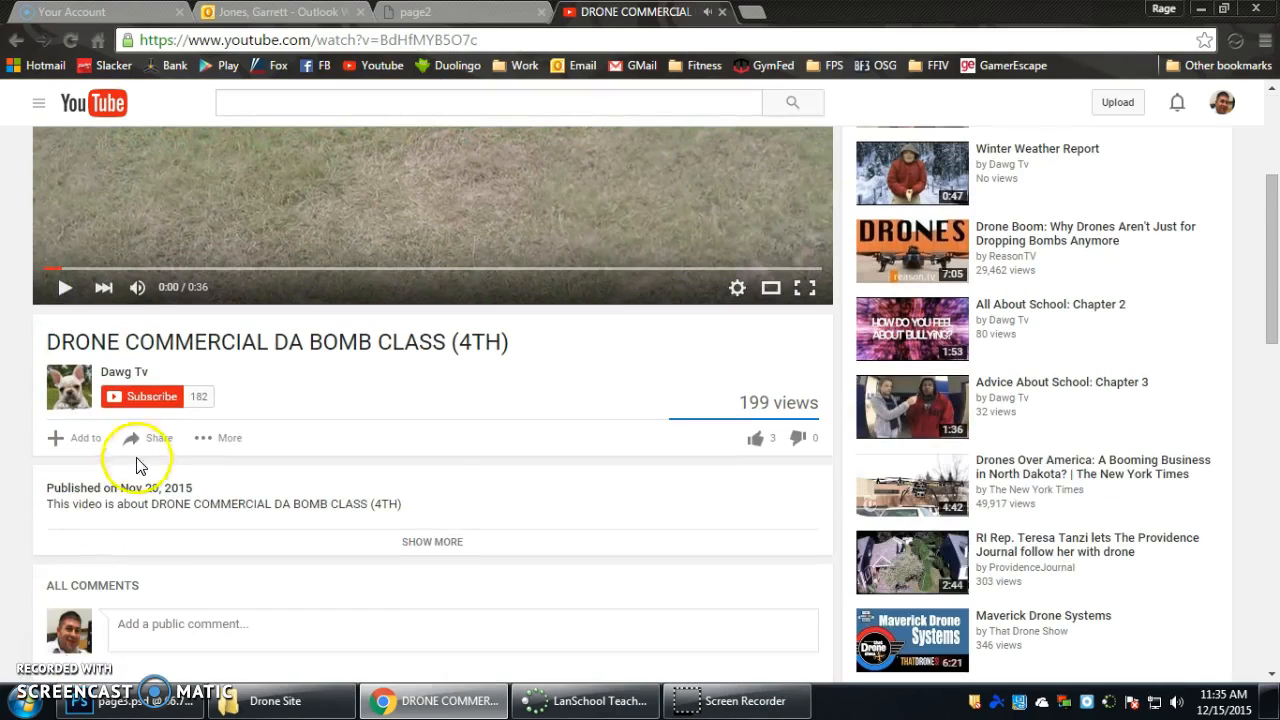
left_click(149, 440)
scroll(143, 440, "down", 1)
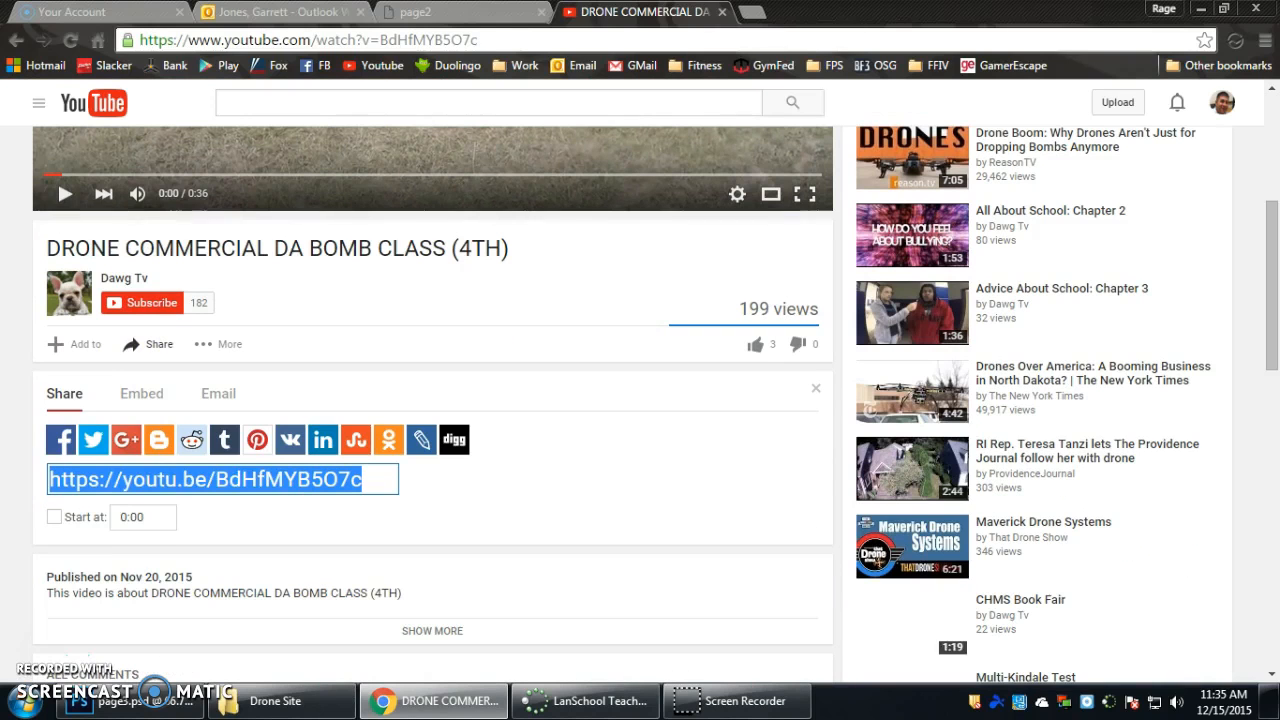
left_click(143, 403)
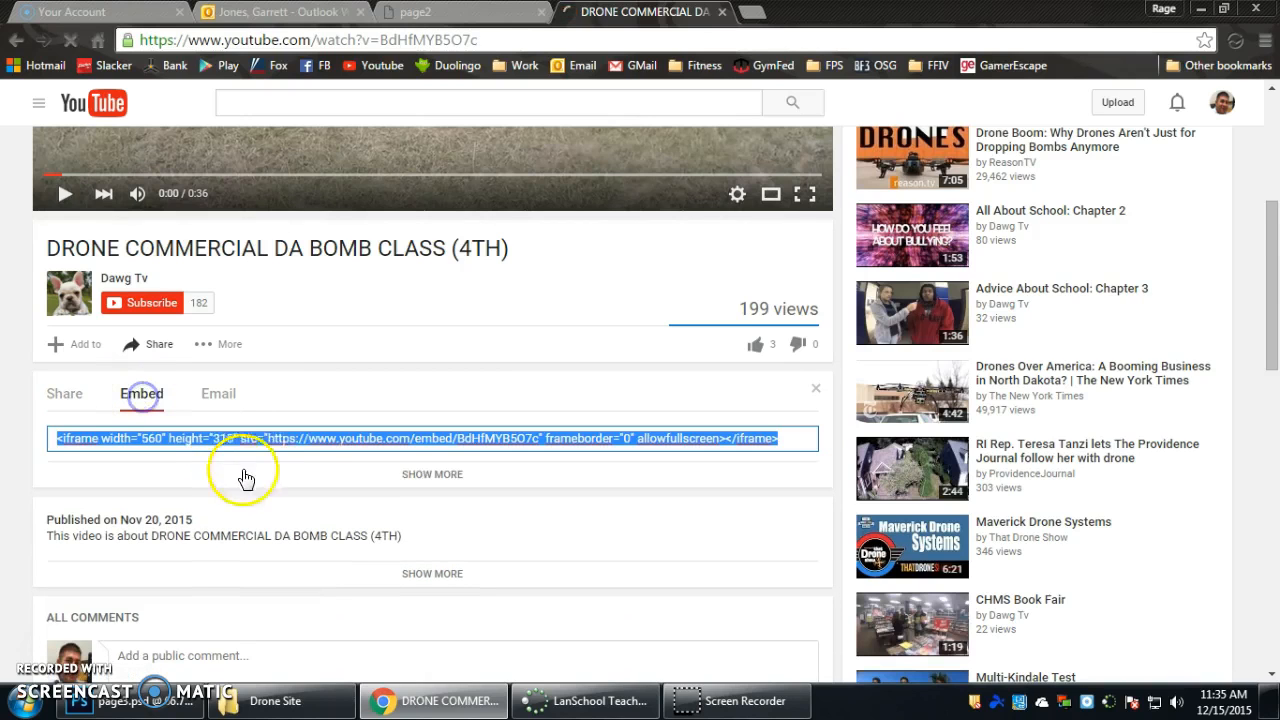
right_click(175, 432)
left_click(234, 212)
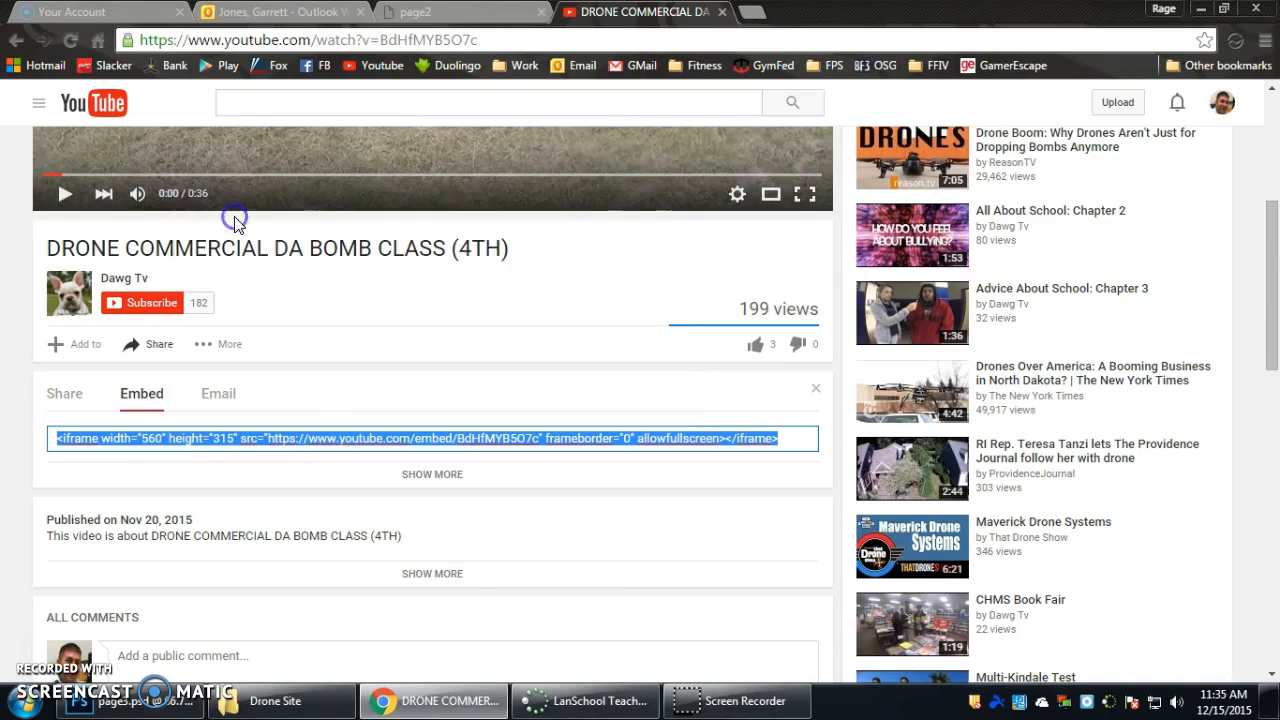
left_click(224, 706)
left_click(520, 449)
left_click(724, 137)
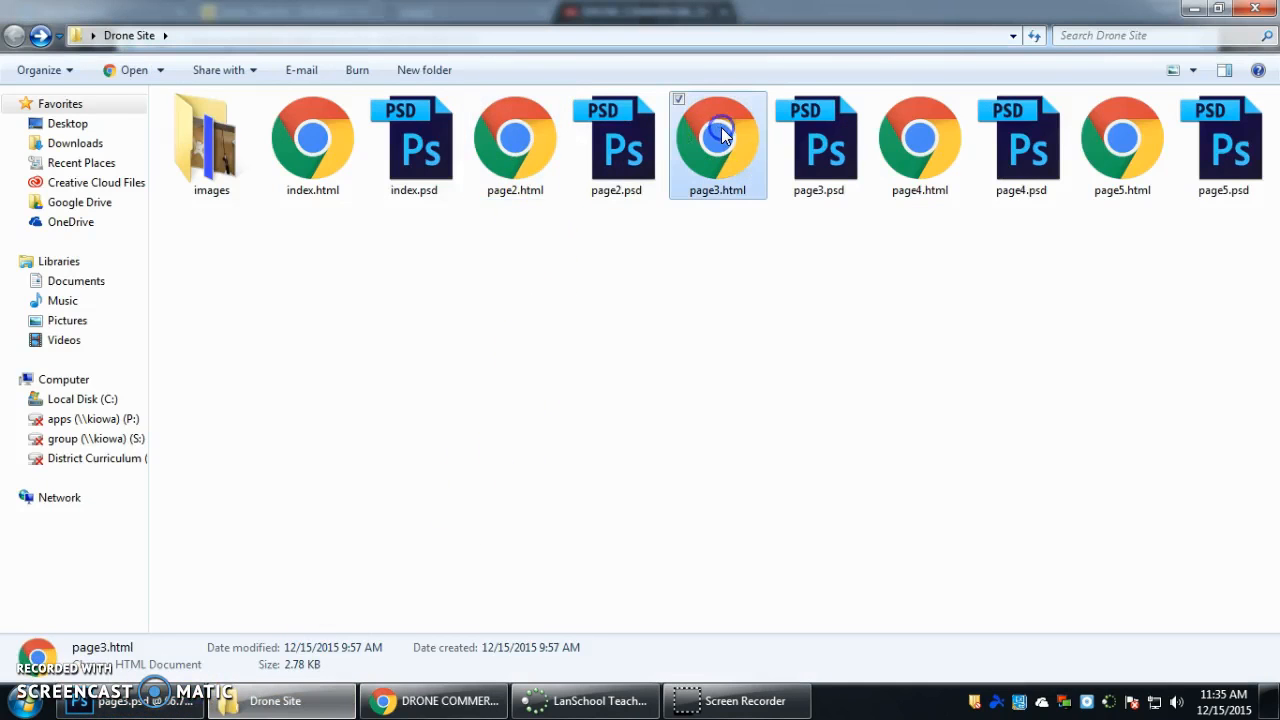
right_click(726, 143)
left_click(788, 342)
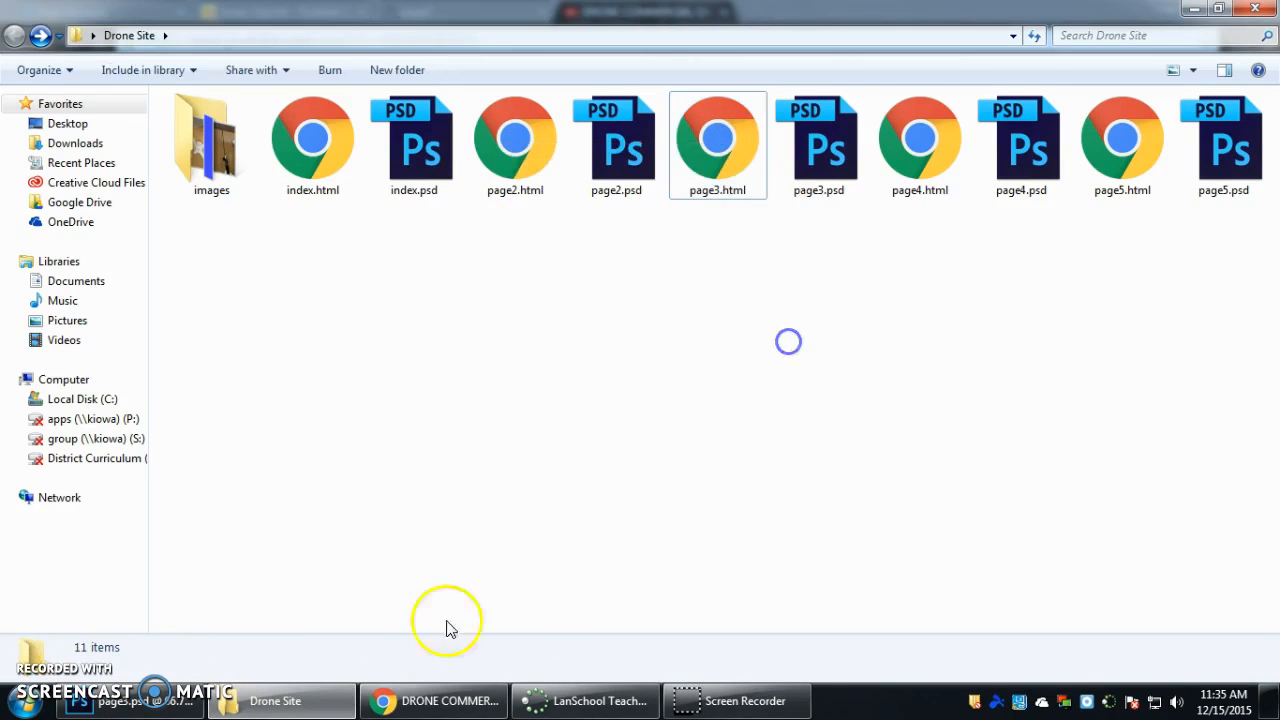
left_click(468, 700)
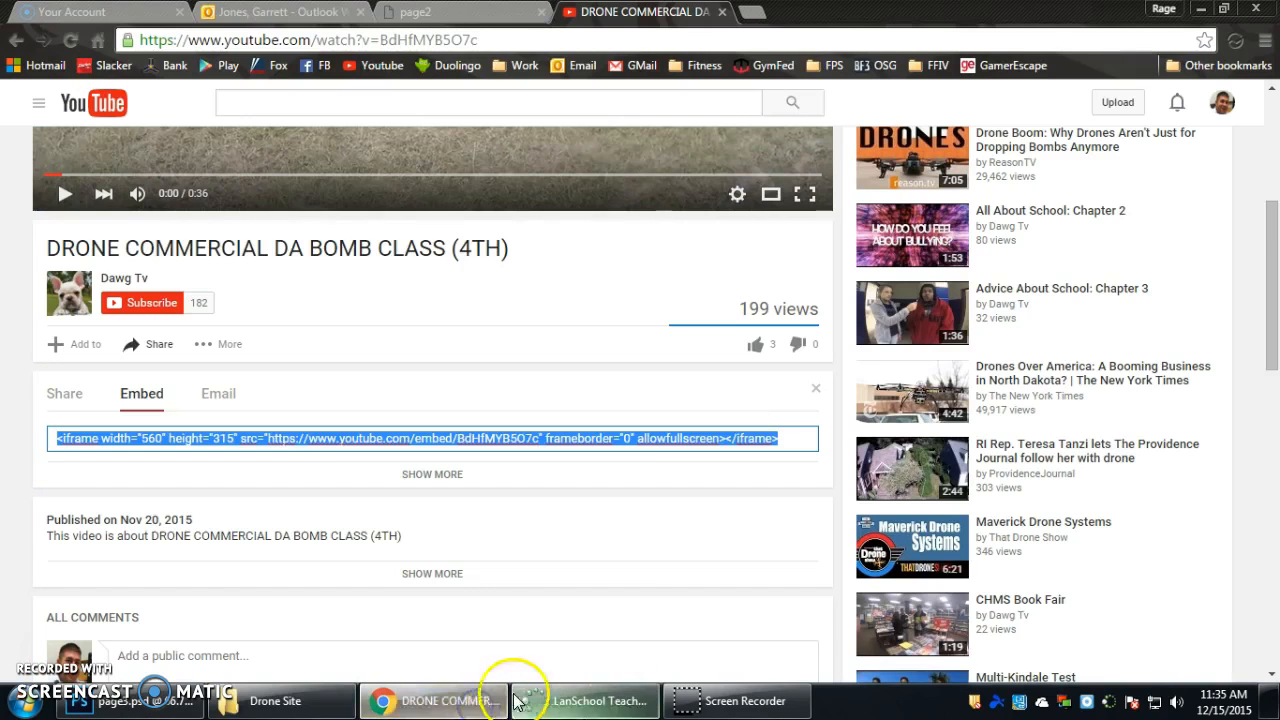
Save page3.psd in Photoshop, then export it for the web as page3.html, replacing the existing files.
left_click(172, 703)
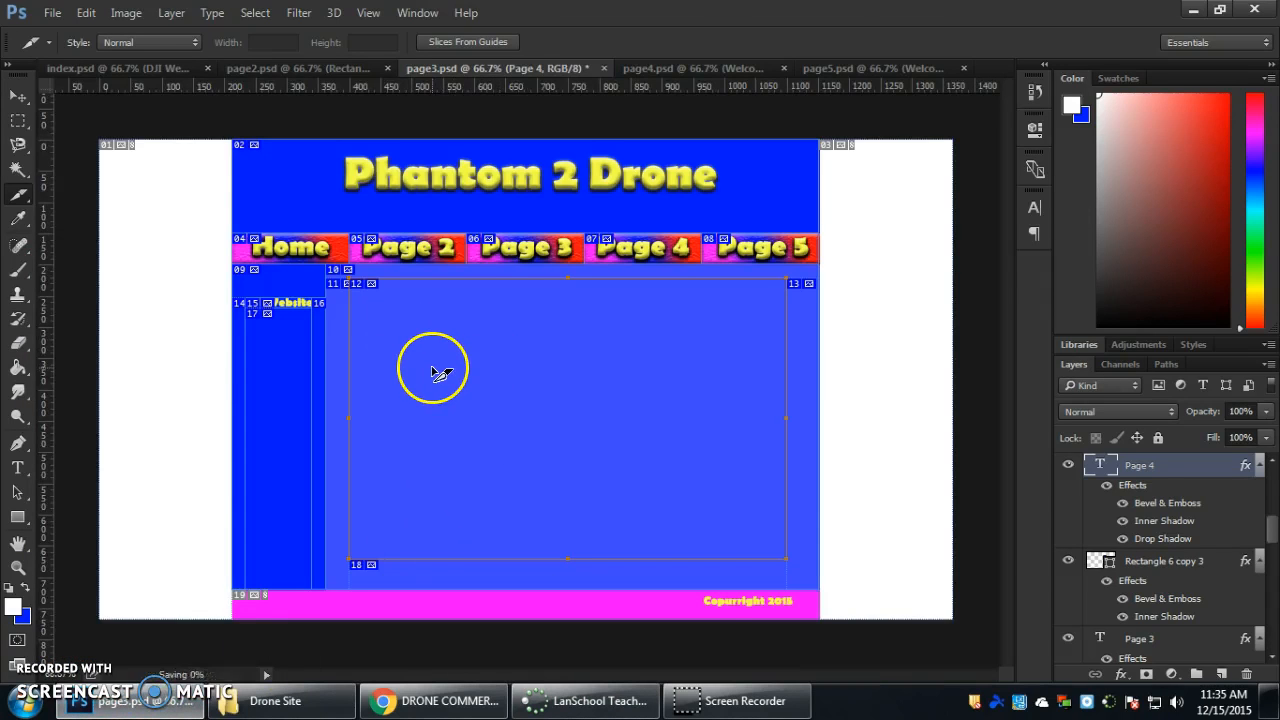
left_click(52, 13)
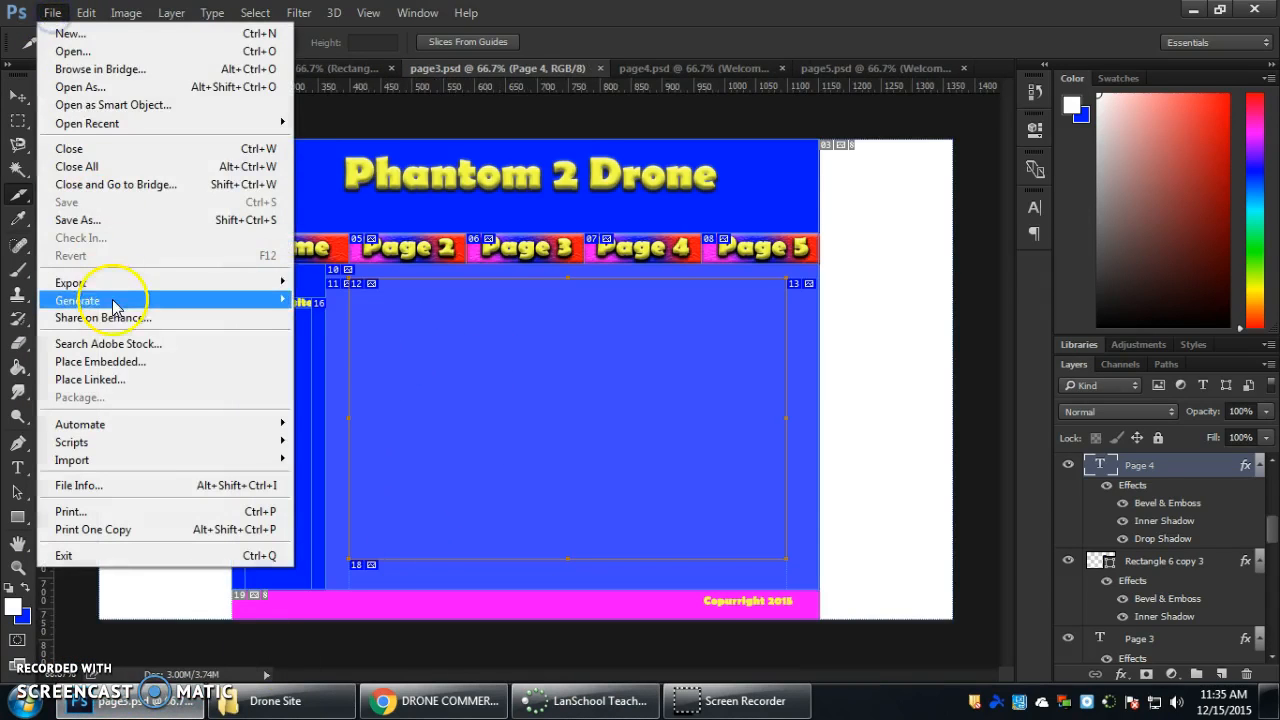
mouse_move(126, 283)
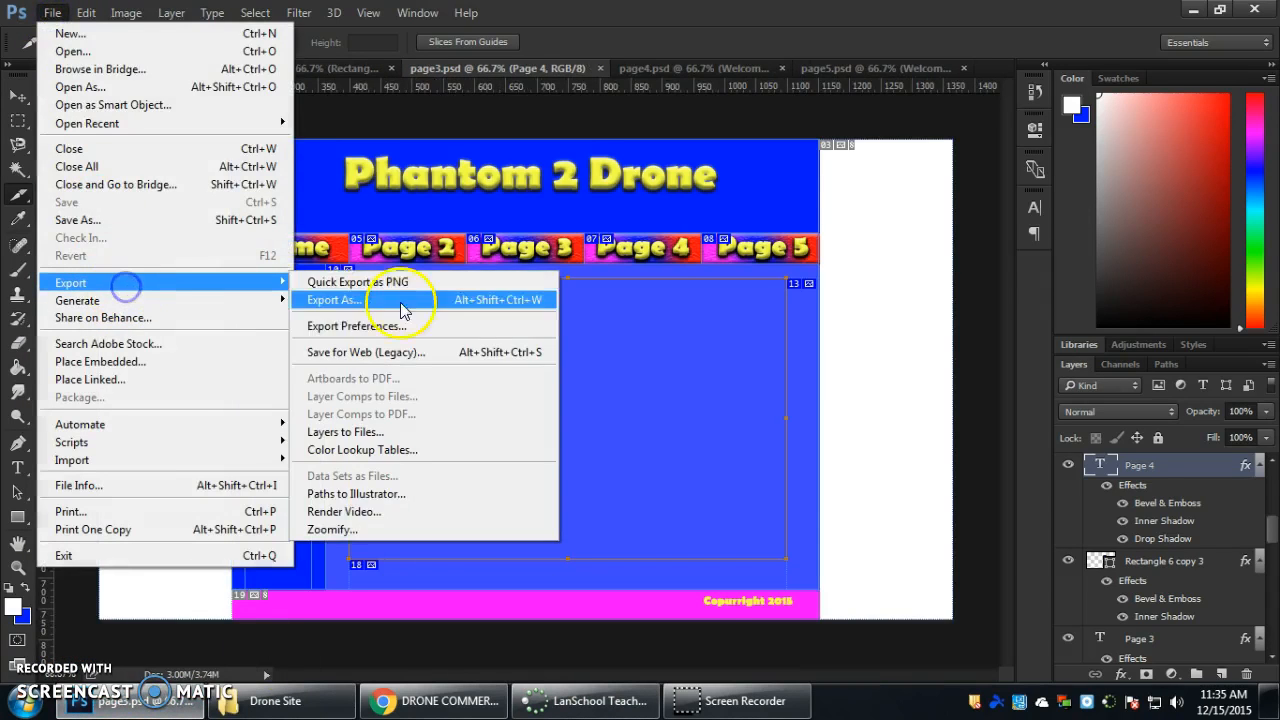
left_click(413, 357)
left_click(778, 661)
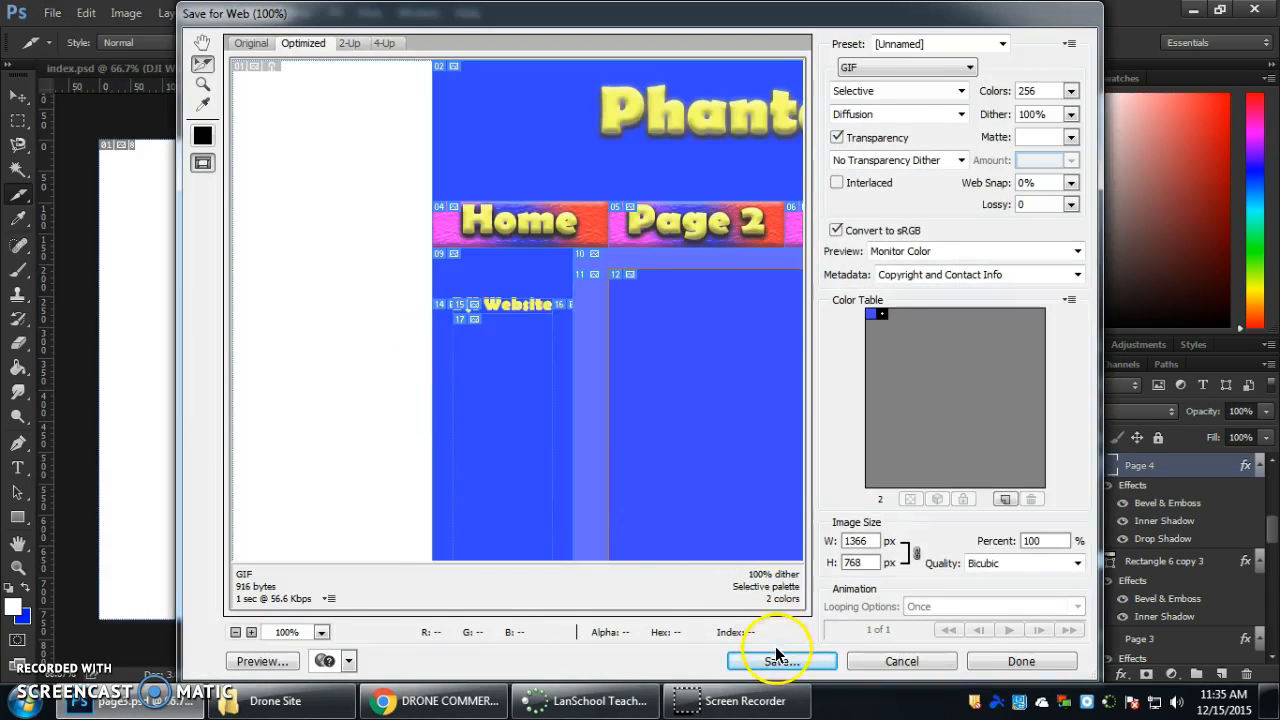
left_click(662, 376)
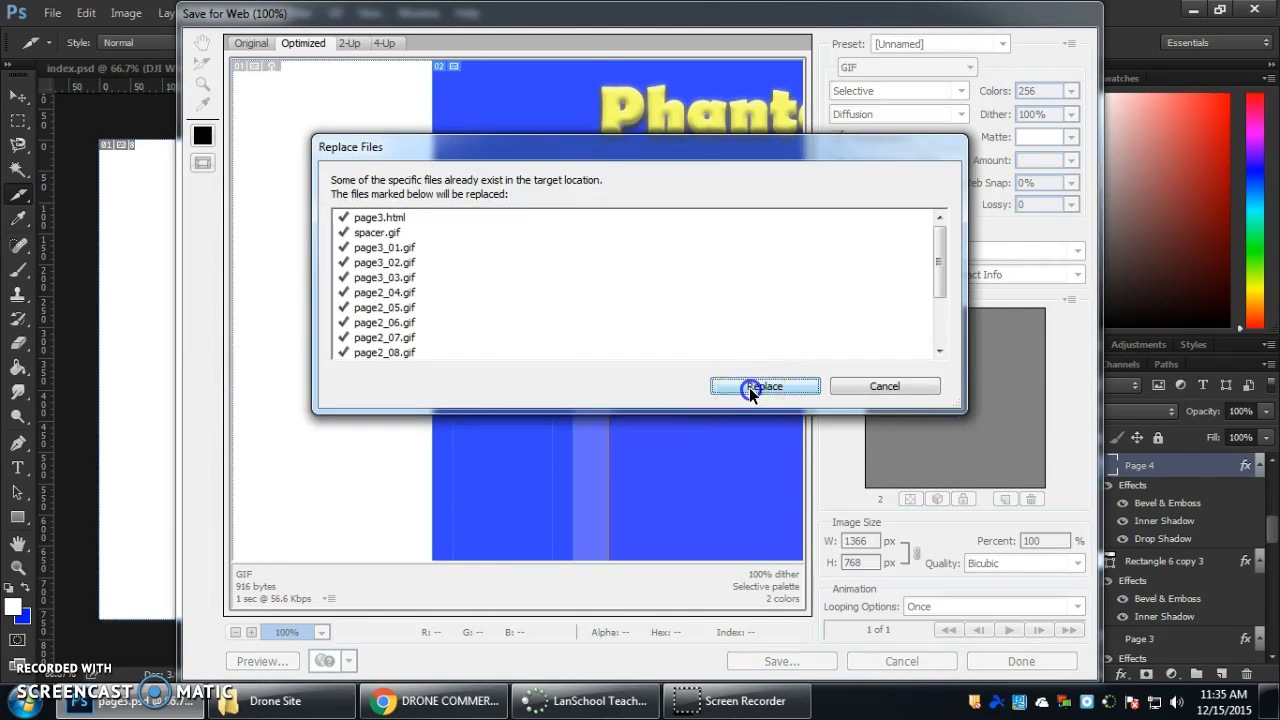
left_click(752, 388)
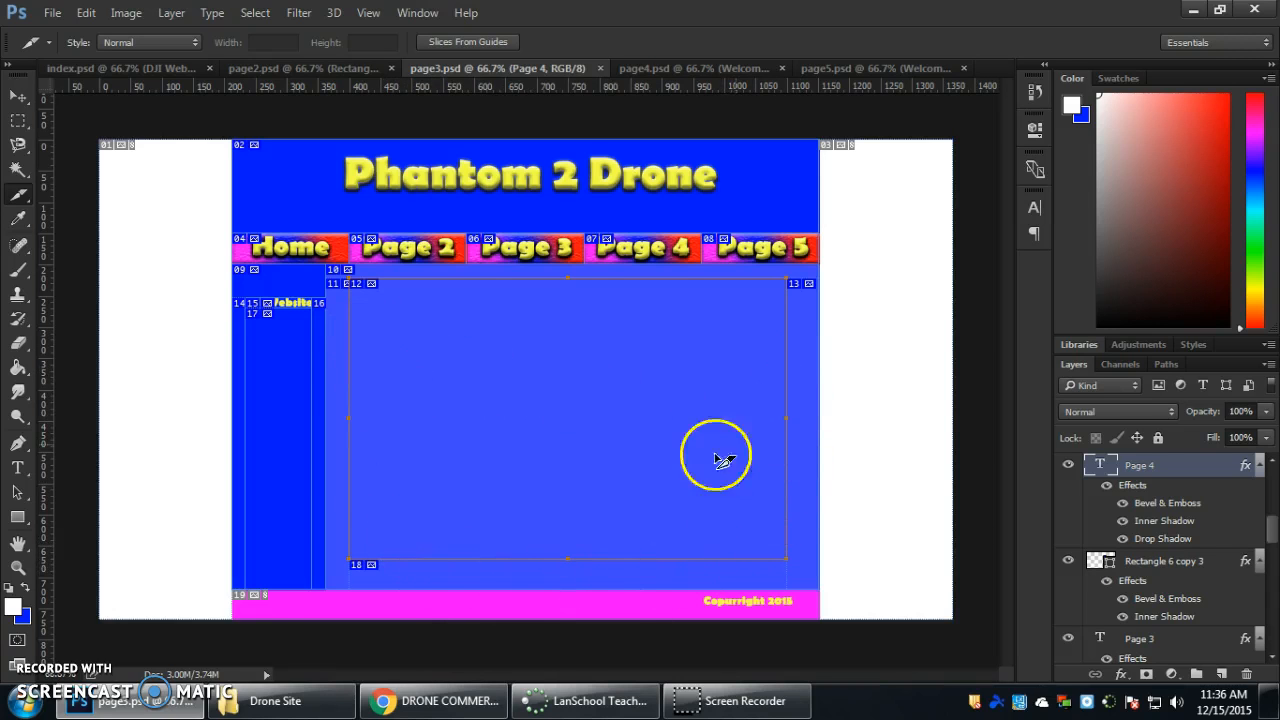
Open the exported page3.html from the Drone Site folder in Notepad.
left_click(303, 708)
left_click(690, 143)
right_click(690, 143)
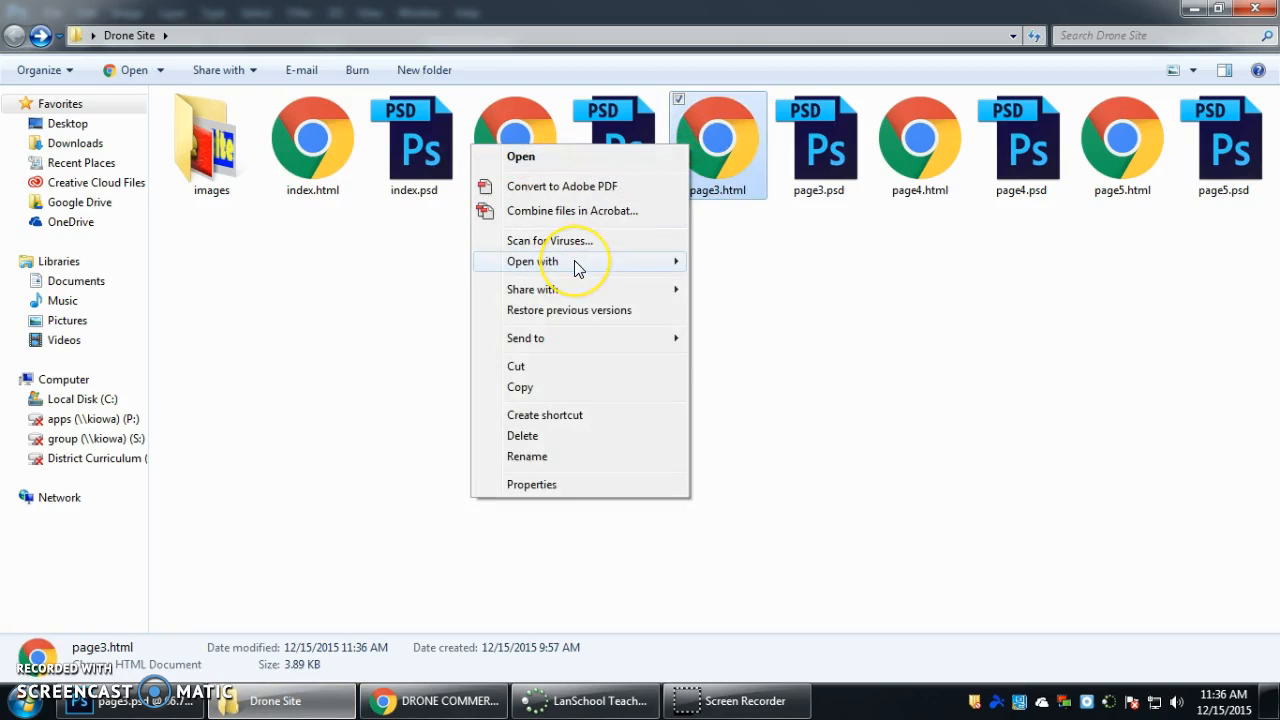
mouse_move(574, 260)
left_click(316, 432)
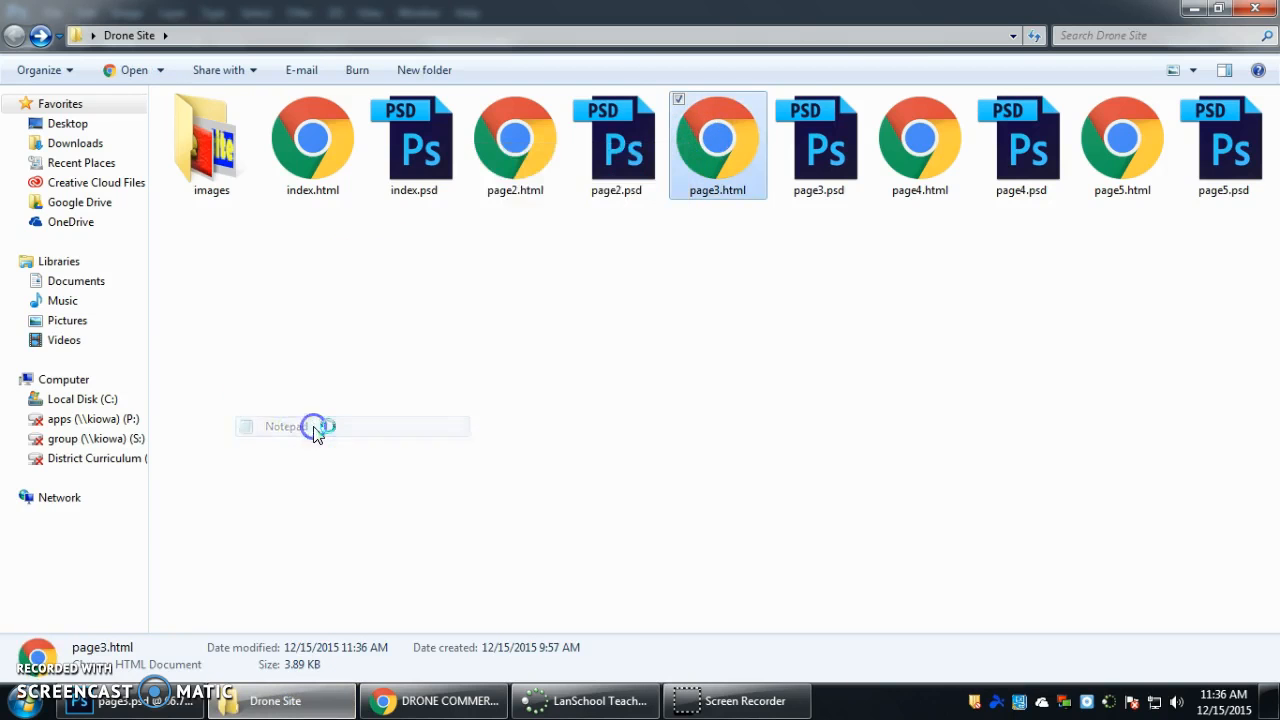
Find "video" in the page3.html code and replace the whole page3_video.gif image tag with the copied YouTube embed code.
double_click(288, 24)
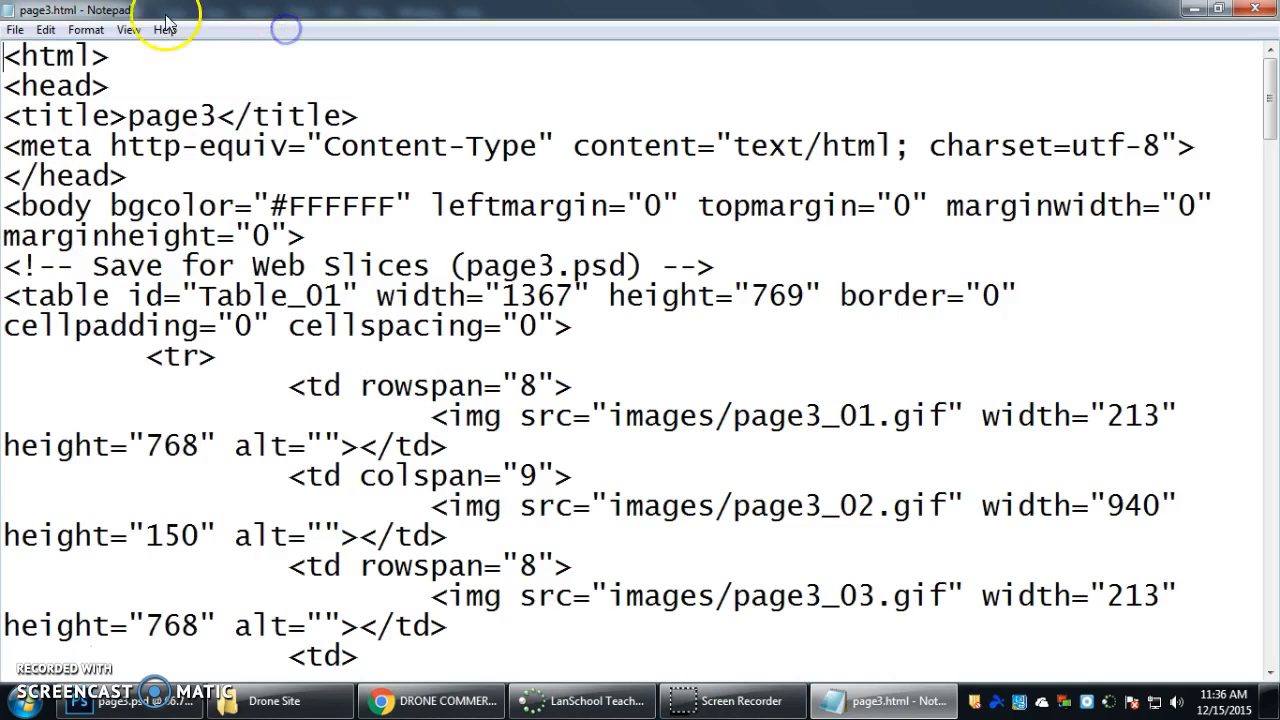
left_click(47, 30)
left_click(68, 172)
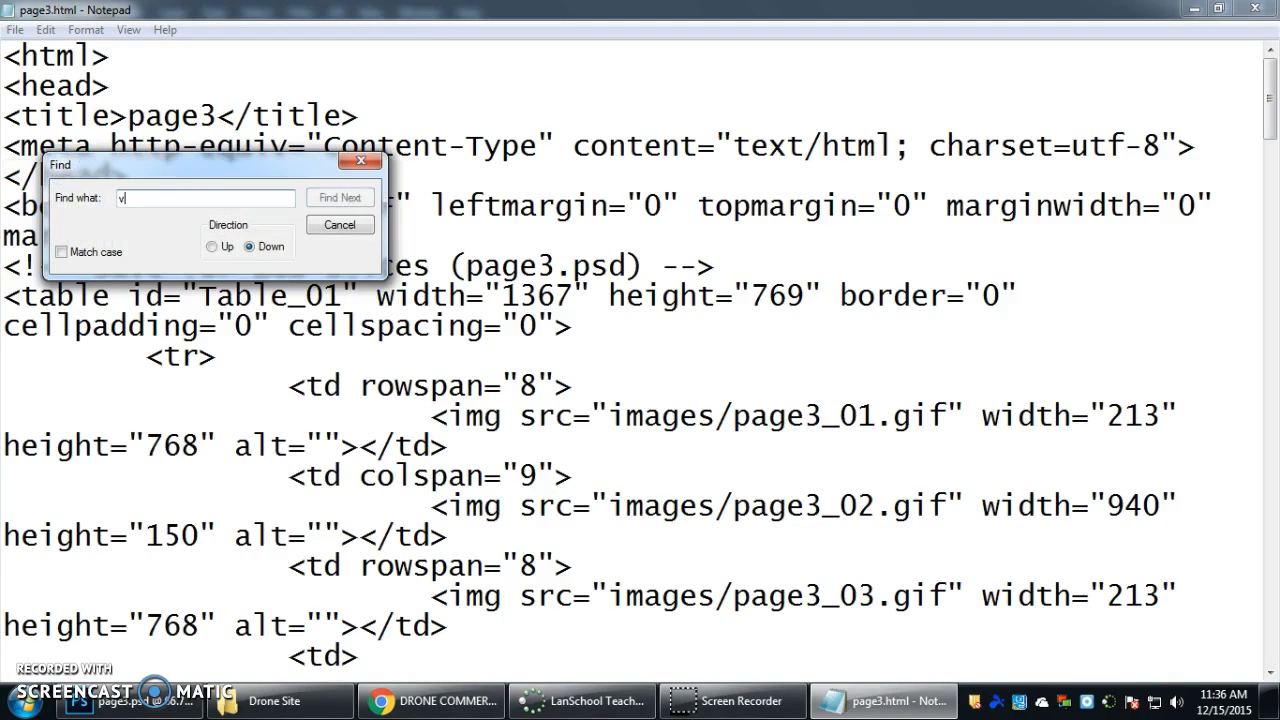
key("Return")
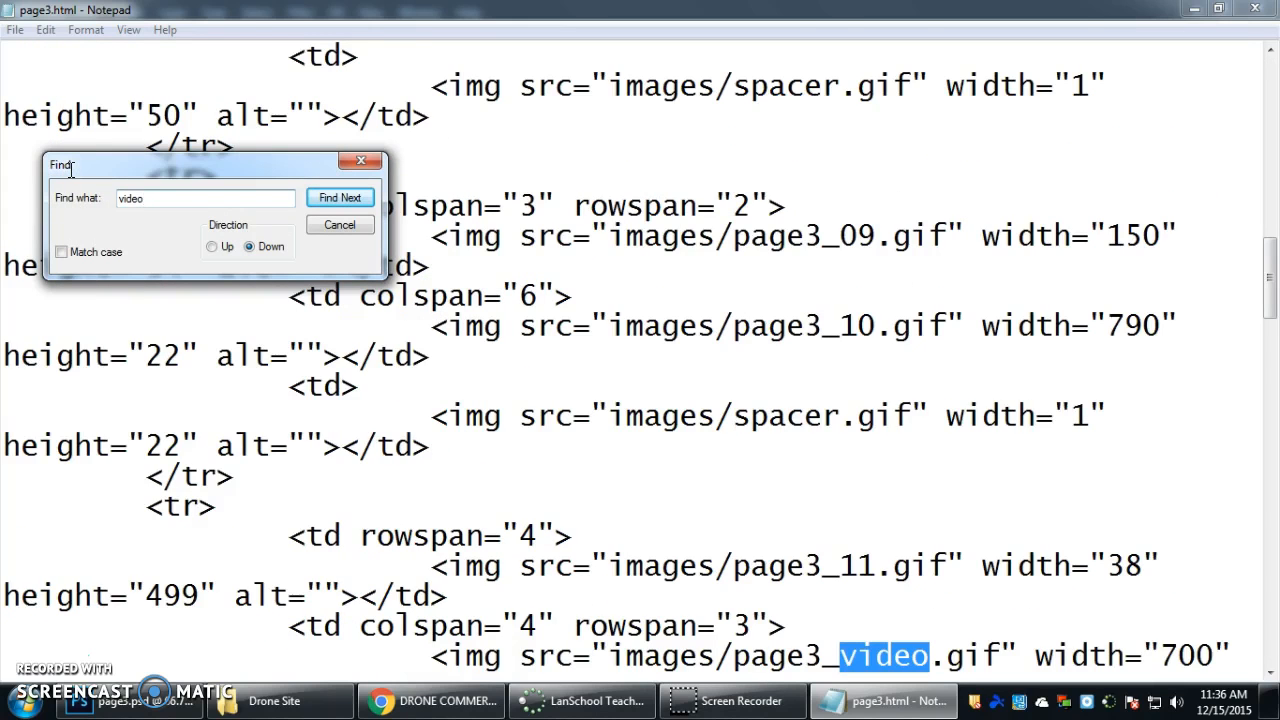
left_click(338, 230)
scroll(780, 399, "down", 2)
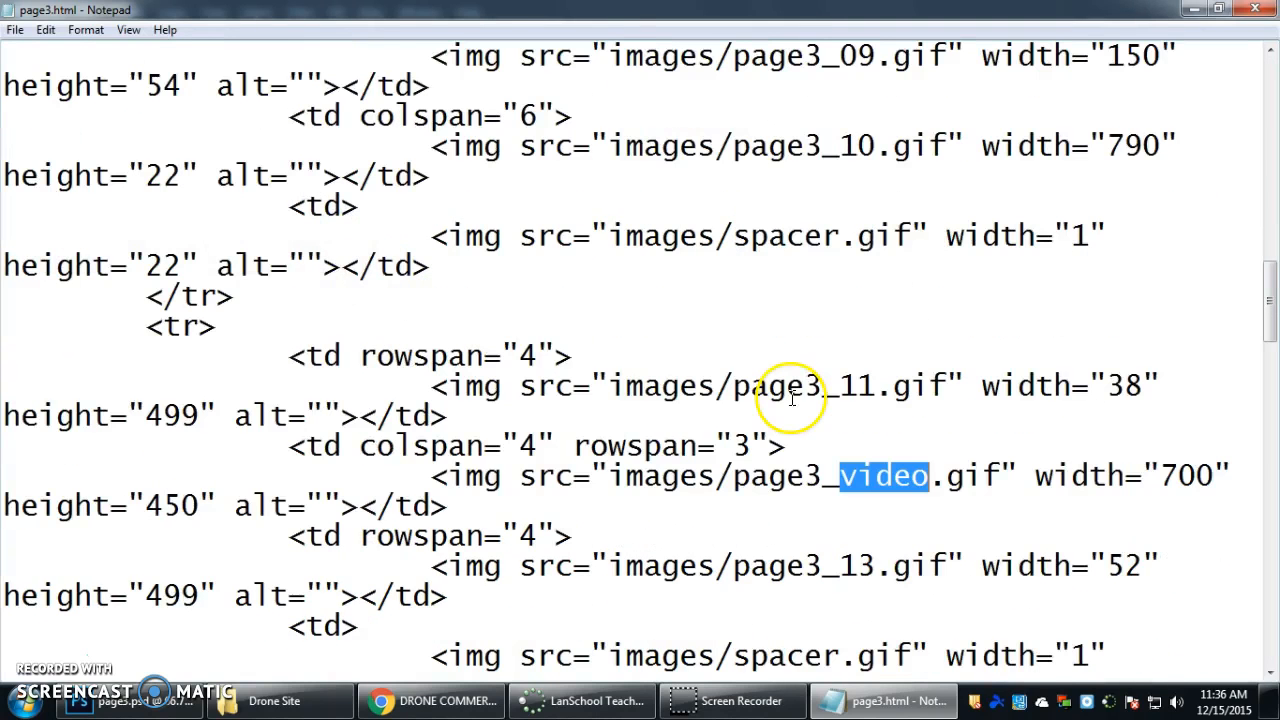
left_click(432, 478)
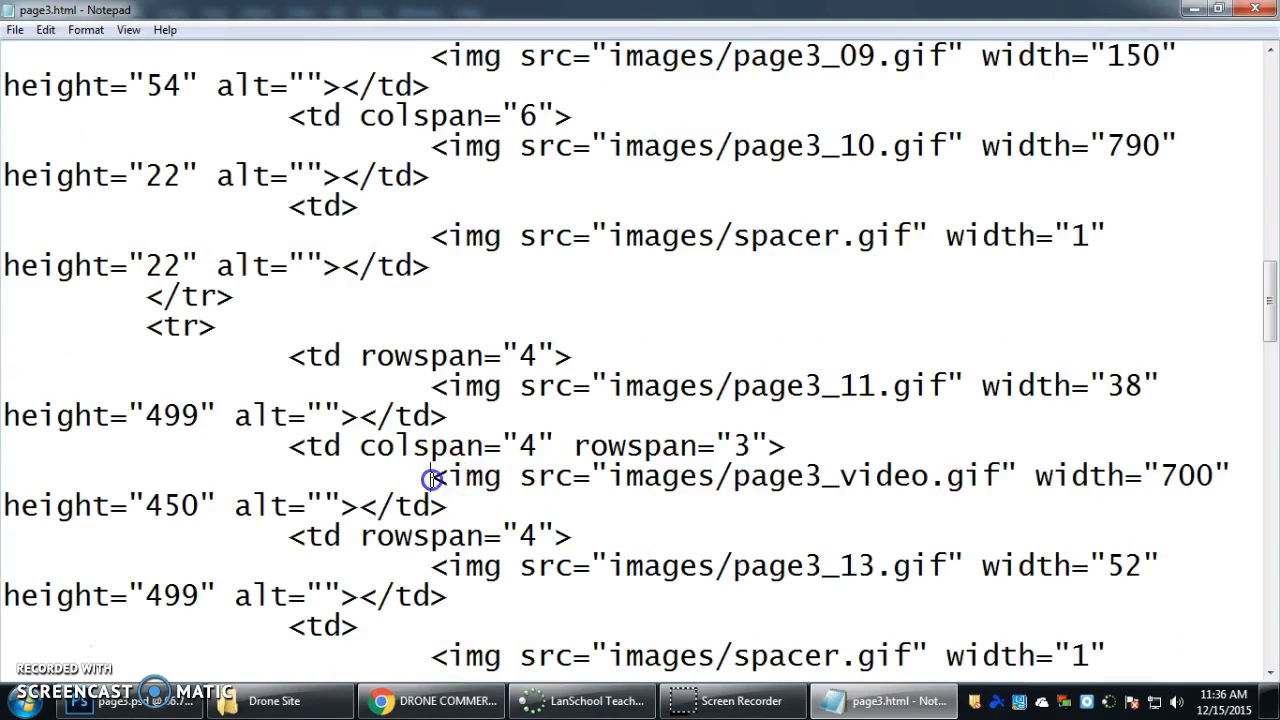
left_click_drag(456, 478, 370, 503)
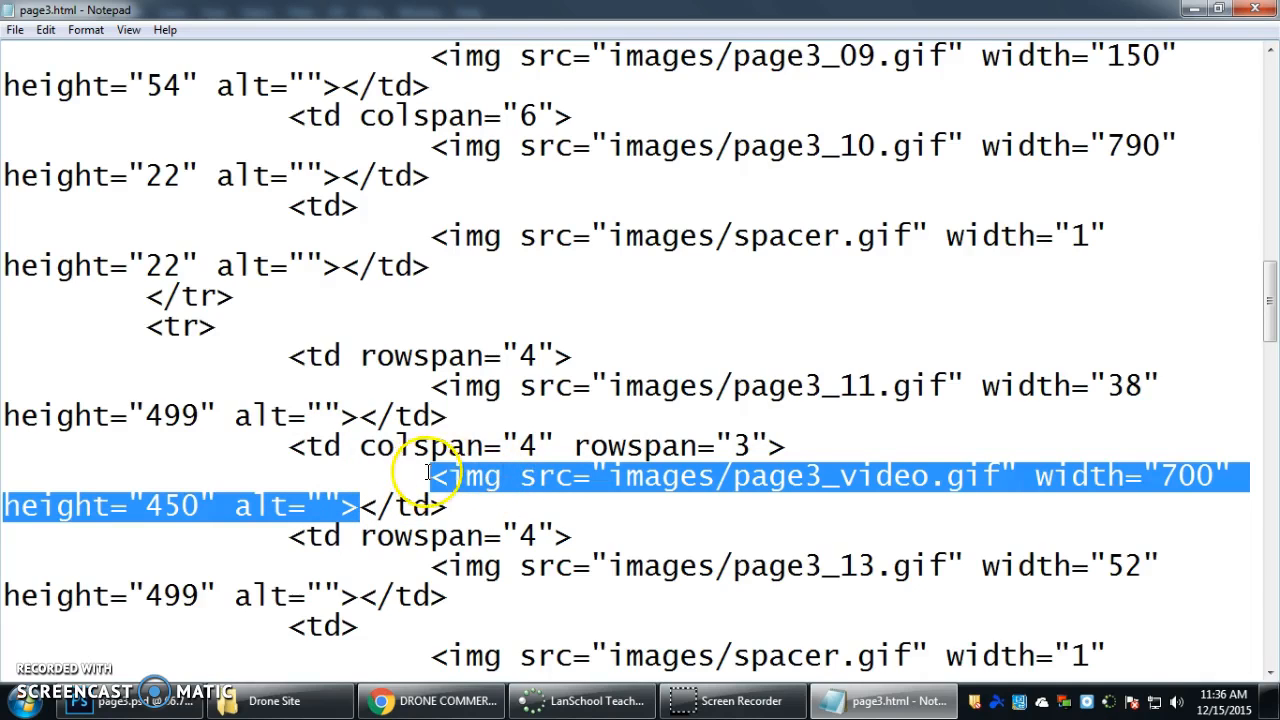
right_click(498, 476)
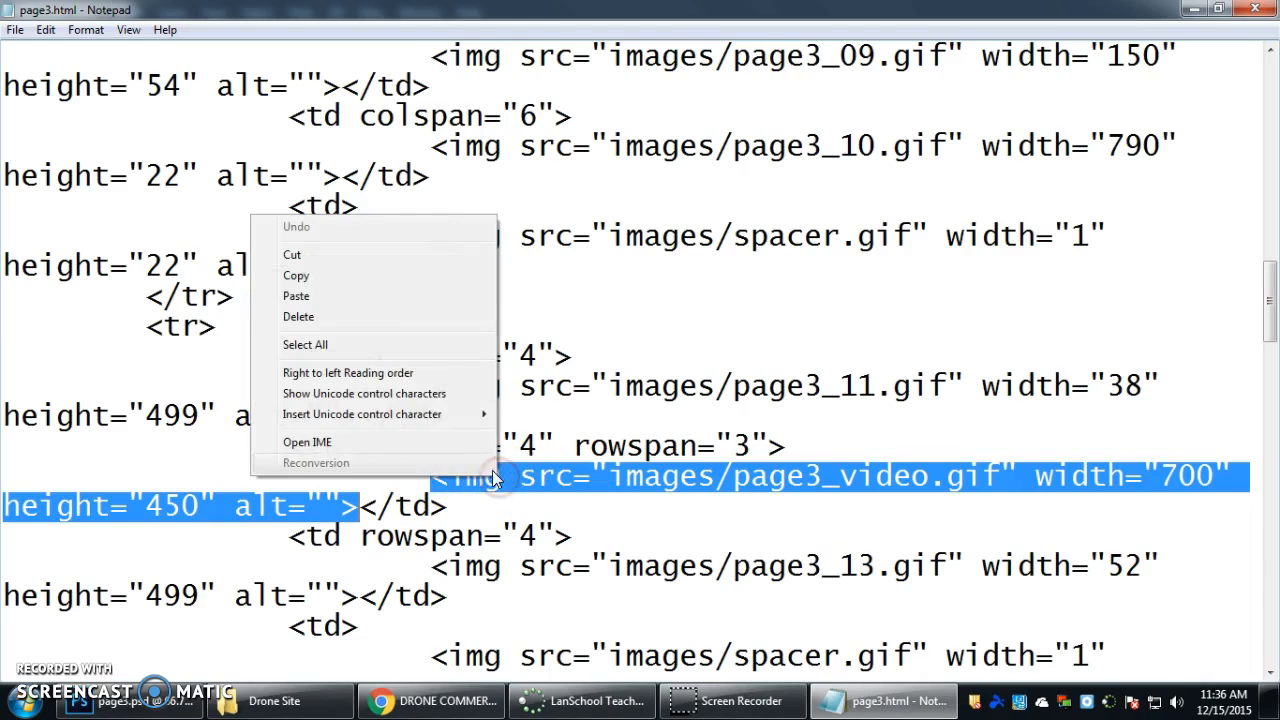
left_click(393, 298)
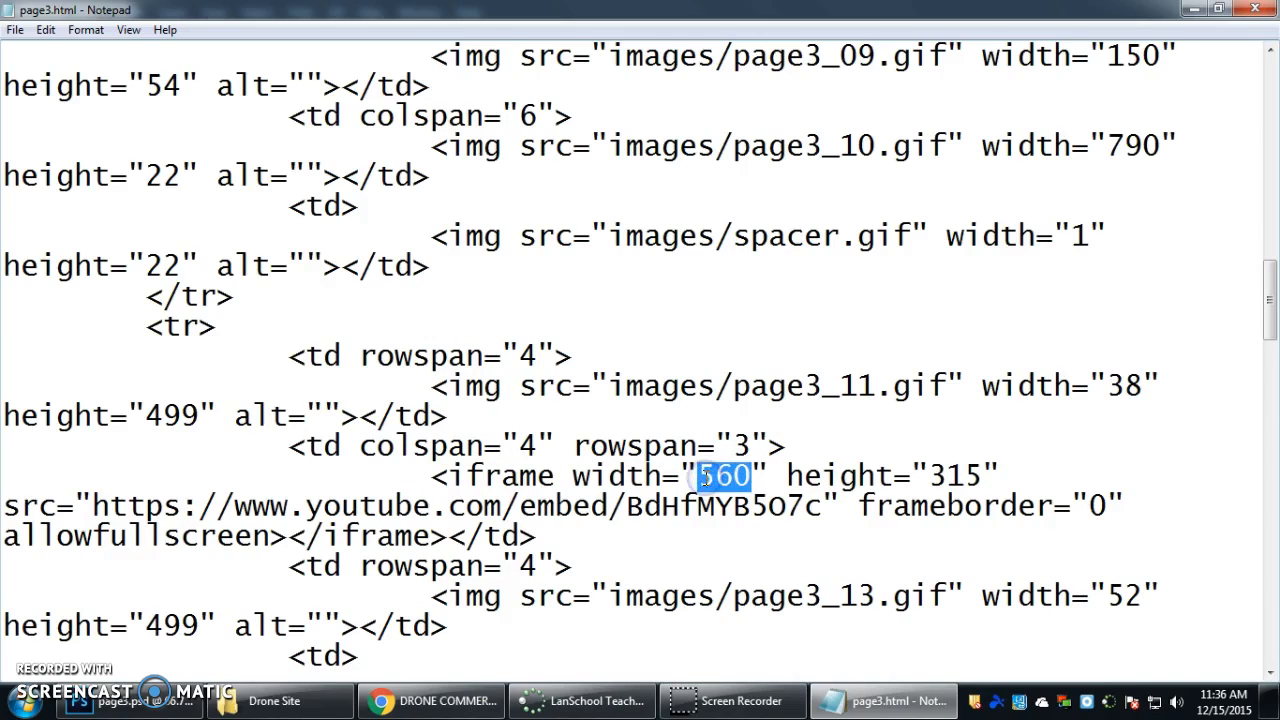
Set the iframe width to 700 and height to 450, checking the page3_video slice's dimensions in Photoshop, and save page3.html in Notepad.
type("700")
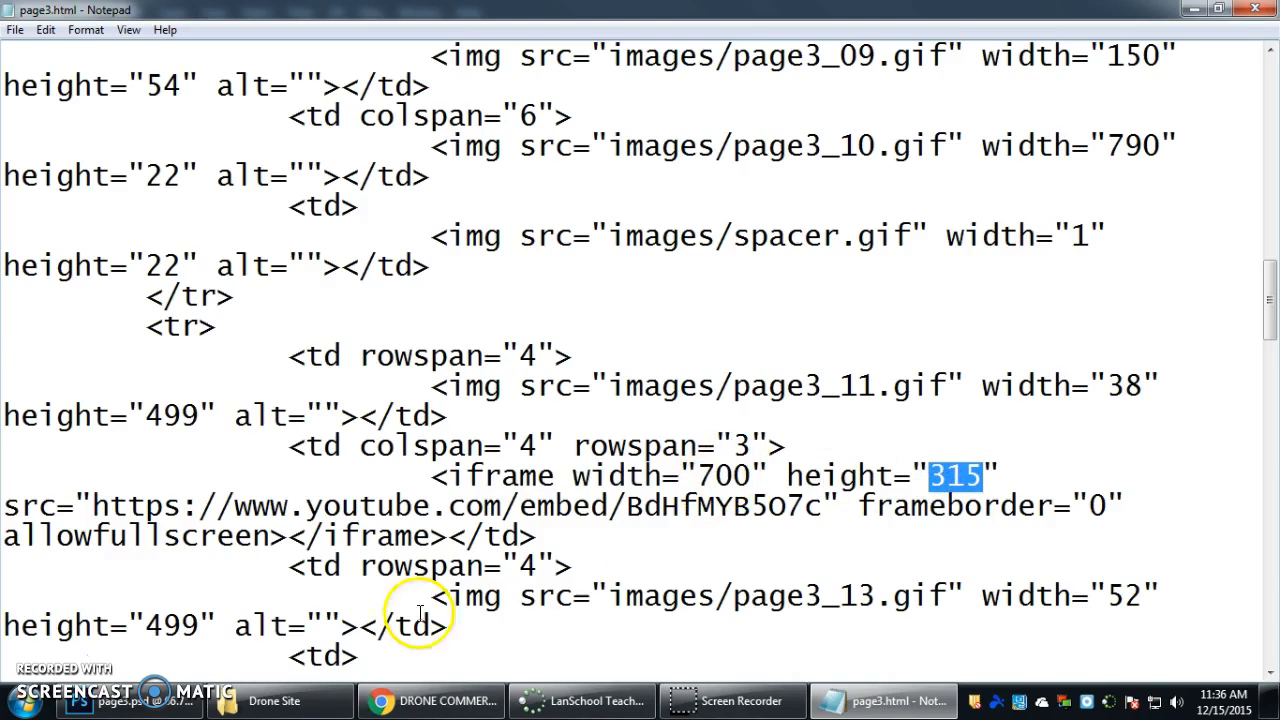
left_click(130, 701)
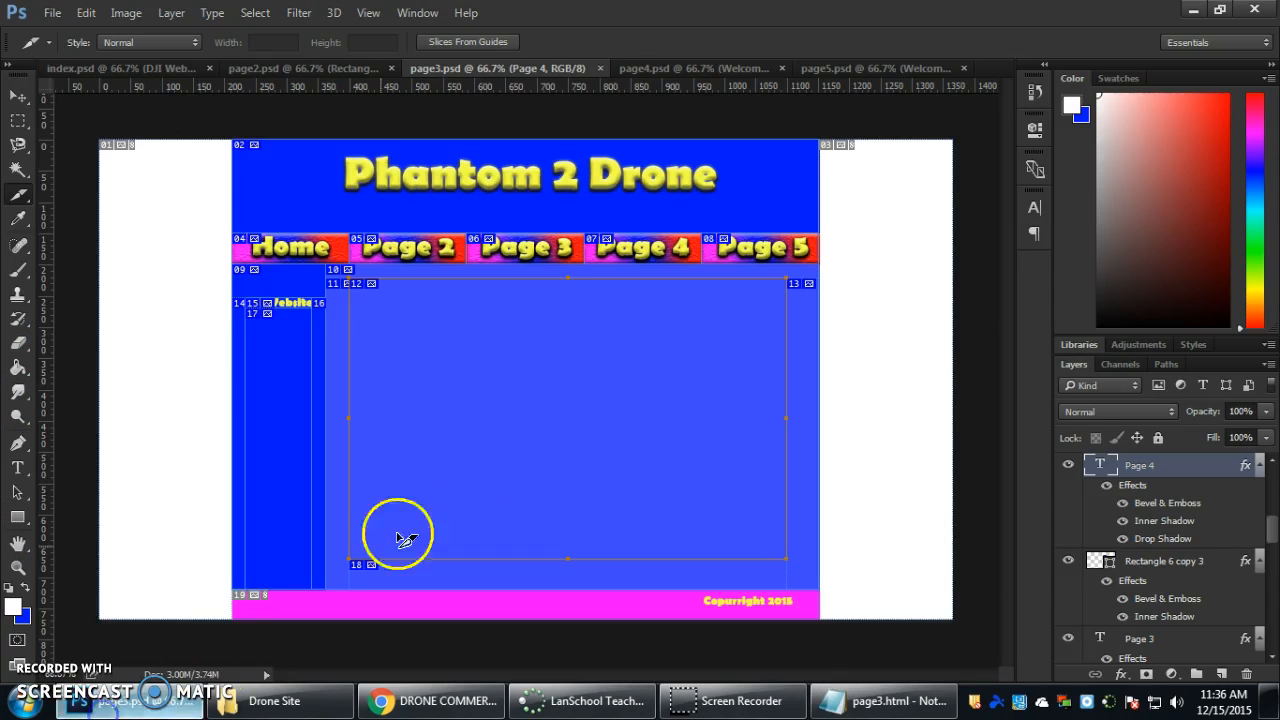
right_click(584, 341)
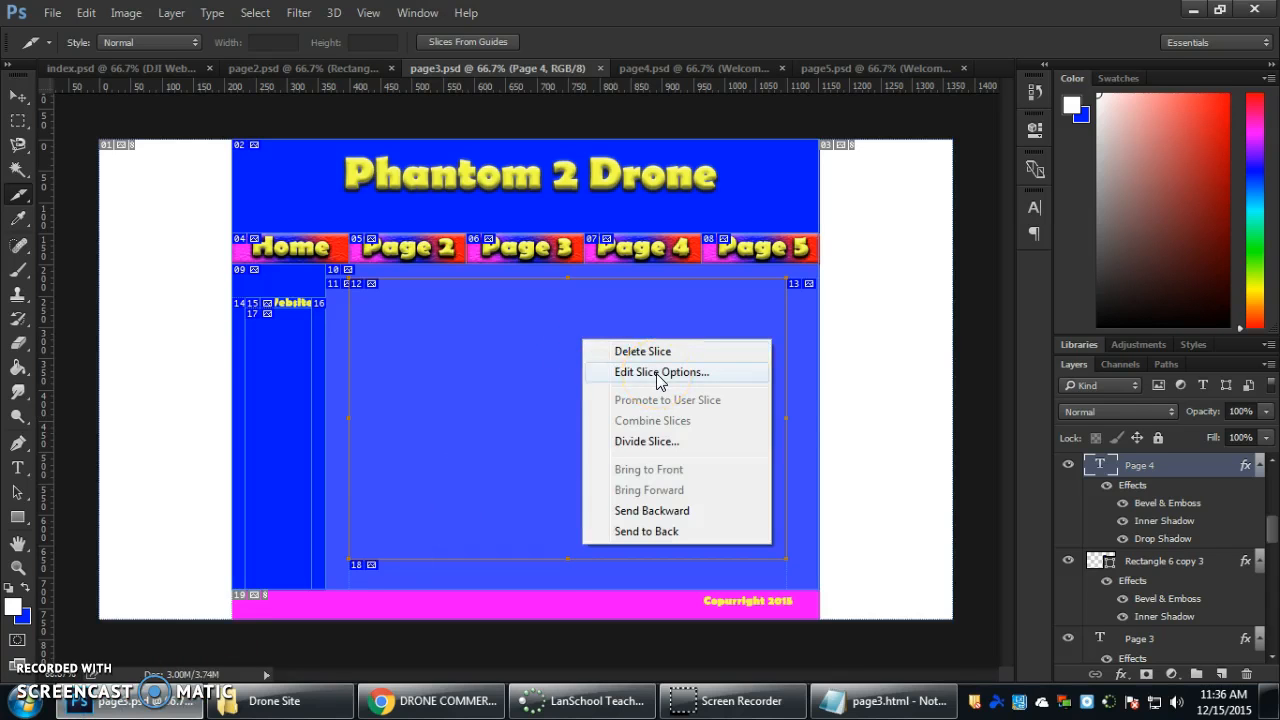
left_click(659, 372)
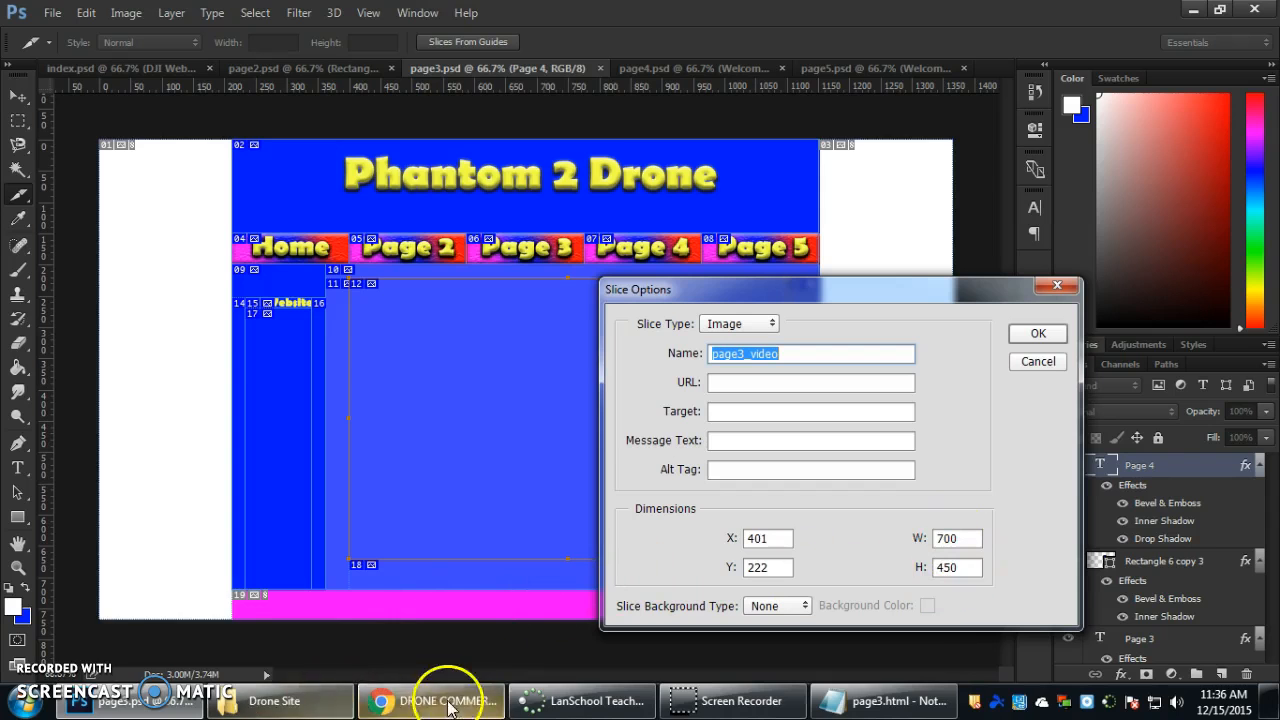
left_click(893, 706)
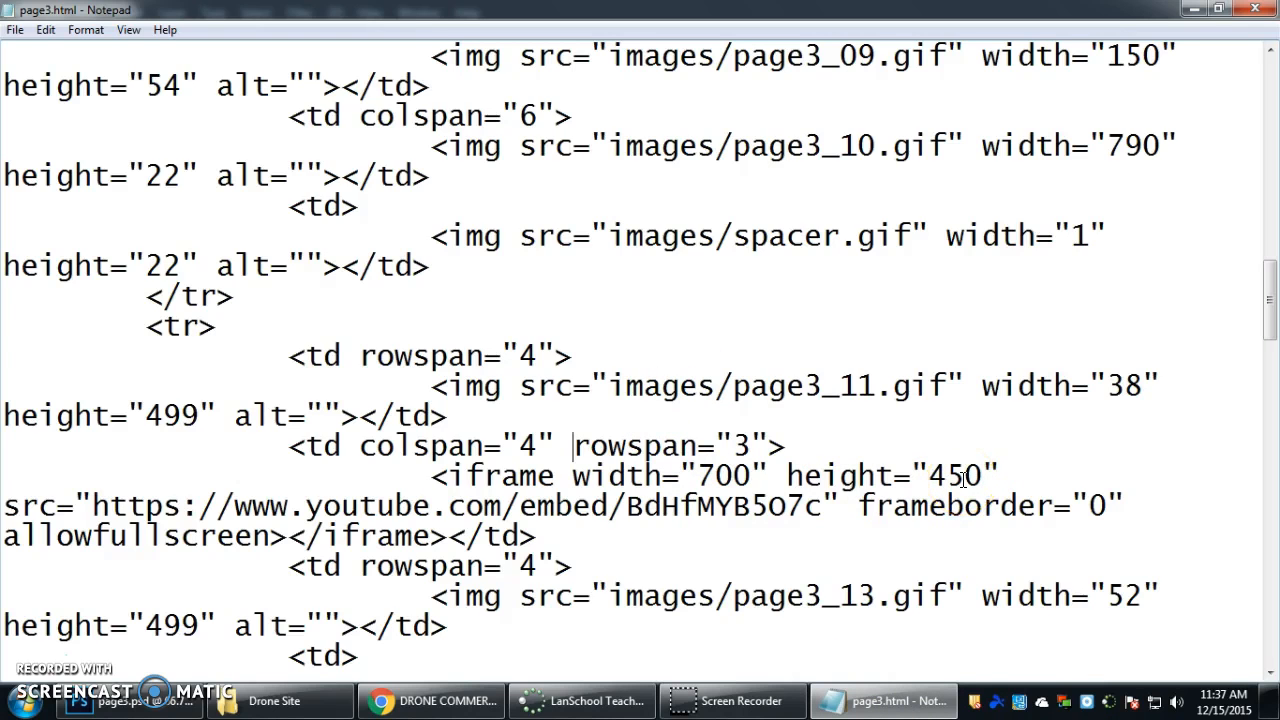
Switch to the page2 site preview in Chrome and follow its Page 3 link to check the embedded drone video.
left_click(405, 704)
left_click(428, 14)
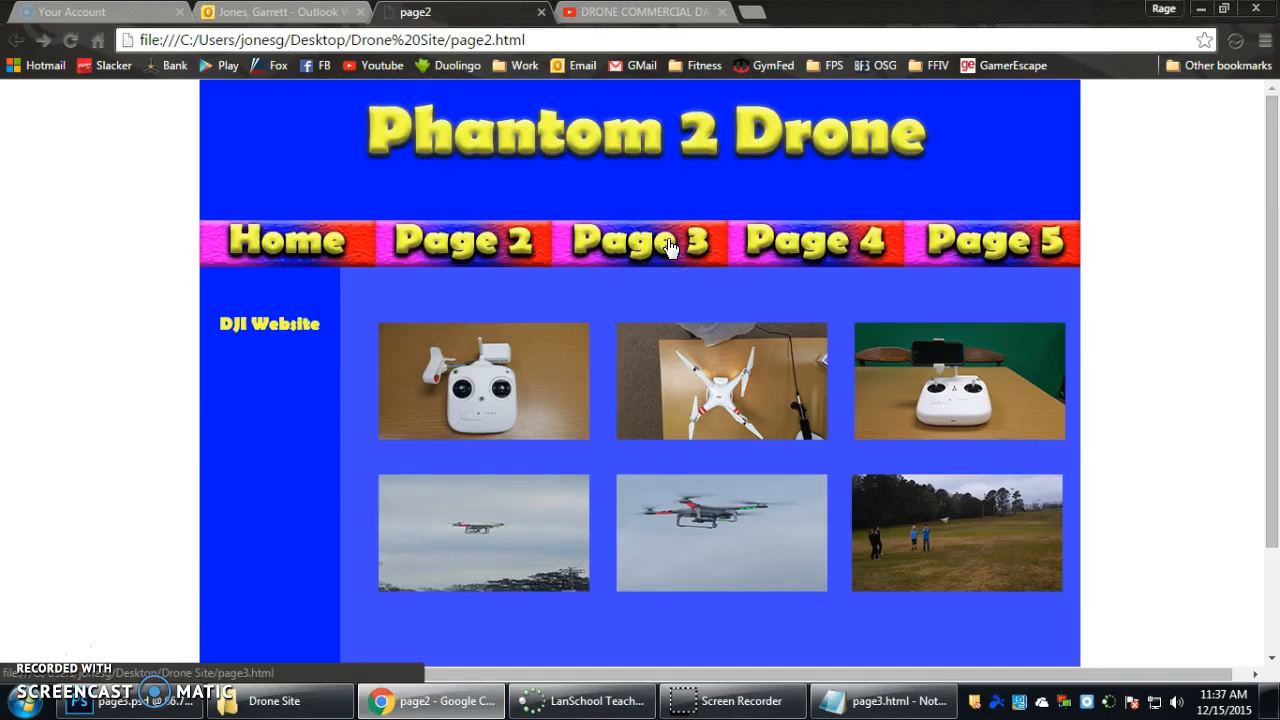
left_click(668, 246)
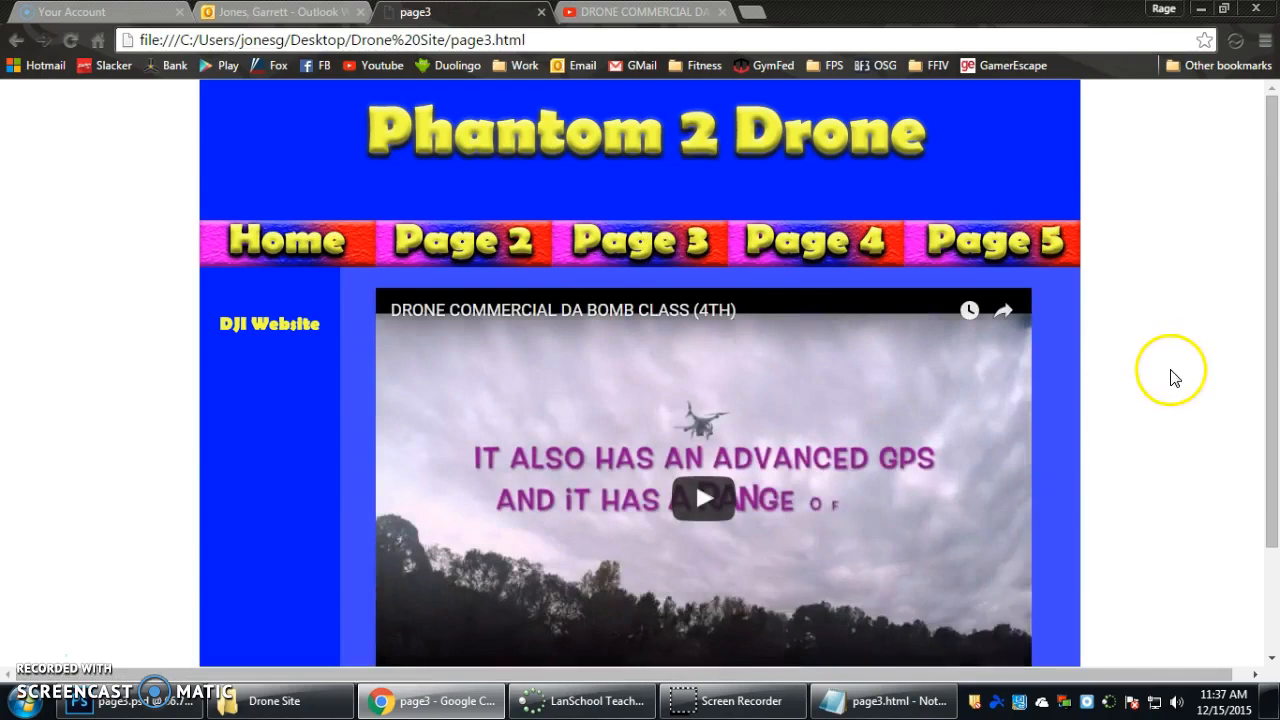
scroll(1171, 368, "down", 1)
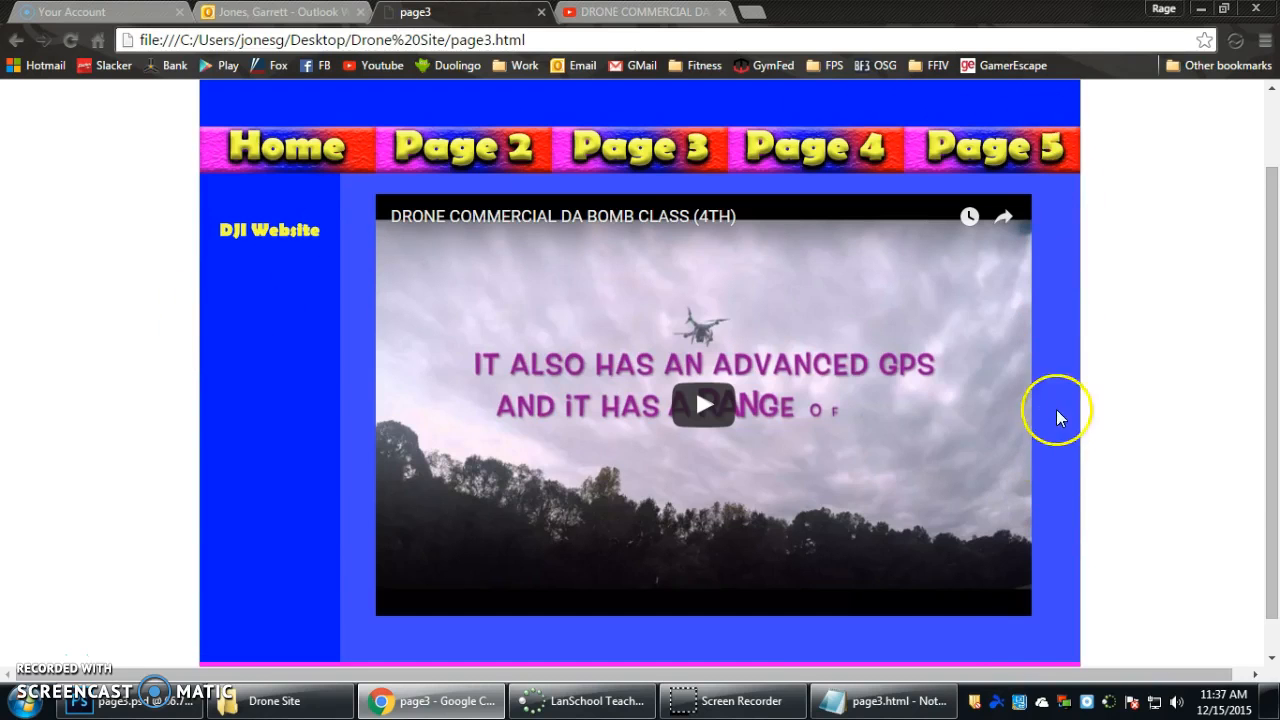
Compare the iframe's width and height in Notepad with the Chrome preview and Photoshop slice options, and close the options without changes.
left_click(895, 703)
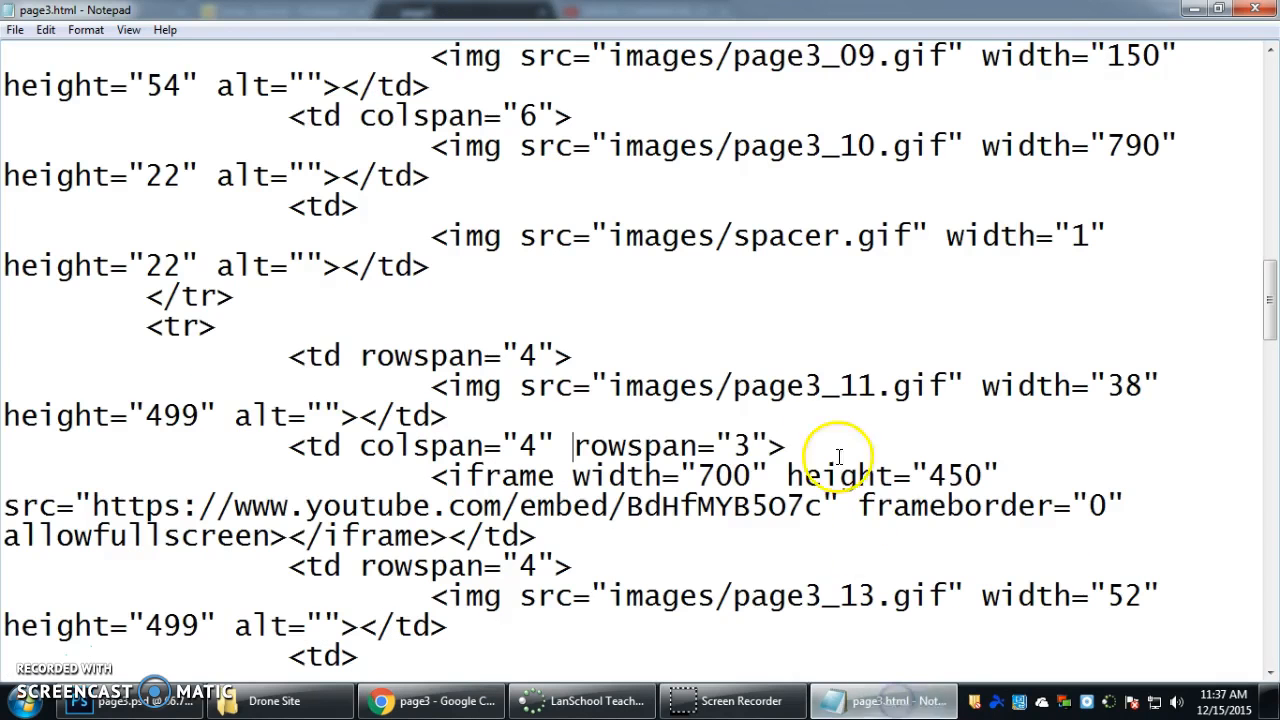
left_click_drag(697, 477, 745, 474)
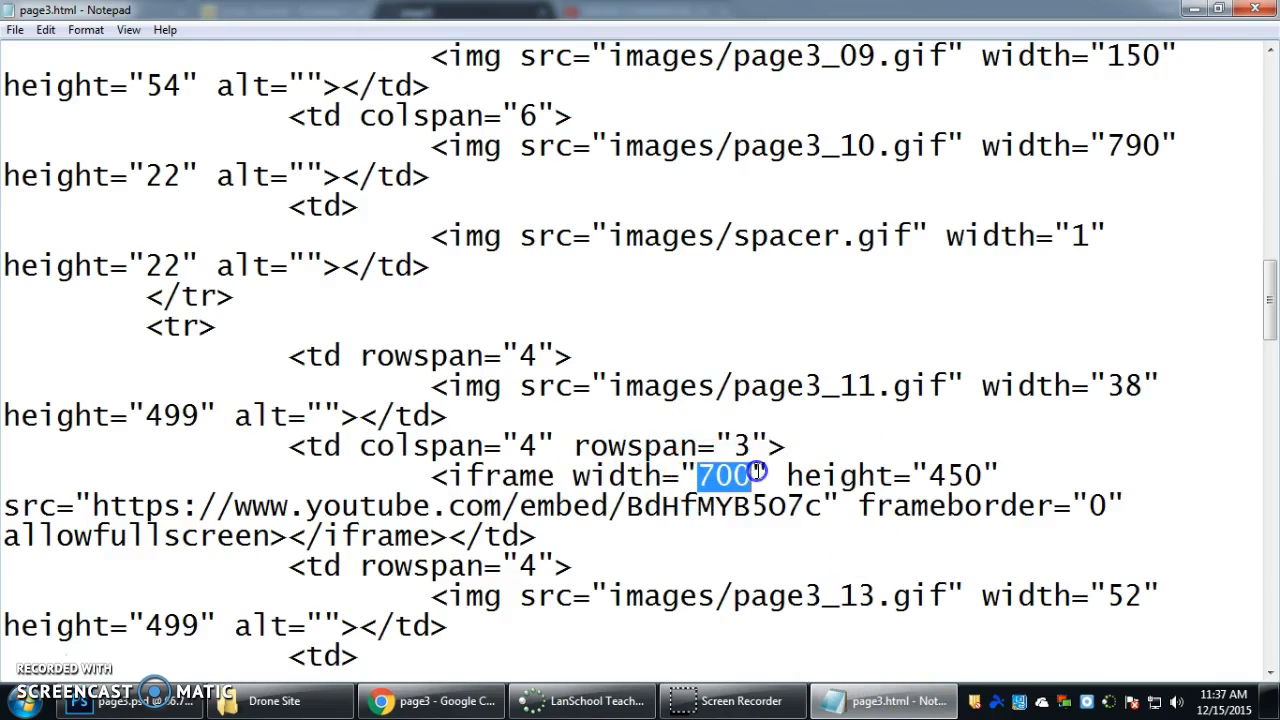
left_click_drag(930, 477, 975, 476)
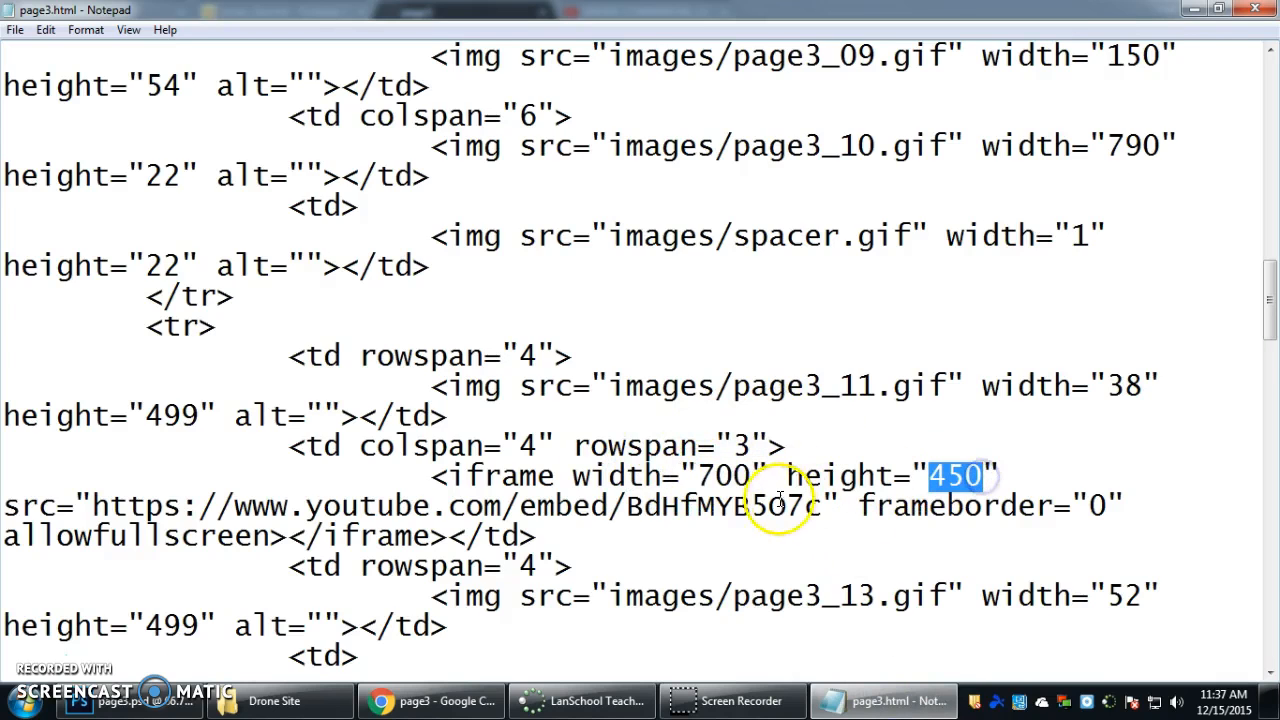
left_click(400, 702)
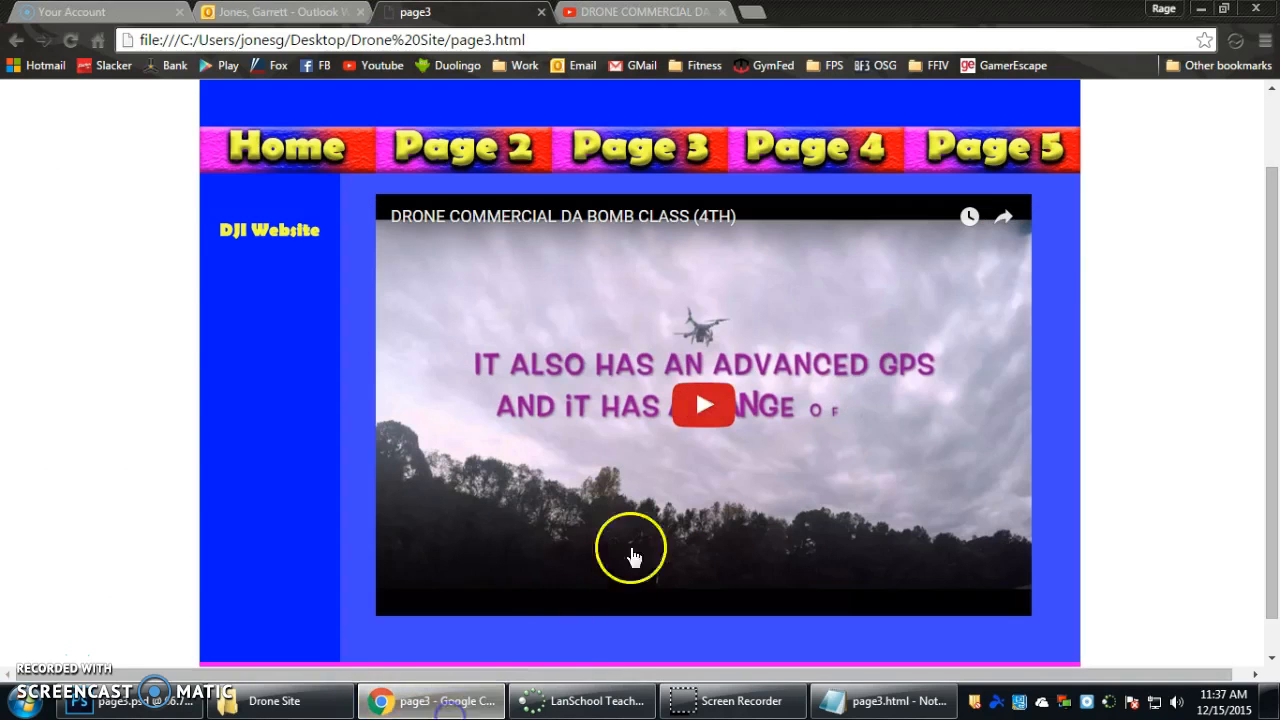
left_click(143, 706)
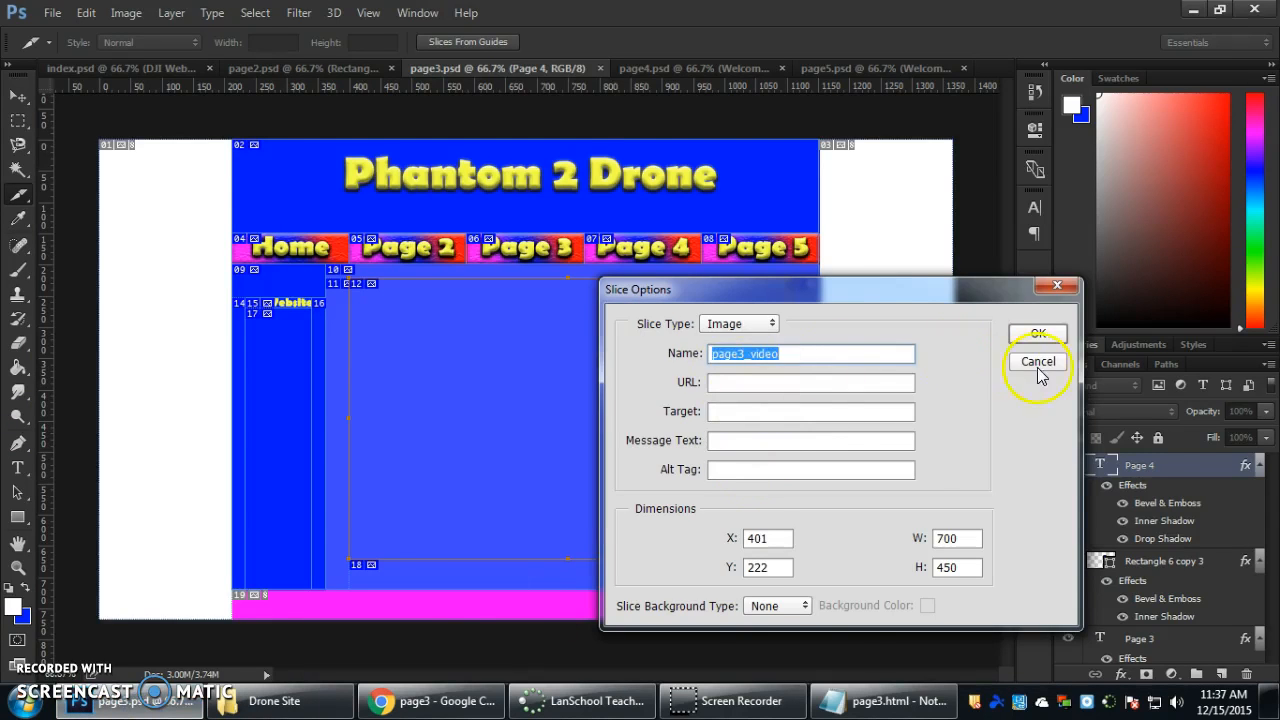
left_click(1038, 364)
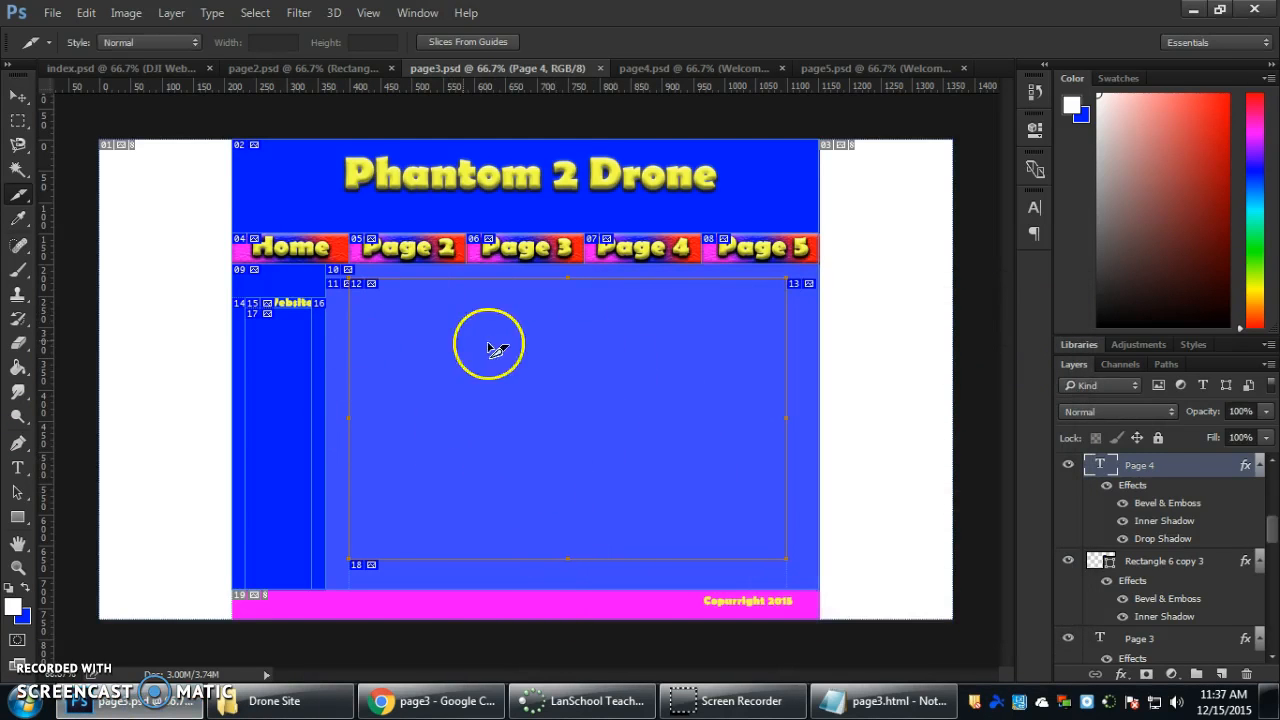